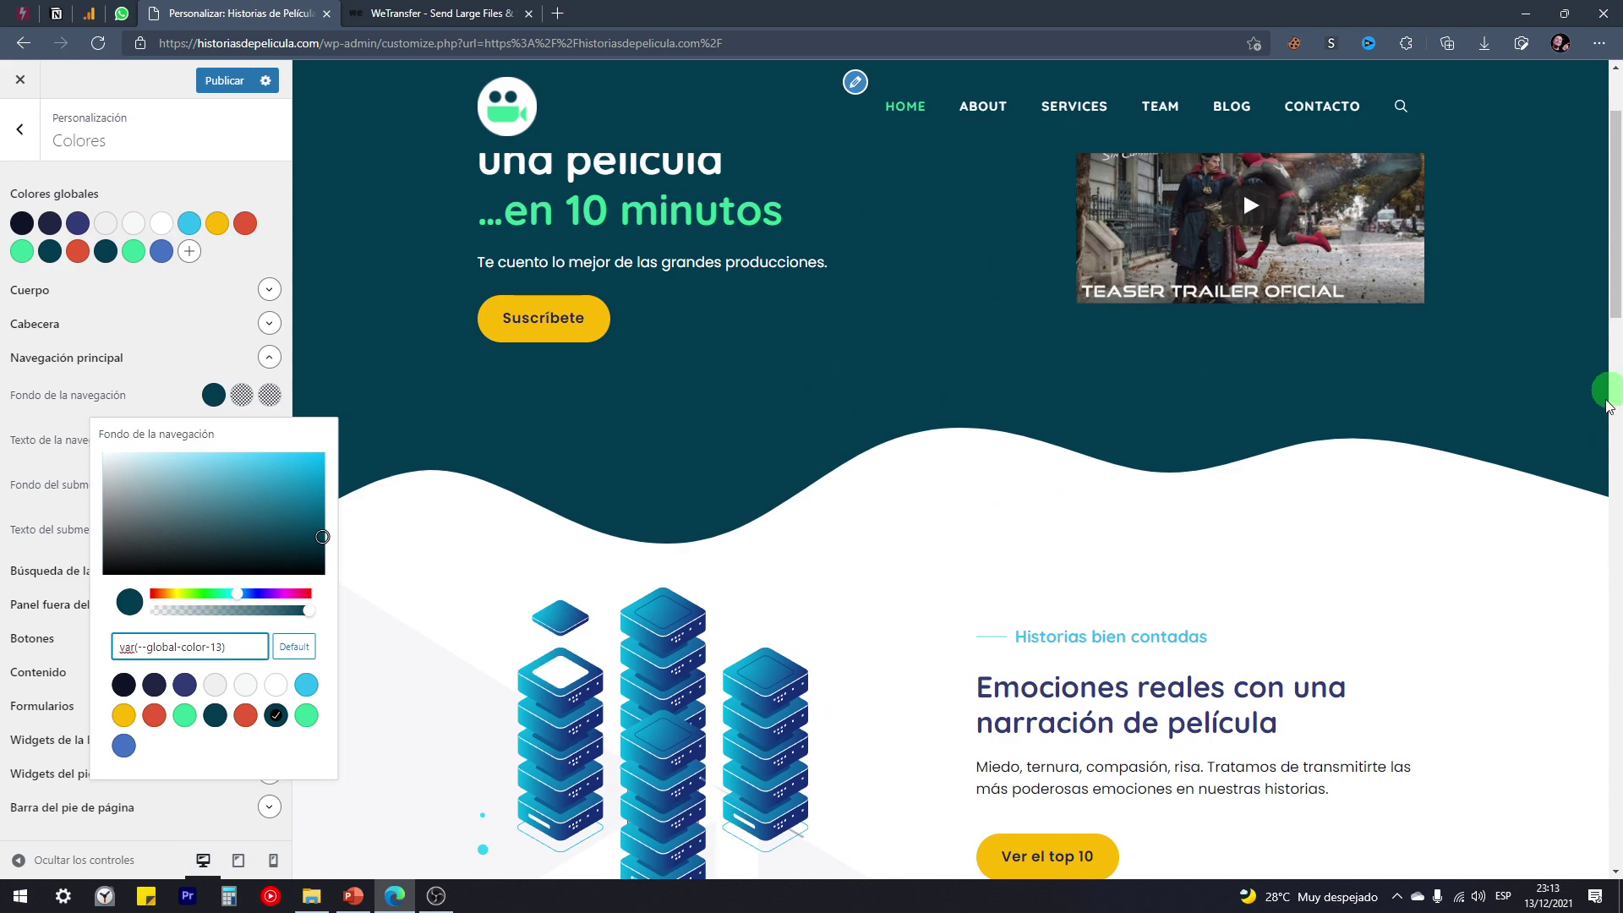
Step: Examine how the main navigation's background colour looks in the site preview, and close the colour picker
scroll(1386, 547, "down", 7)
scroll(1386, 548, "up", 3)
scroll(1618, 554, "down", 6)
scroll(1618, 553, "down", 3)
scroll(1618, 545, "up", 3)
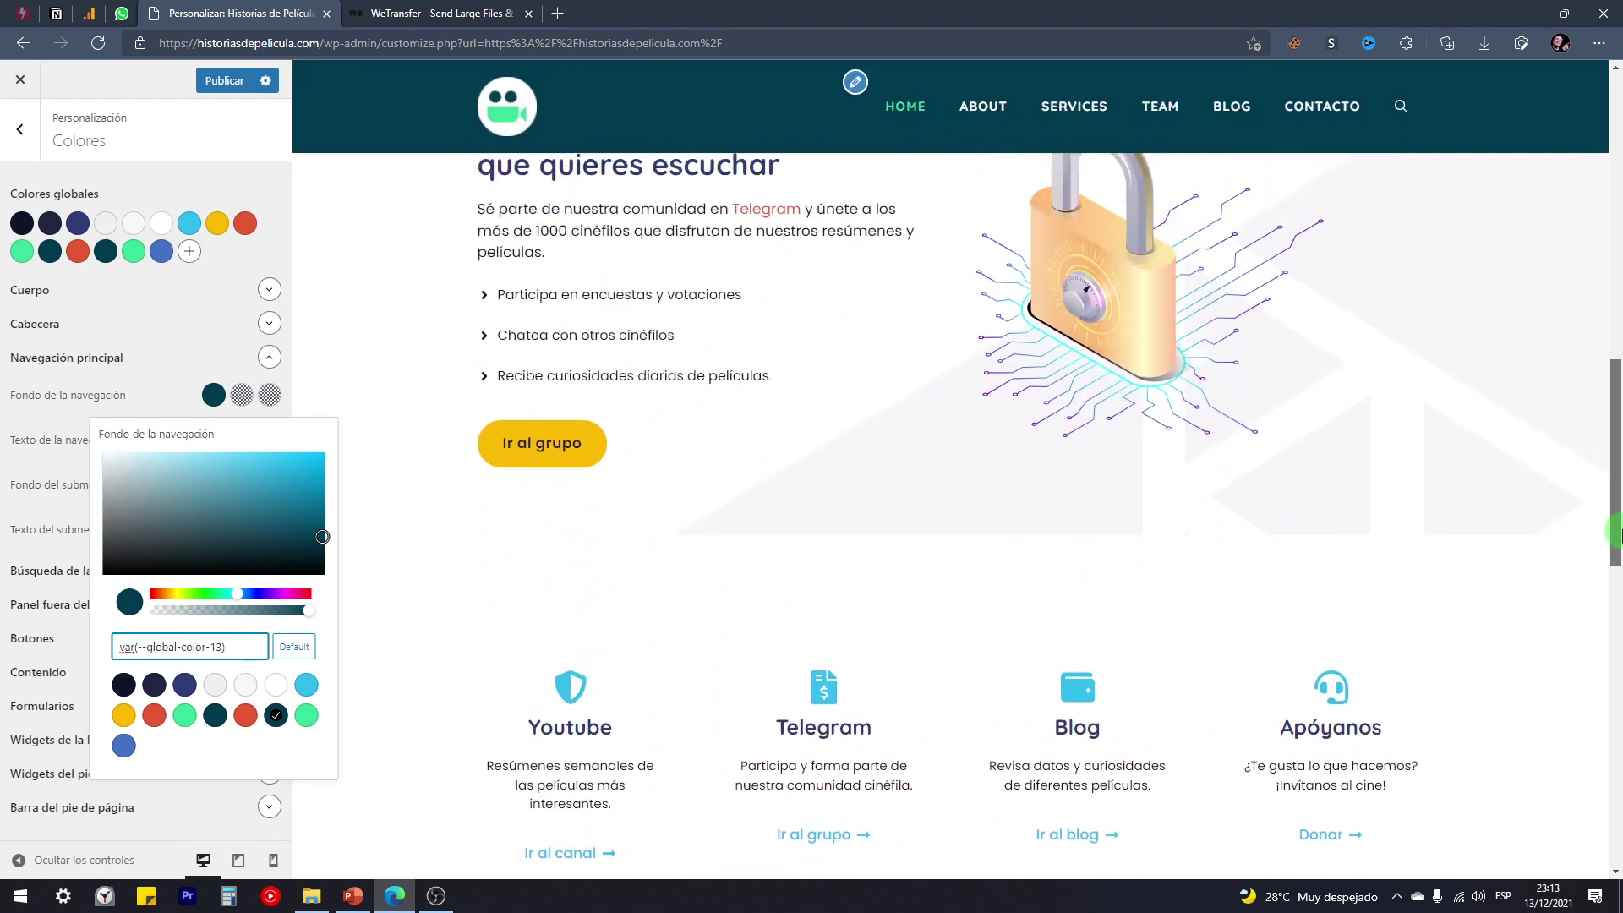
scroll(1616, 534, "up", 1)
scroll(1616, 525, "up", 1)
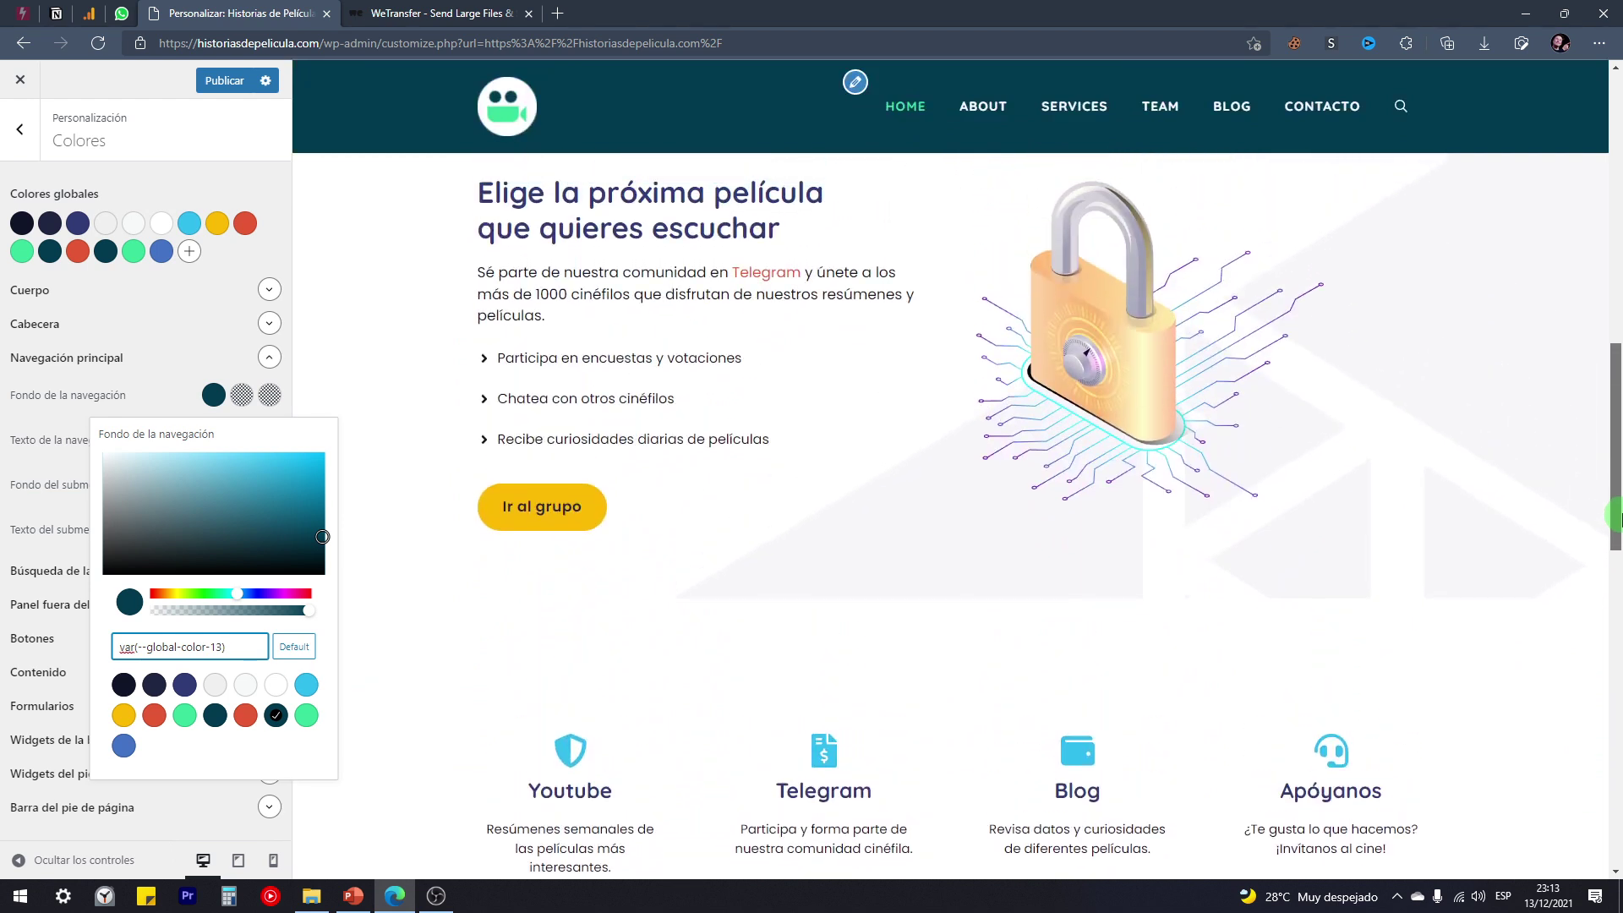
left_click(162, 394)
scroll(509, 526, "up", 10)
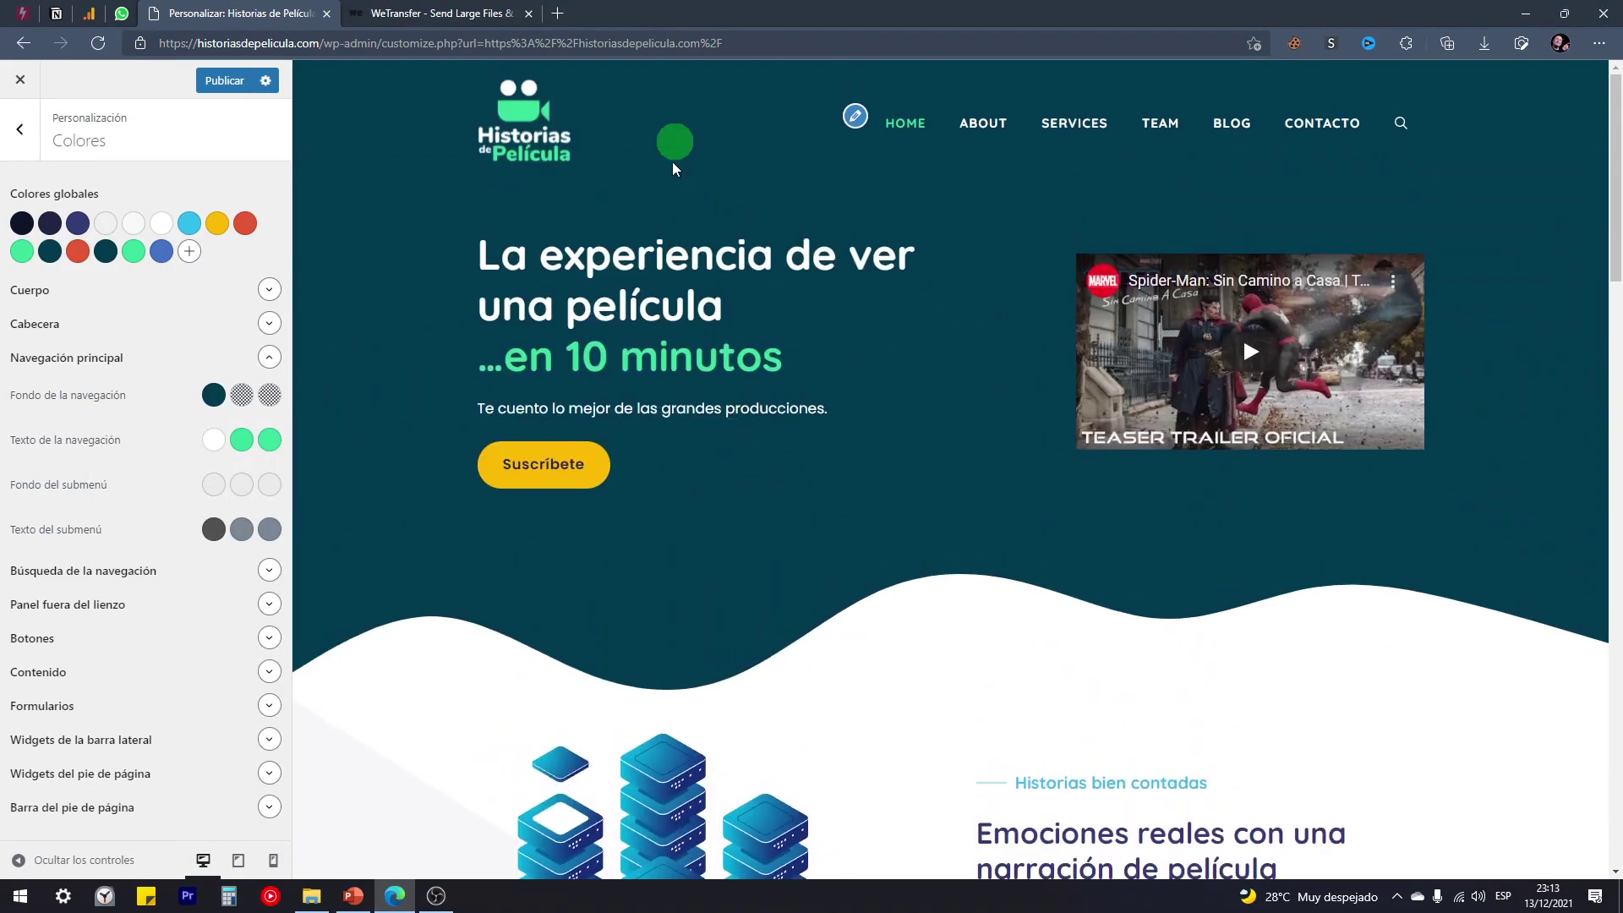
scroll(653, 363, "down", 6)
scroll(743, 246, "up", 3)
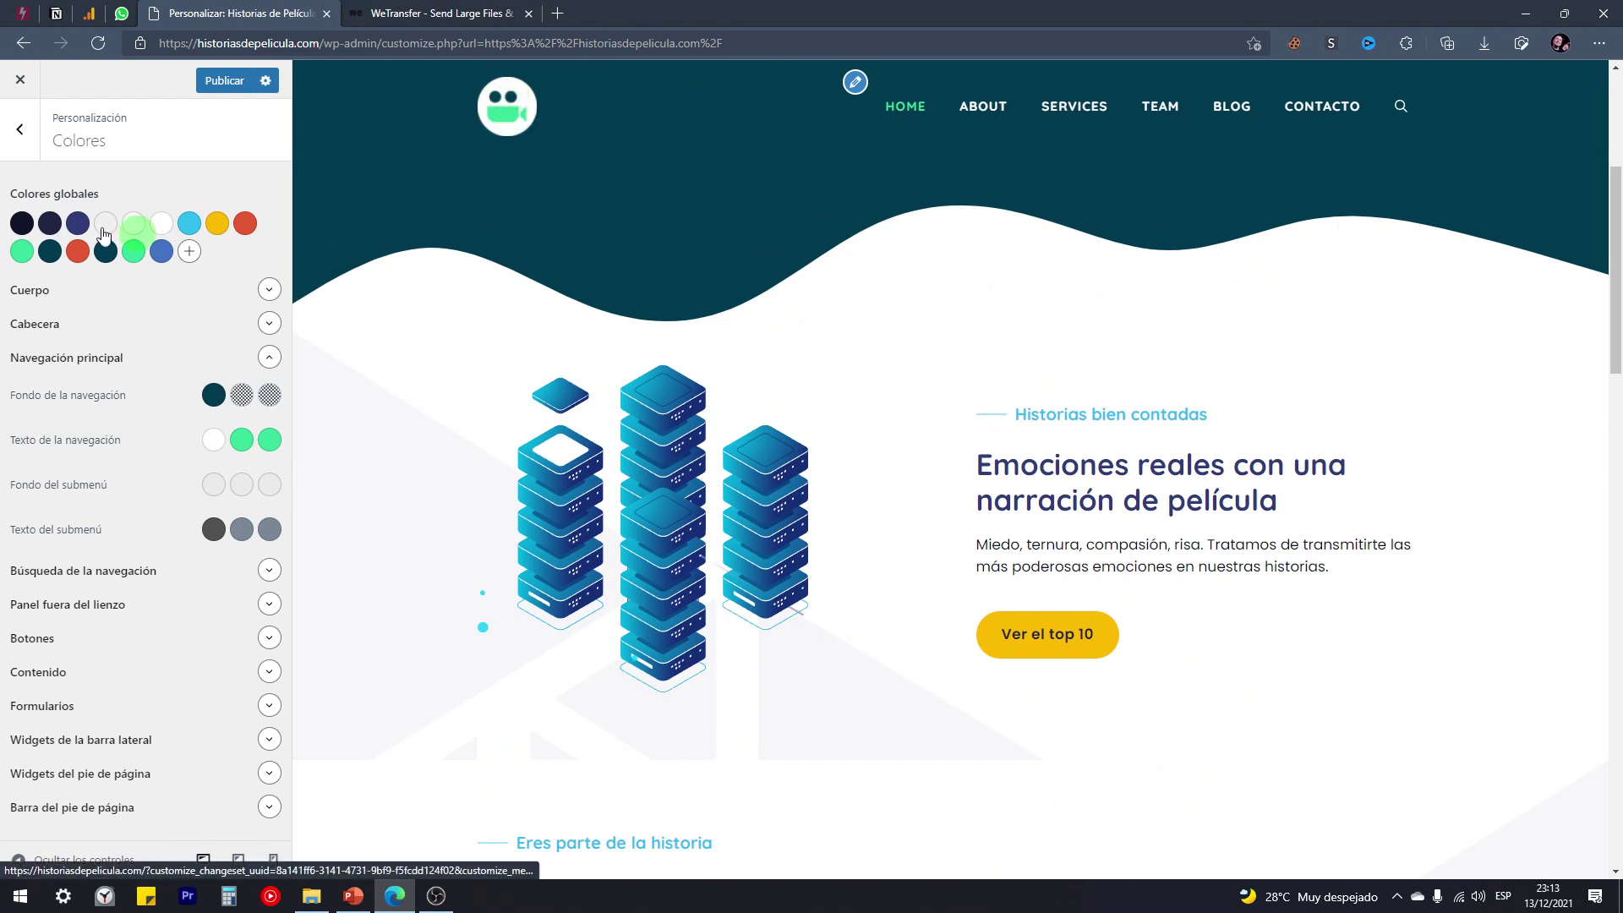
Step: Review the fixed menu logo in the Navegación Fija settings of the site's Diseño section
left_click(20, 135)
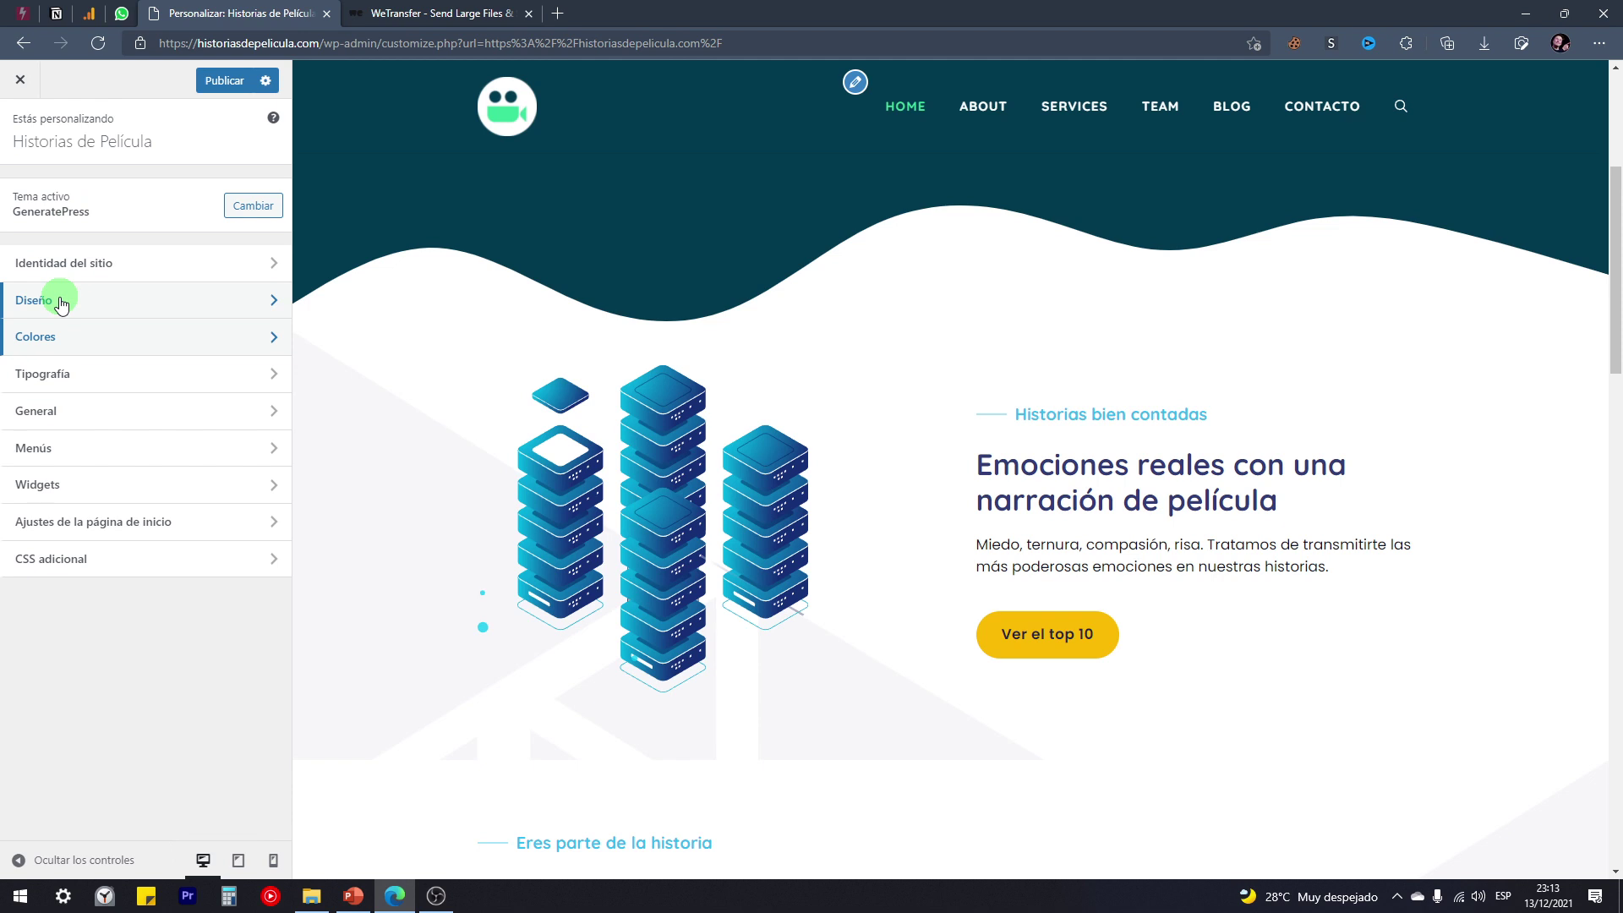
left_click(61, 302)
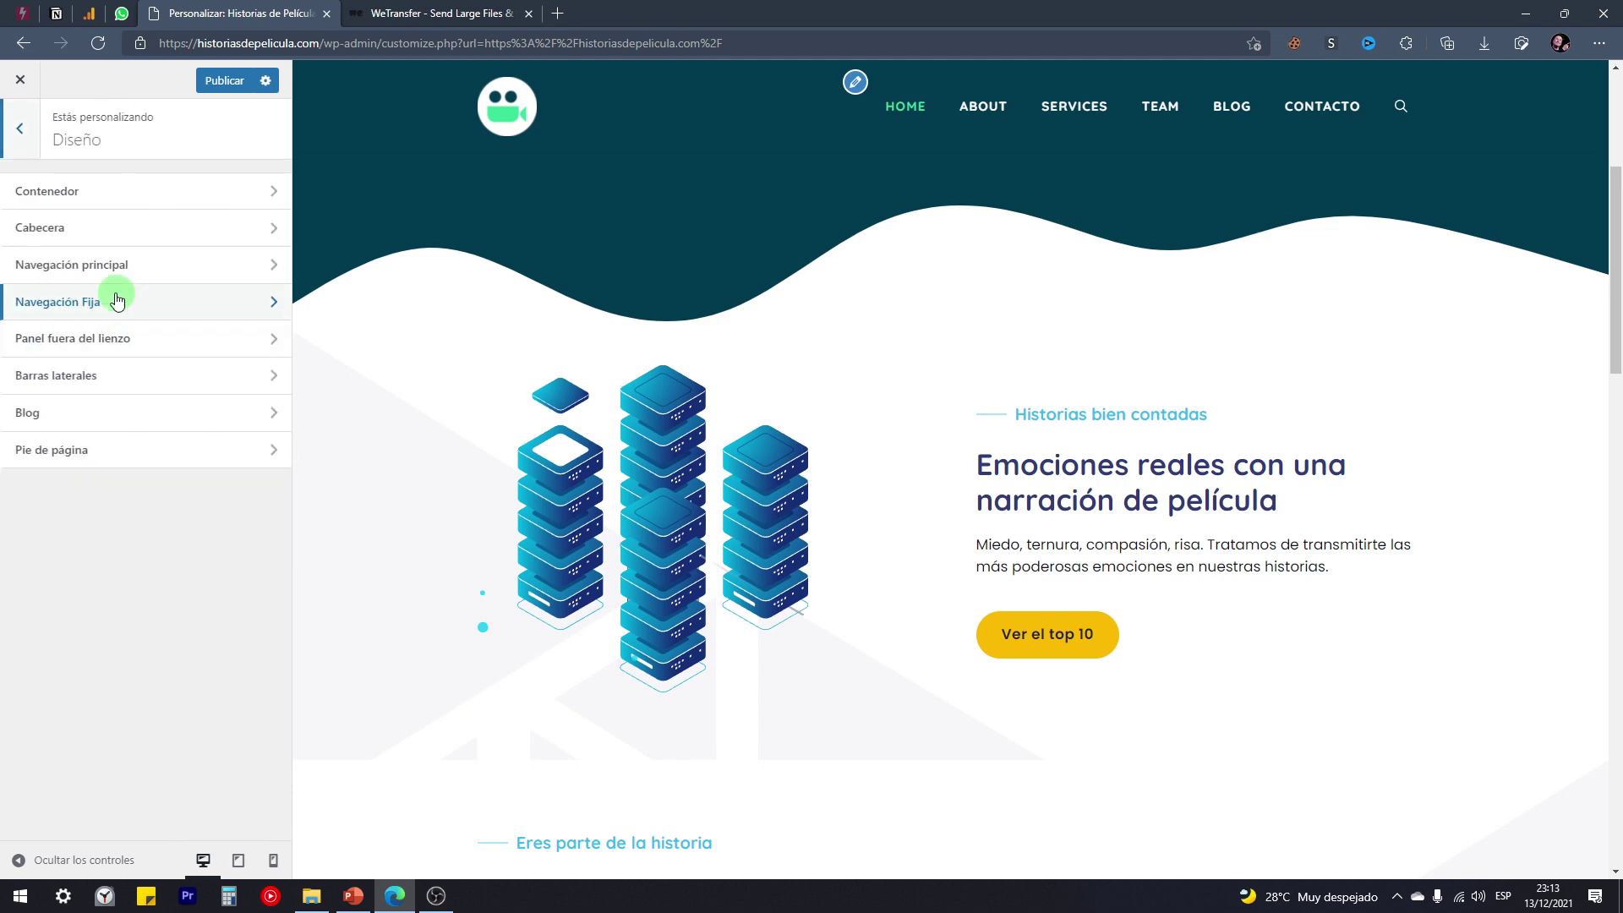
left_click(82, 302)
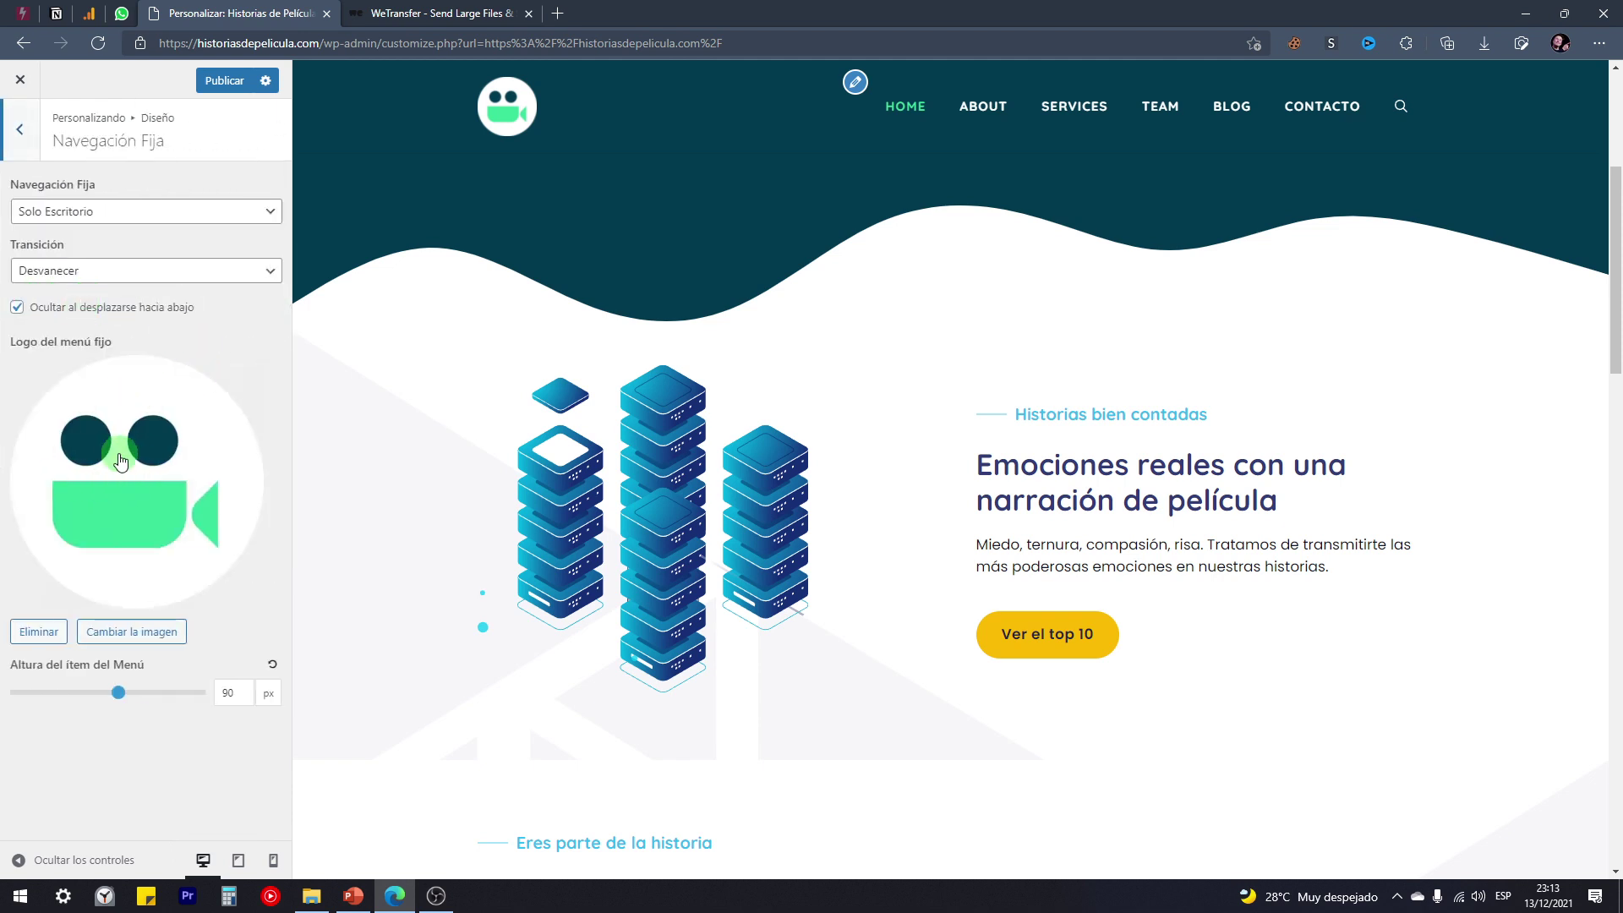
left_click_drag(58, 342, 112, 341)
scroll(547, 294, "down", 3)
scroll(434, 579, "up", 3)
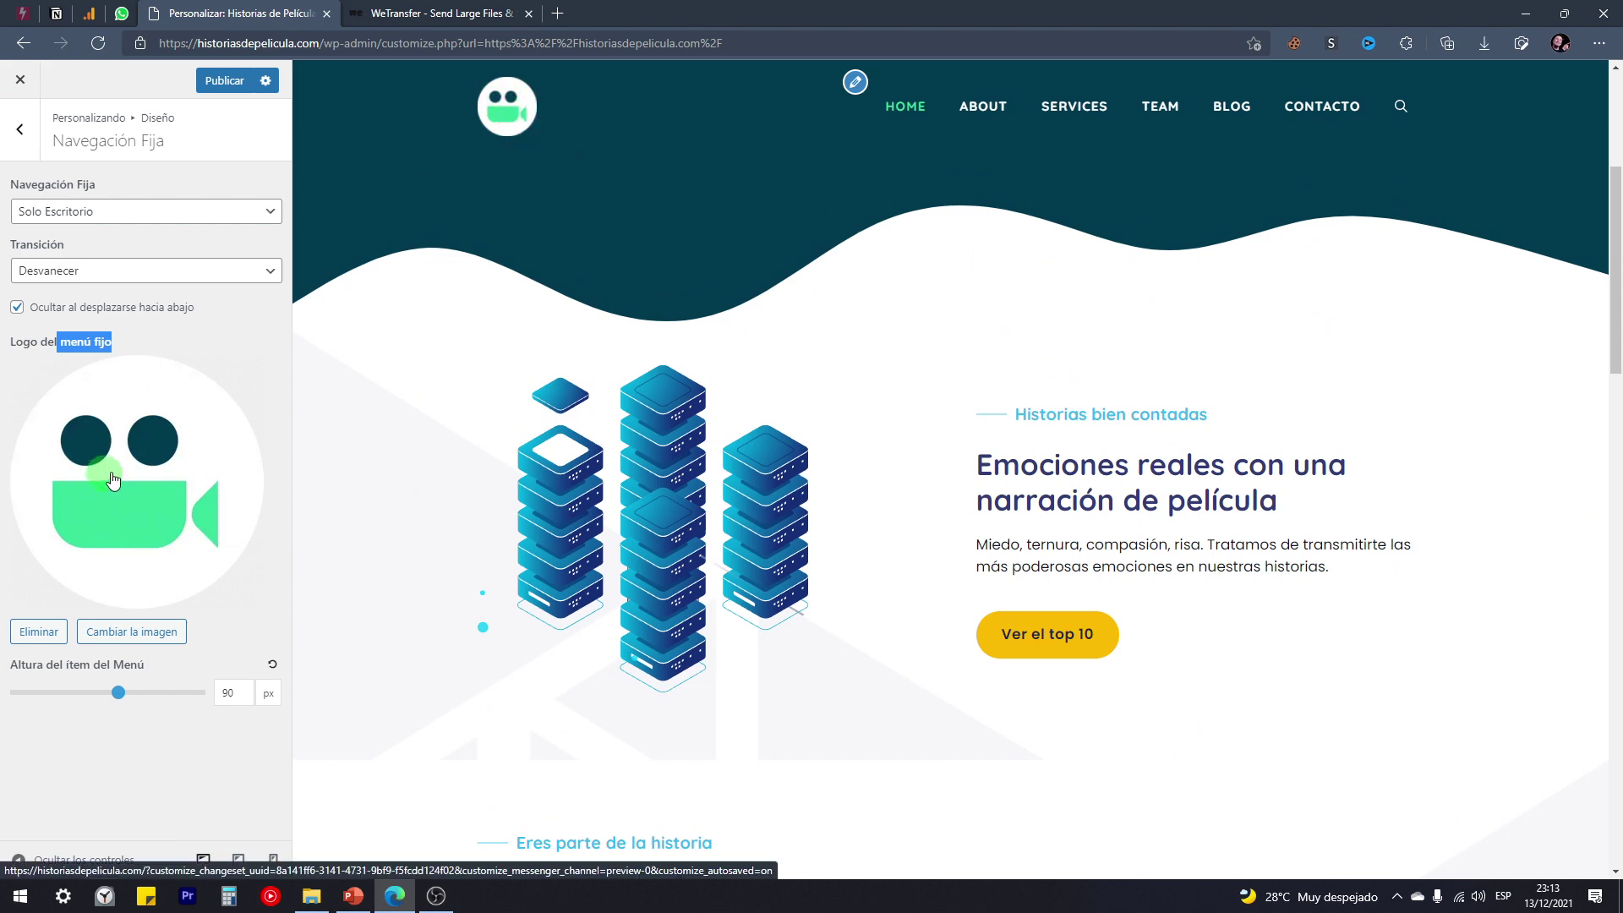
Step: Publish the customizer changes and leave the customizer for the live home page
scroll(630, 571, "up", 5)
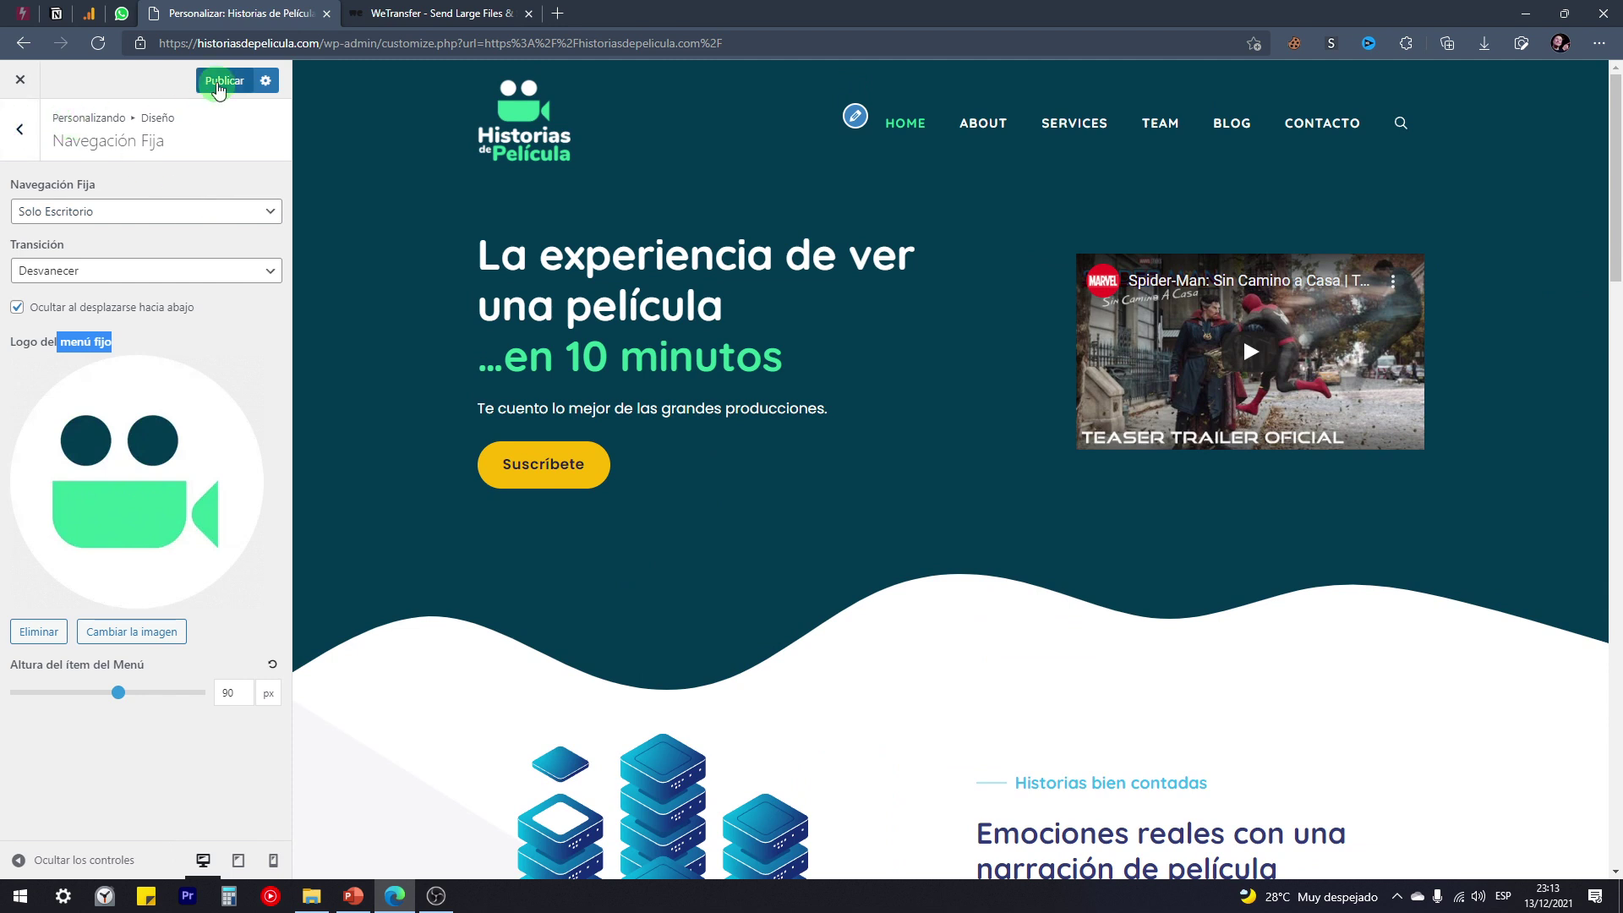
left_click(219, 82)
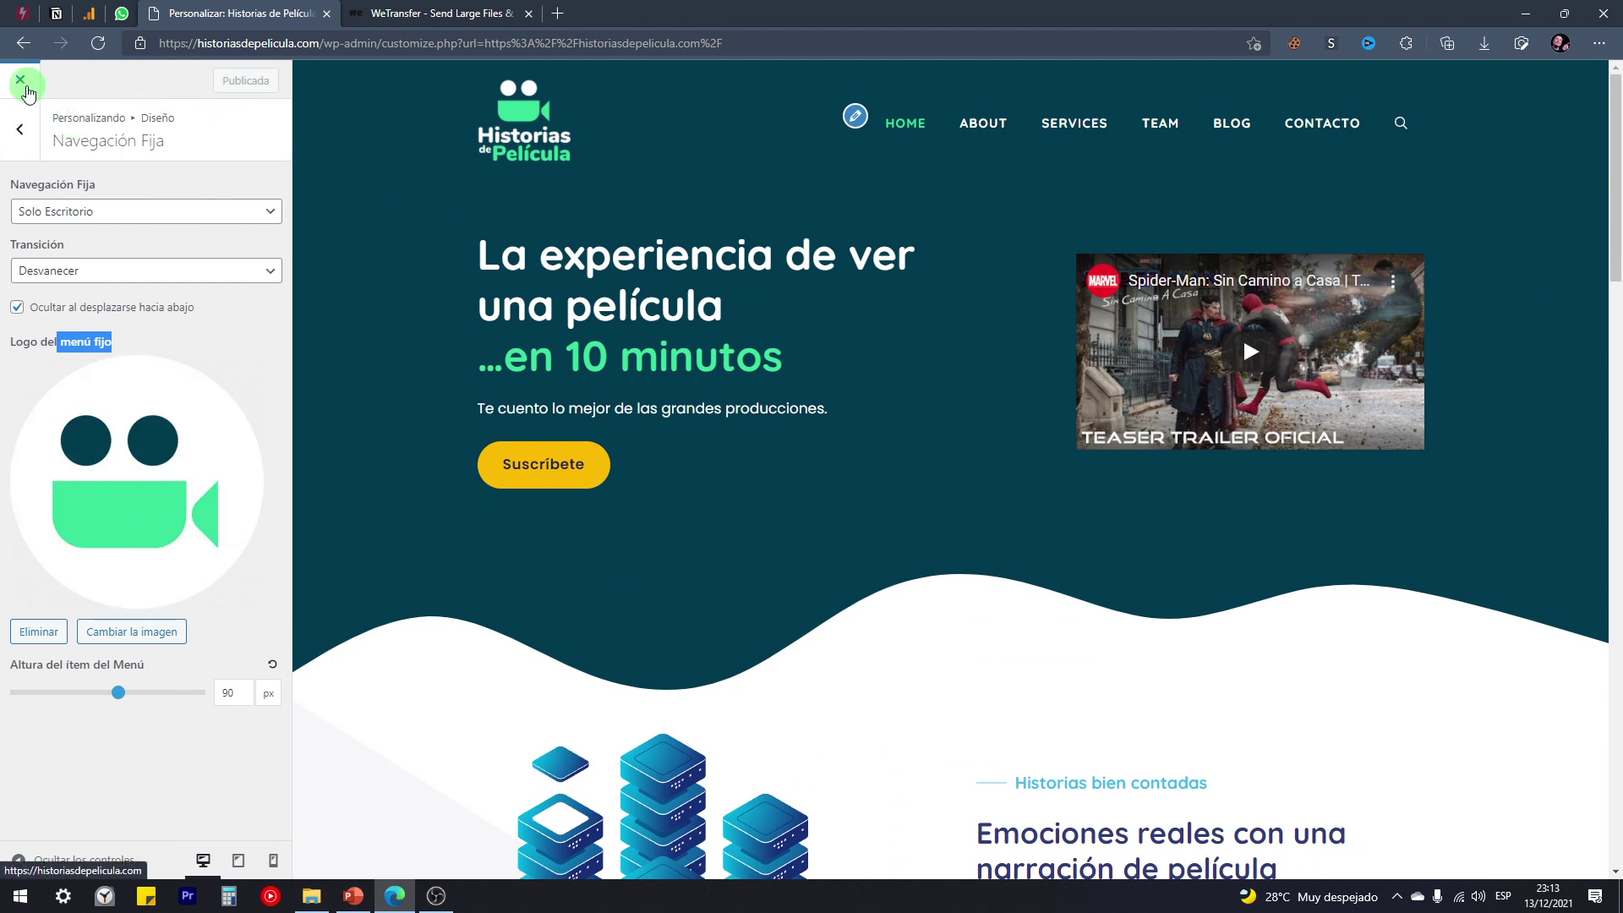
left_click(20, 80)
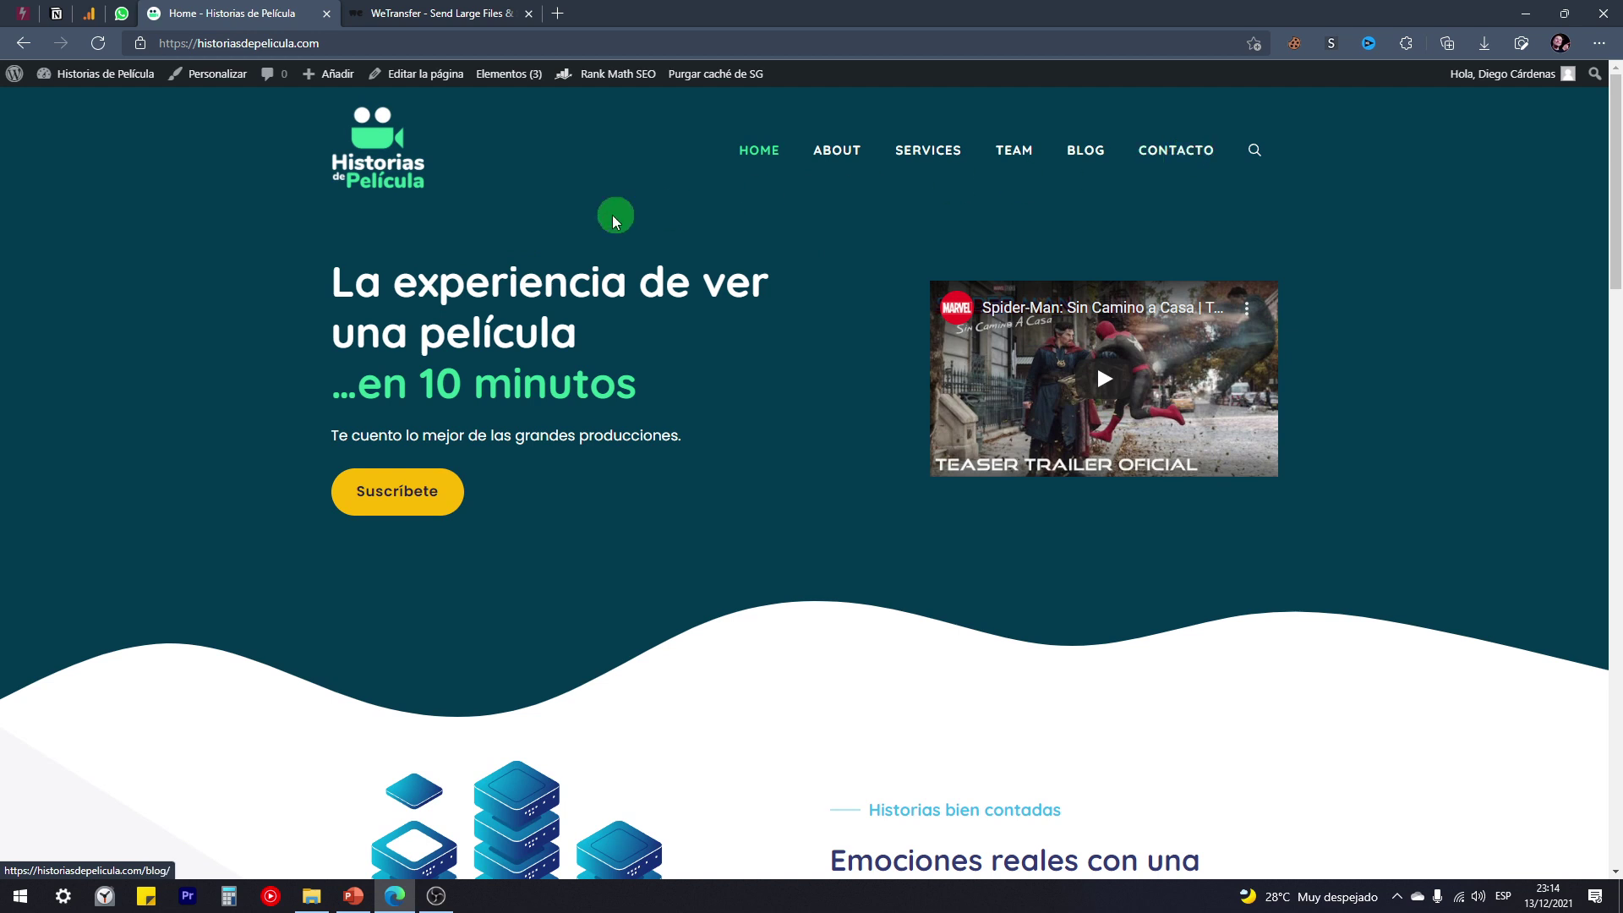
Step: Go to the WordPress dashboard and open the Menús administration page under Apariencia
mouse_move(111, 82)
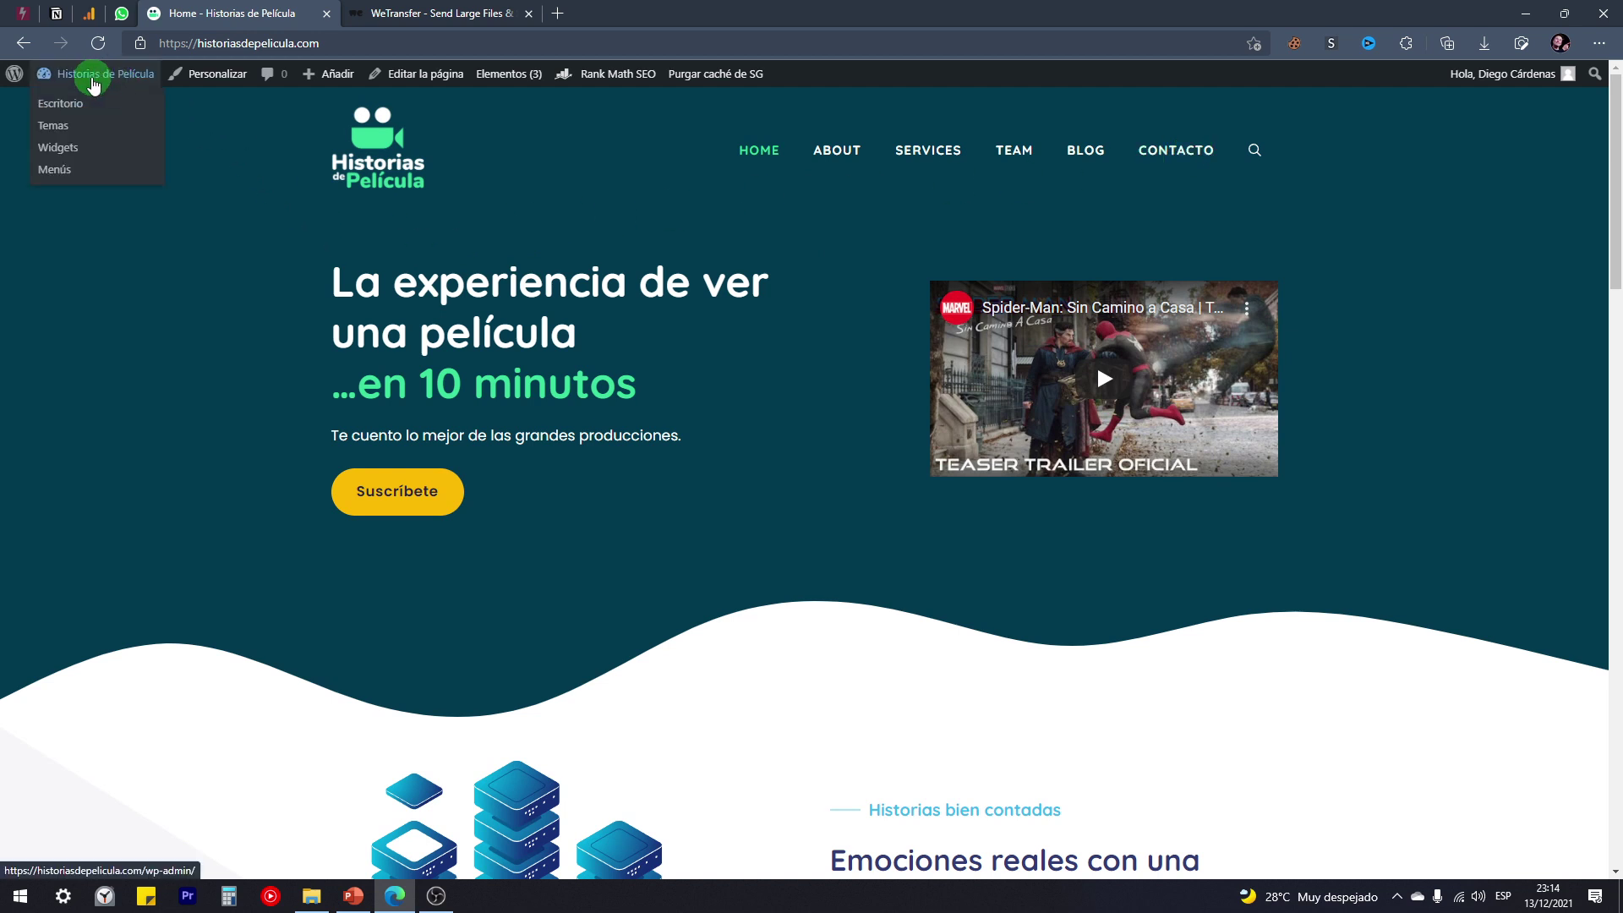
left_click(60, 104)
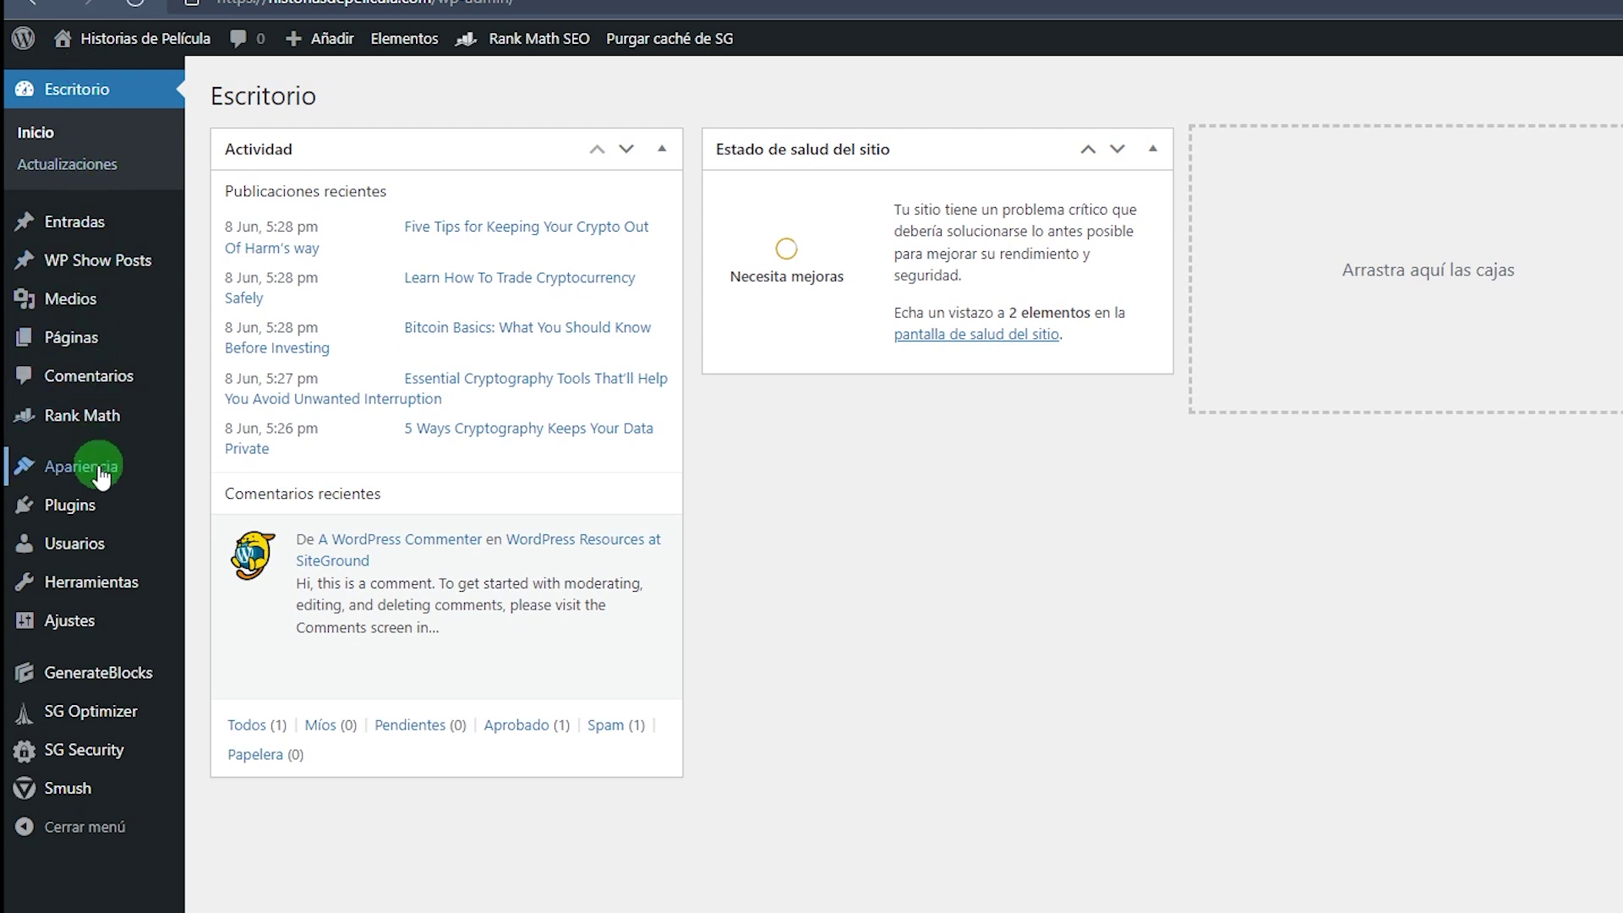
mouse_move(67, 467)
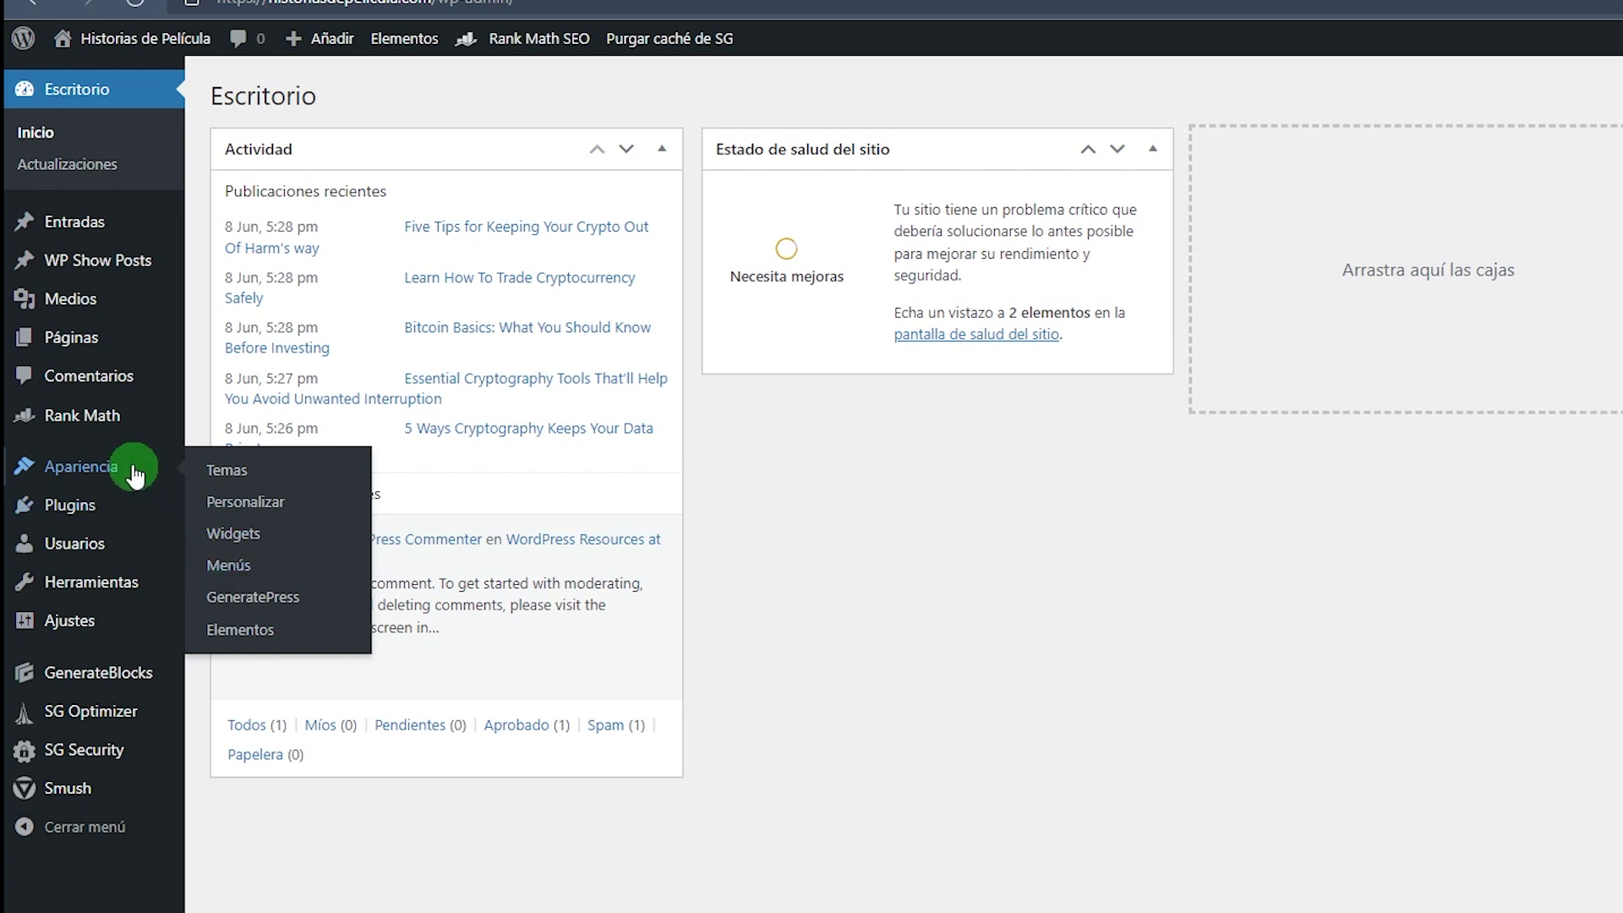
left_click(228, 565)
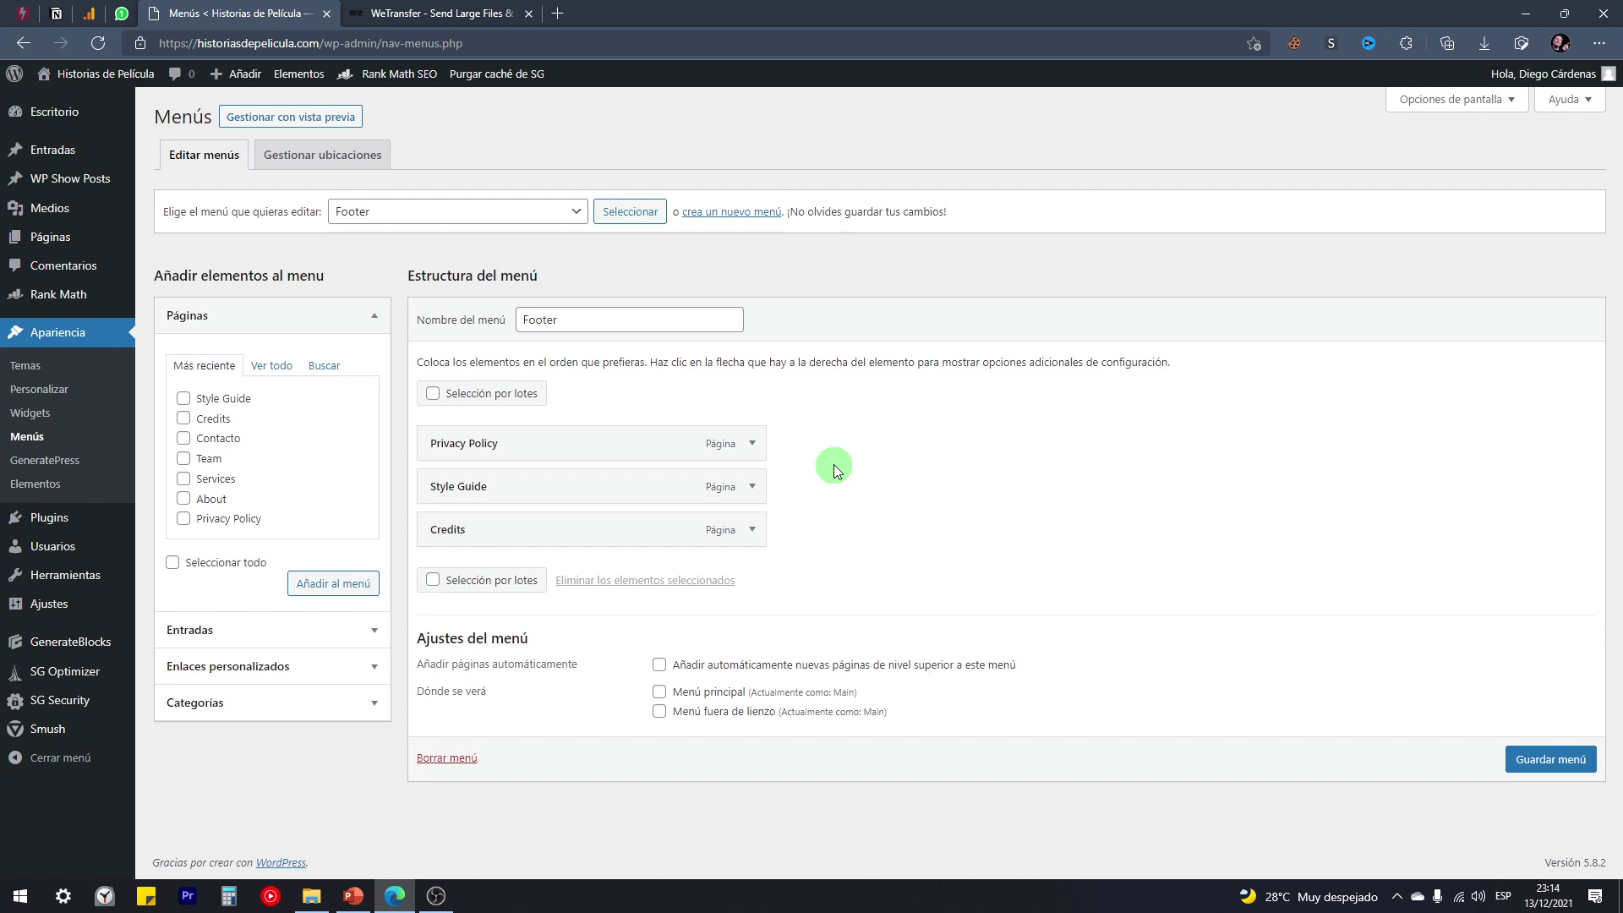
Step: Open the site's home page in a new browser tab and switch to it
mouse_move(93, 73)
right_click(78, 101)
left_click(141, 114)
left_click(405, 12)
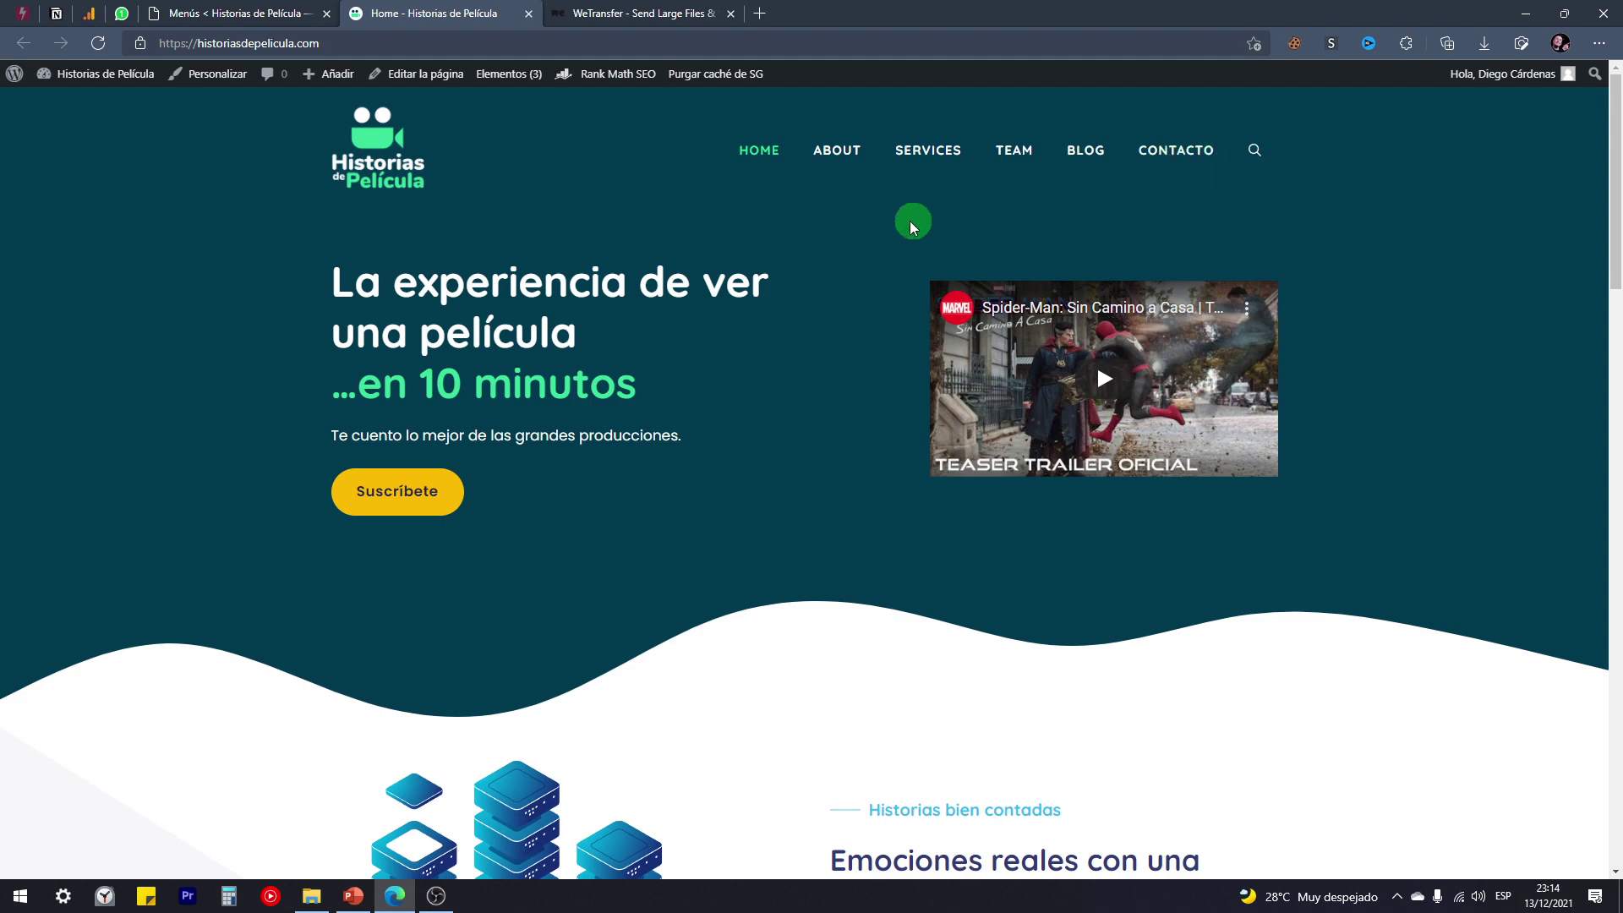
Step: Compare the items of the Footer menu with the links in the home page's footer, and check the page's top navigation
scroll(742, 301, "down", 20)
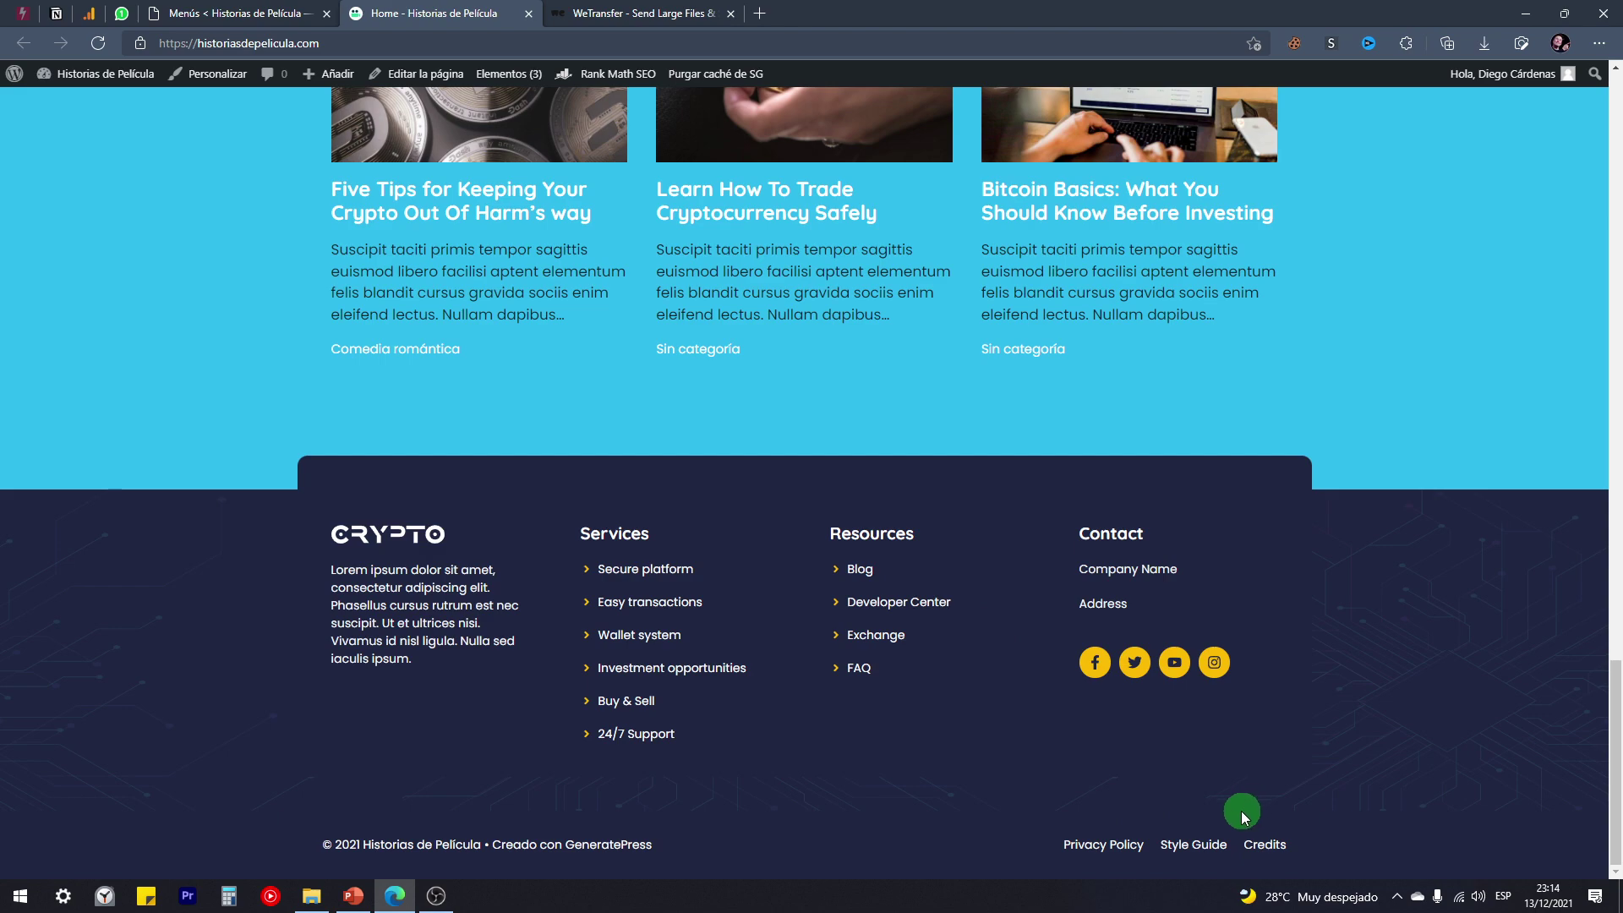
scroll(1246, 810, "up", 20)
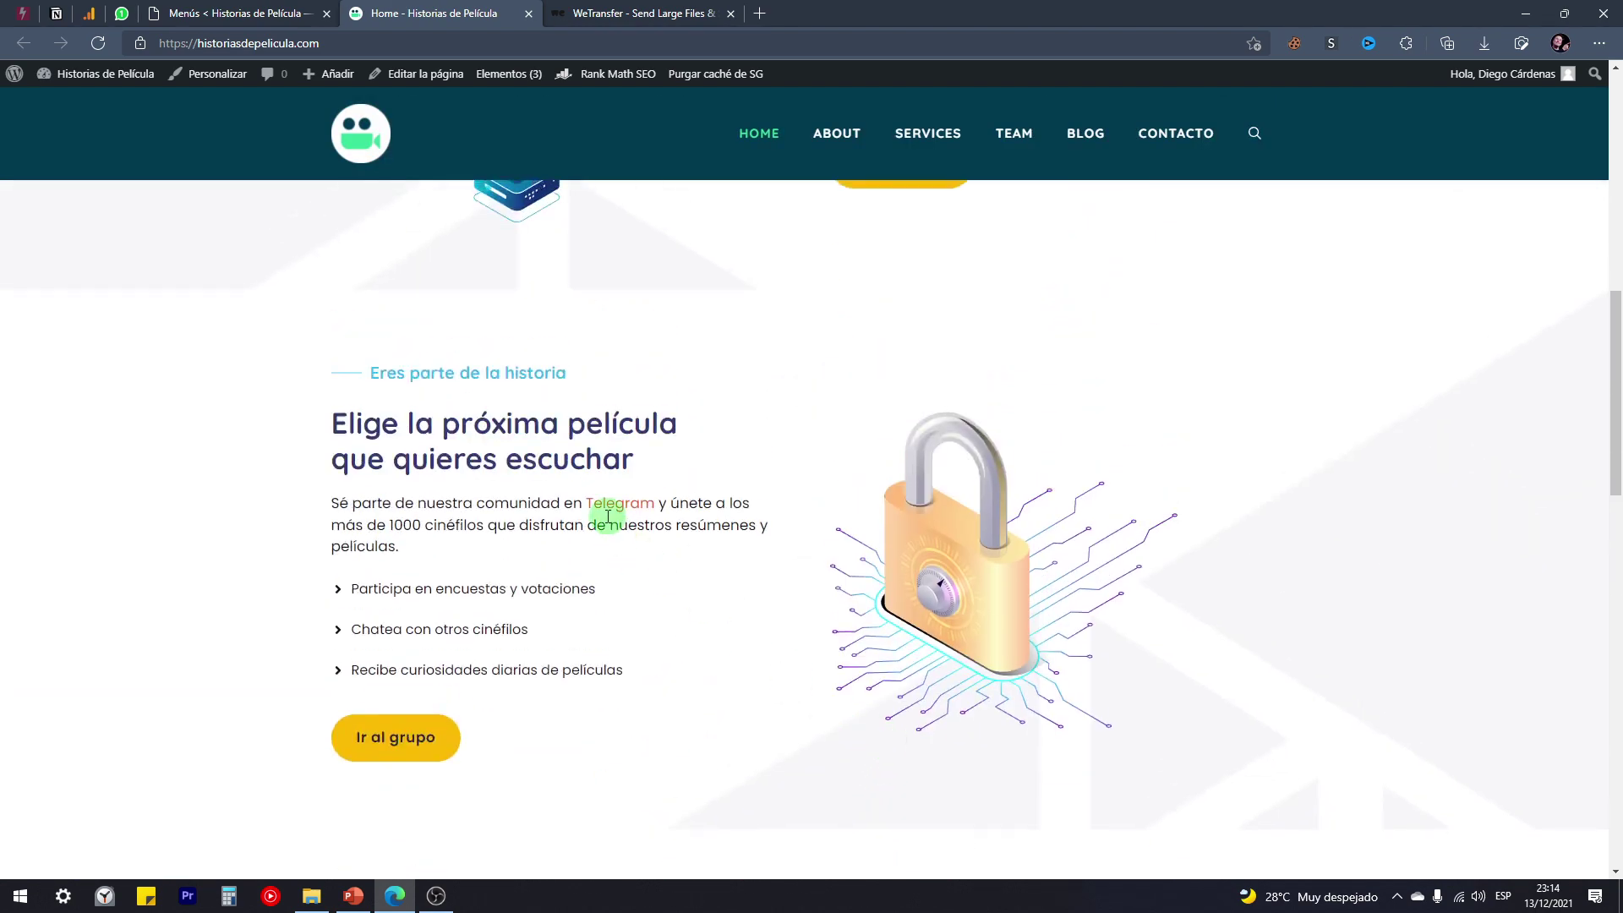
scroll(582, 517, "down", 1)
scroll(582, 517, "down", 15)
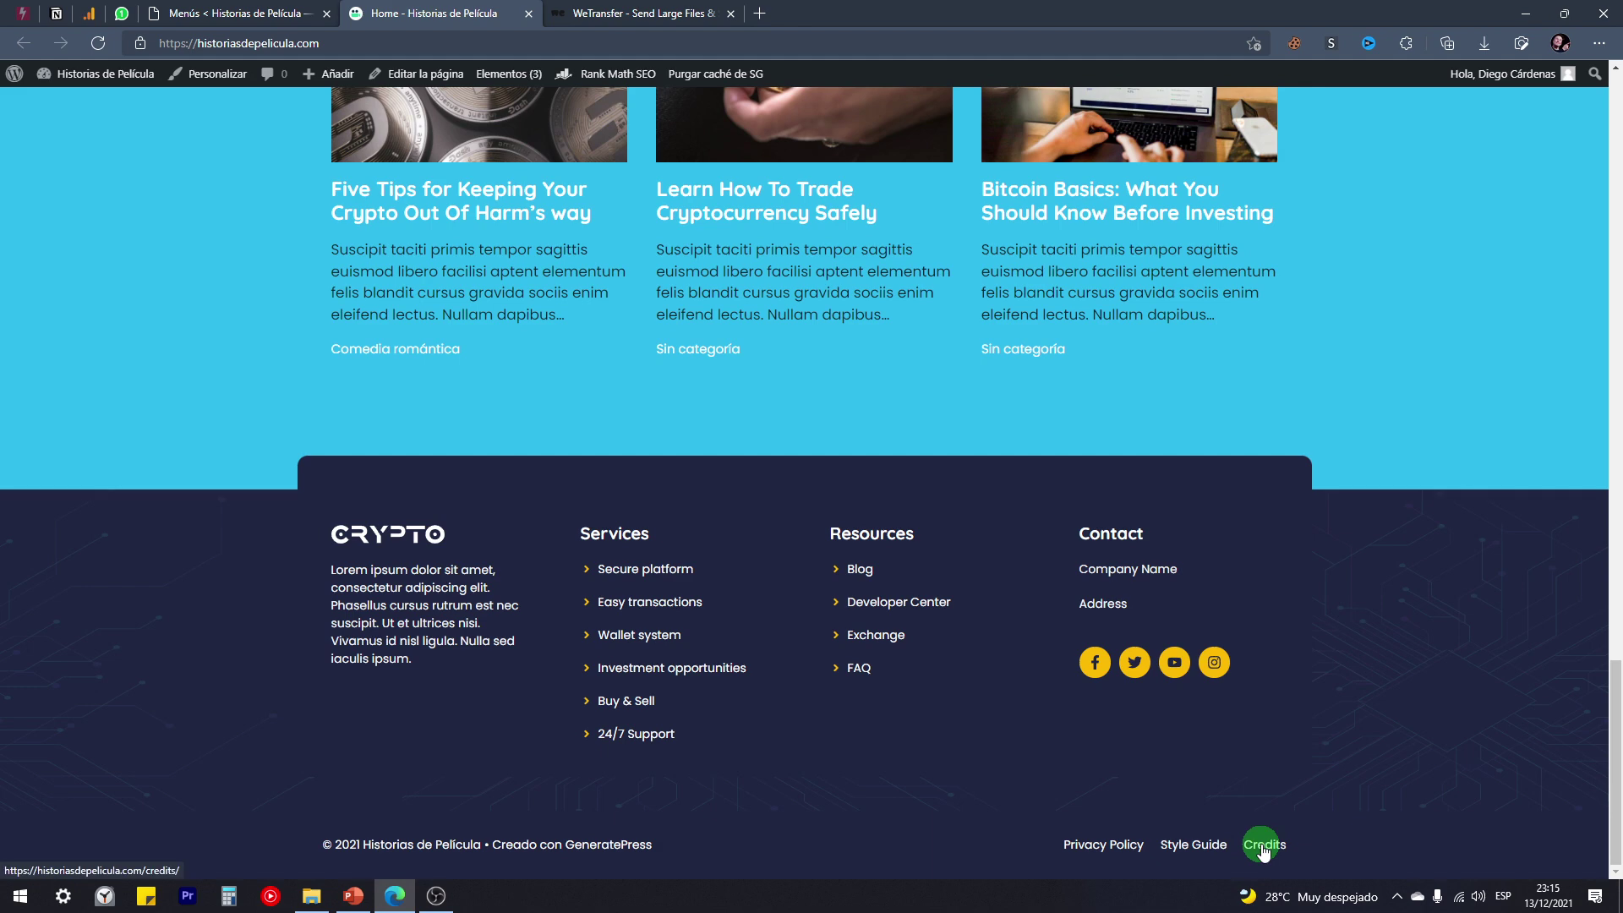
left_click(269, 15)
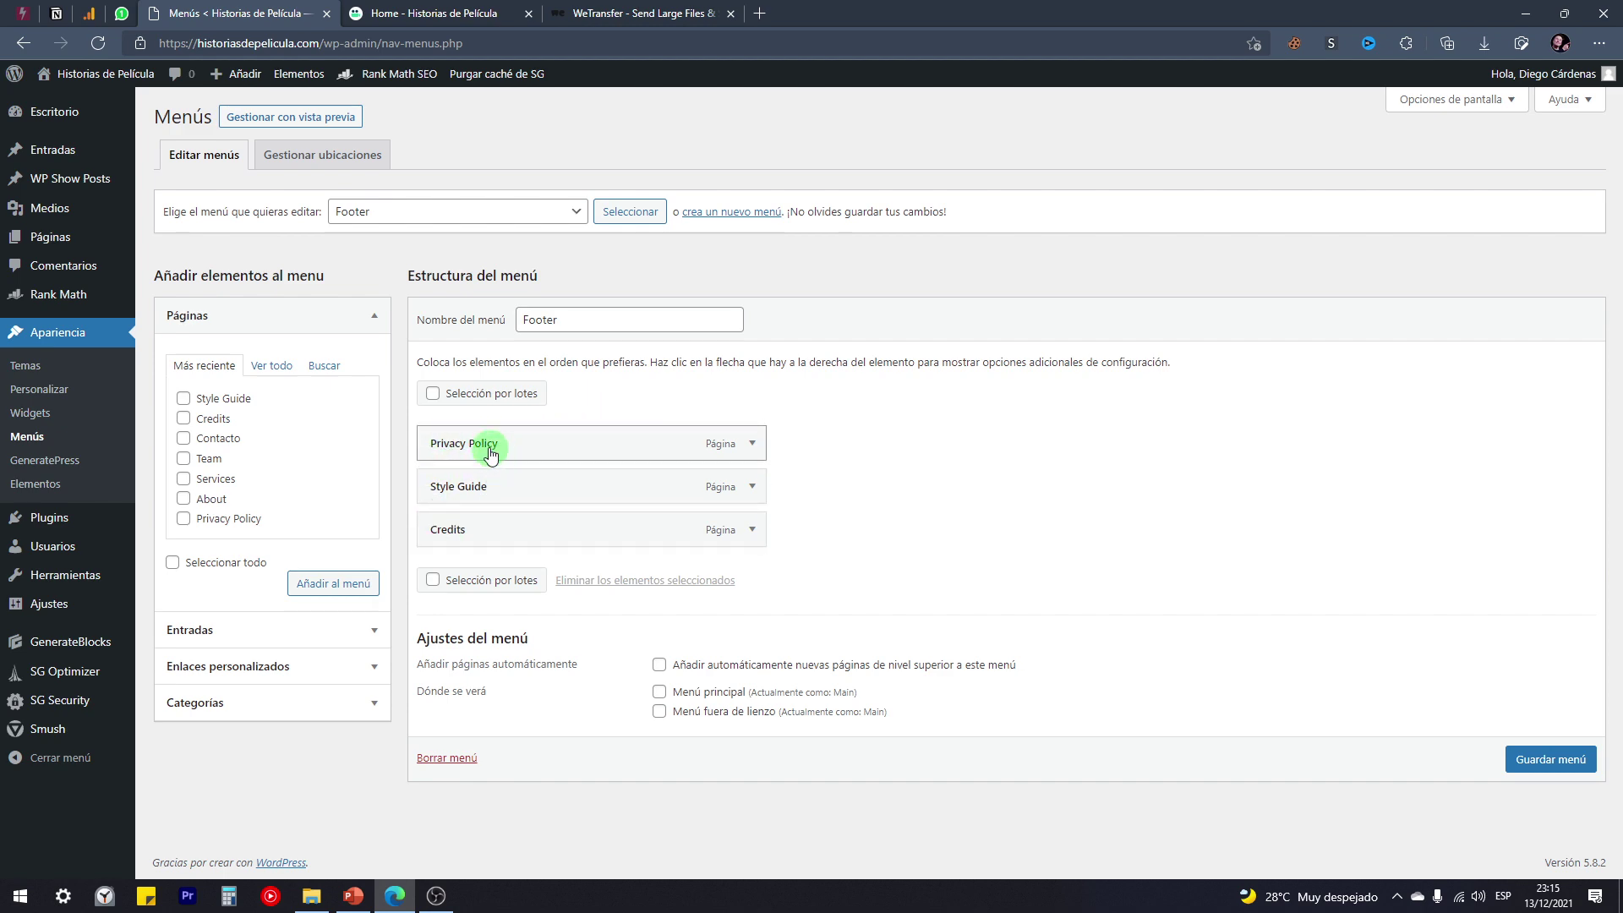
left_click(432, 14)
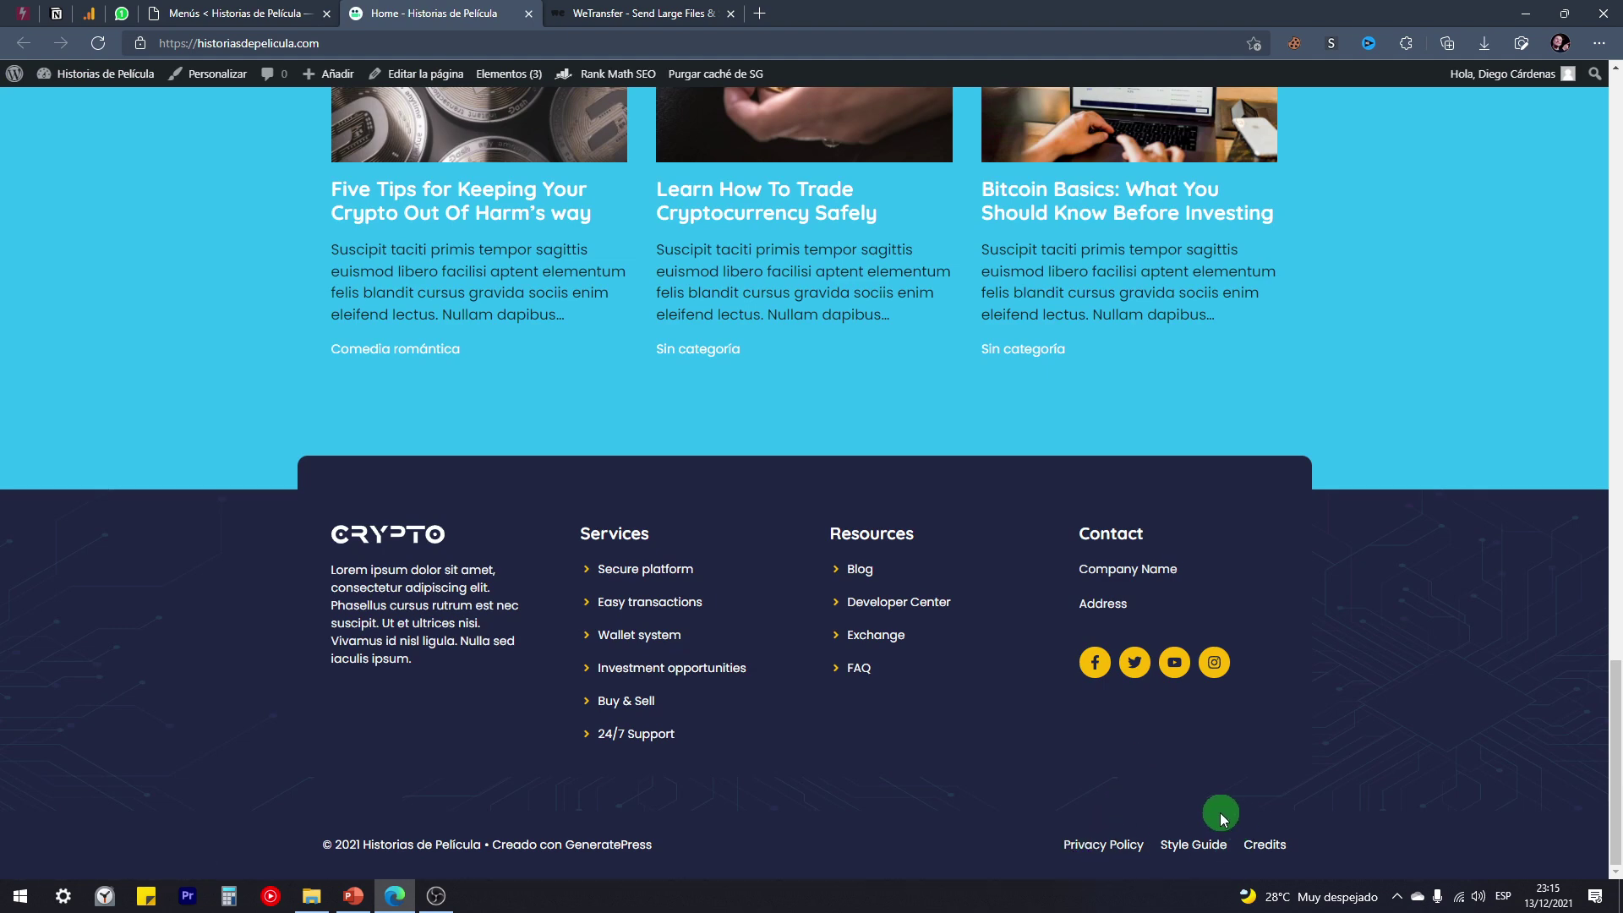
left_click(245, 12)
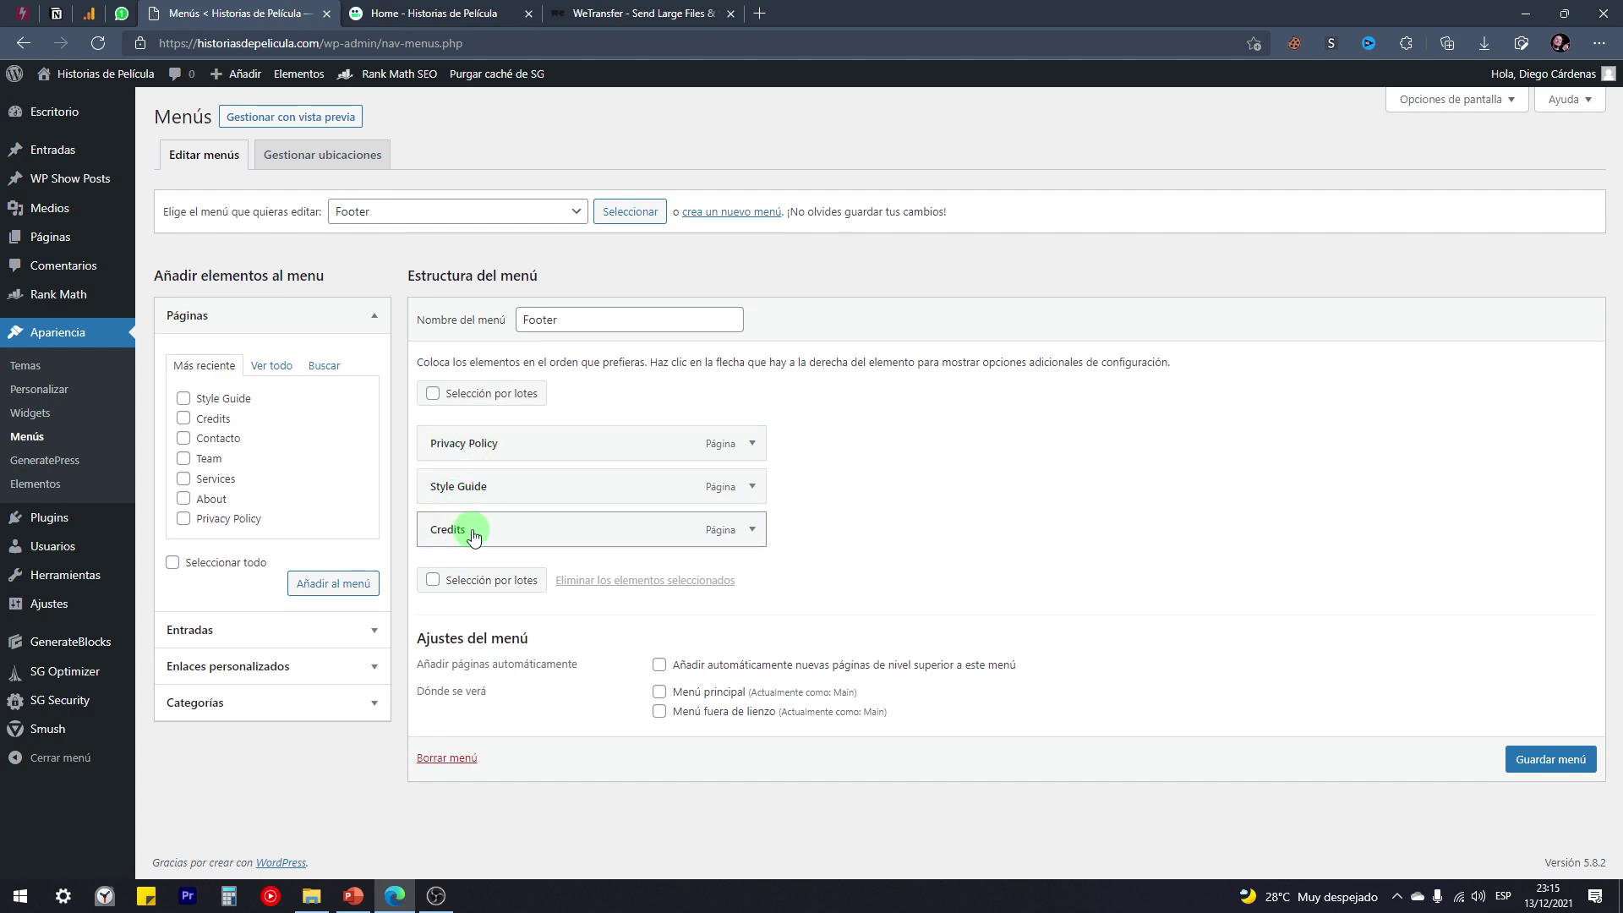
left_click(429, 11)
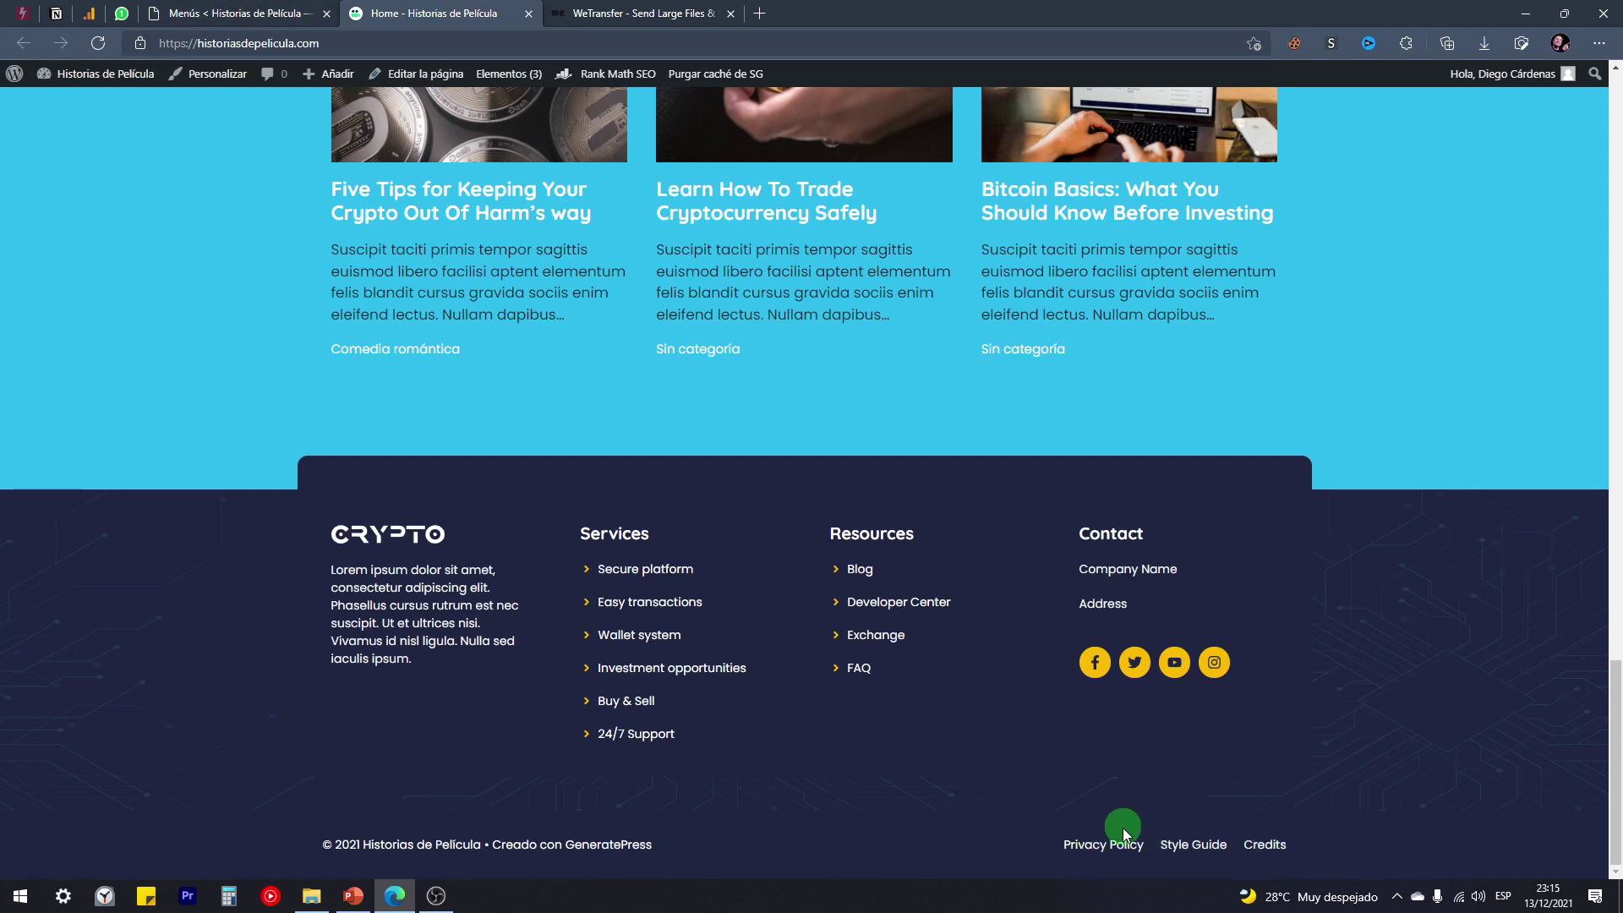
left_click(326, 6)
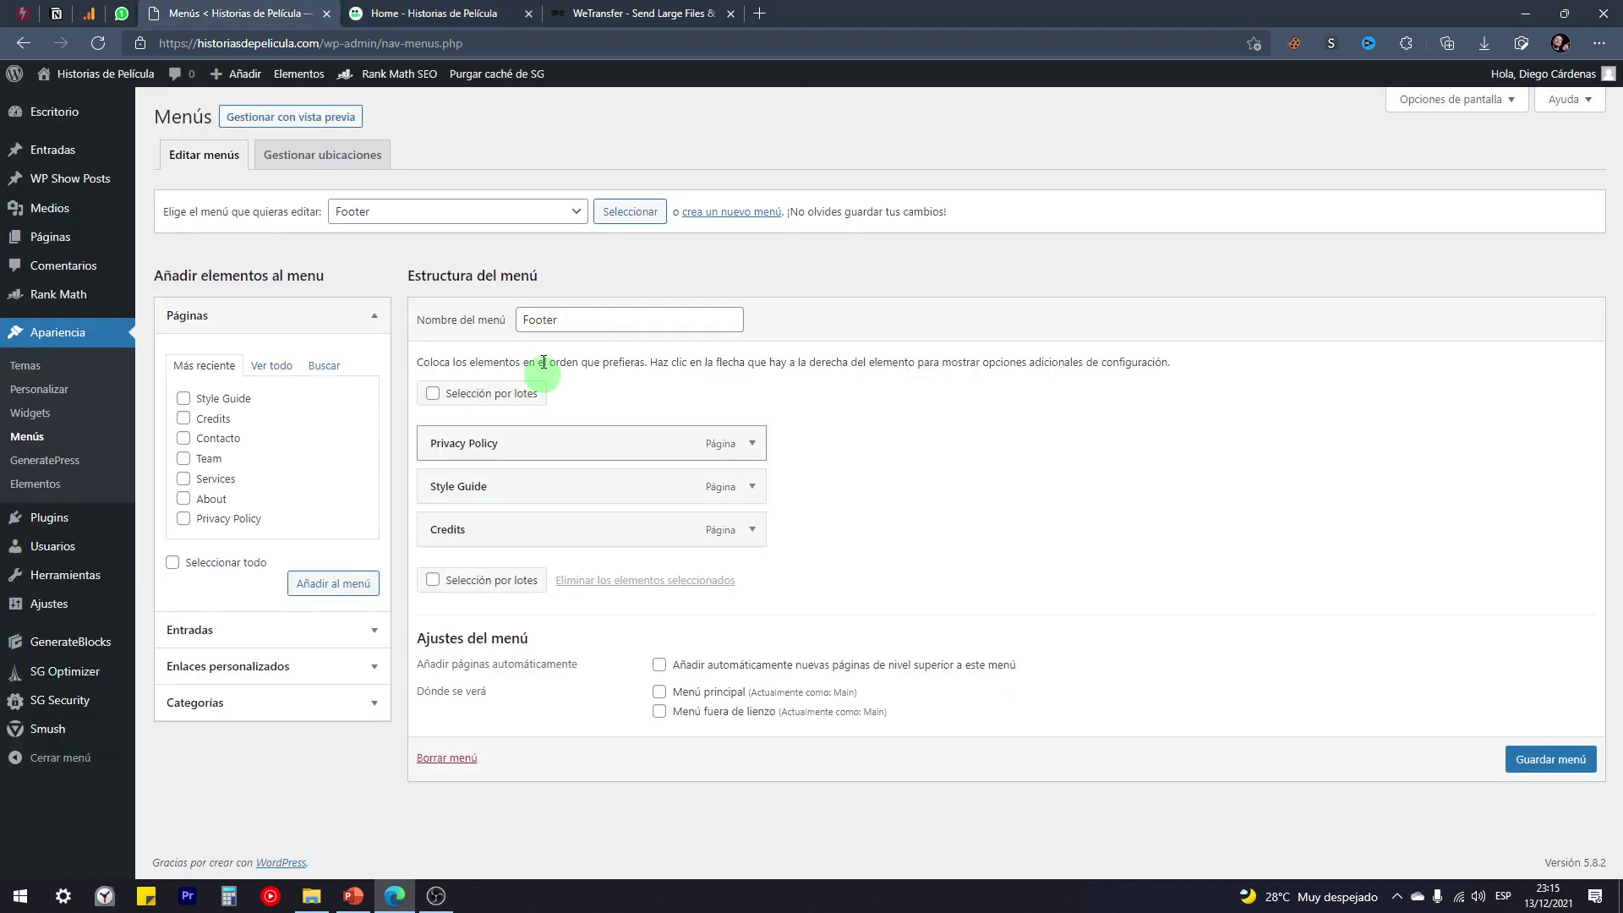
left_click(420, 10)
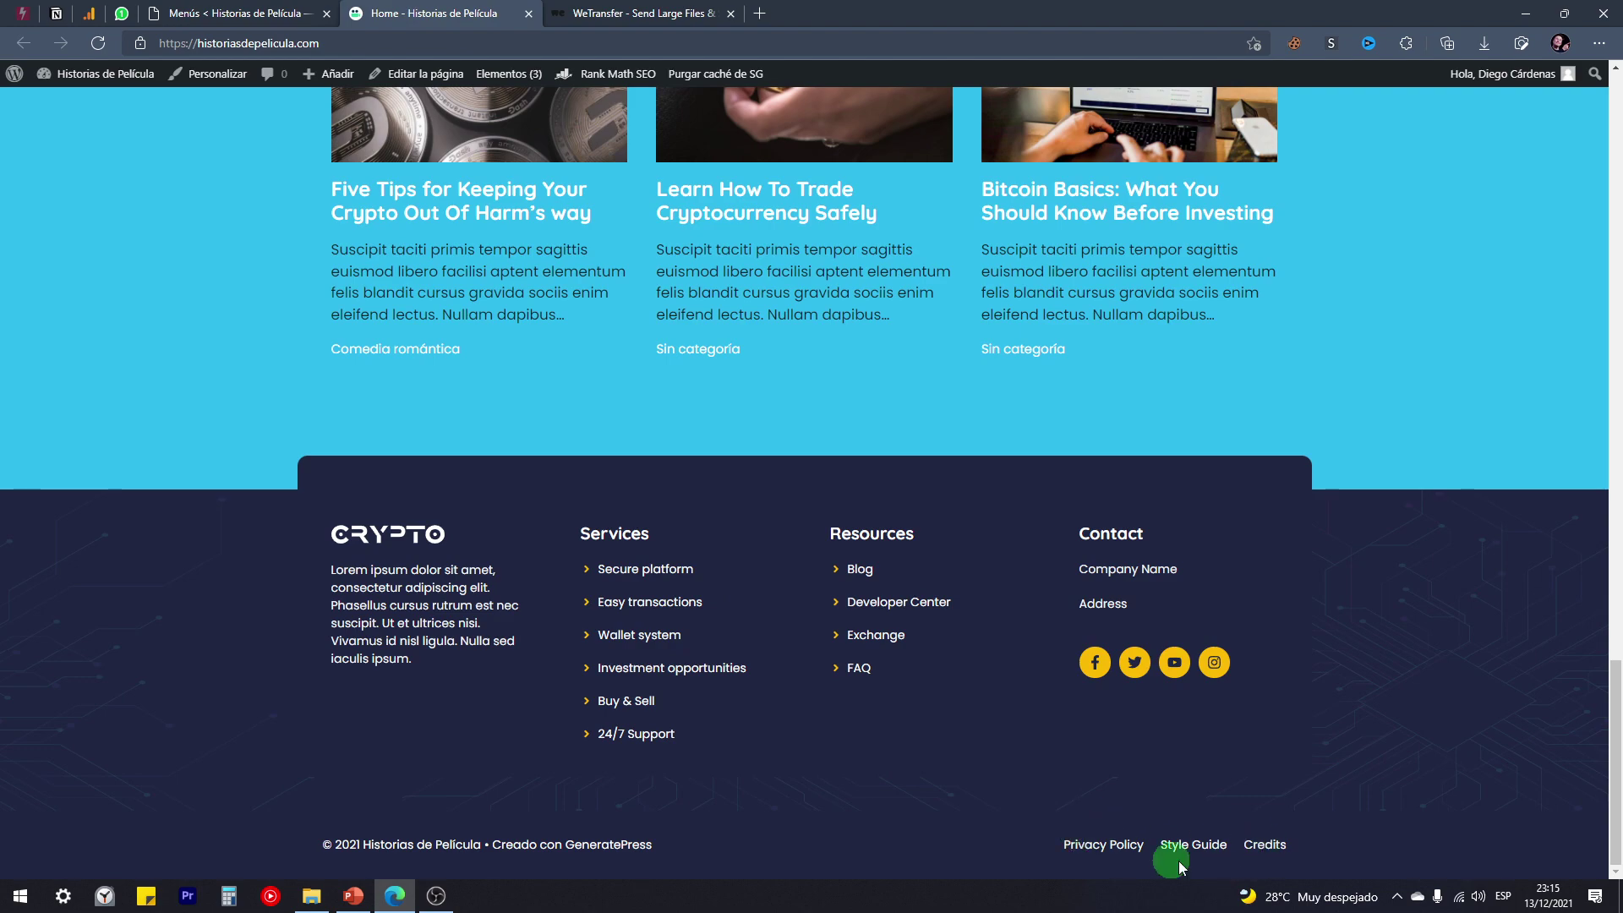
key("ctrl+shift+Tab")
key("ctrl+Tab")
scroll(1357, 490, "up", 6)
scroll(1394, 490, "up", 10)
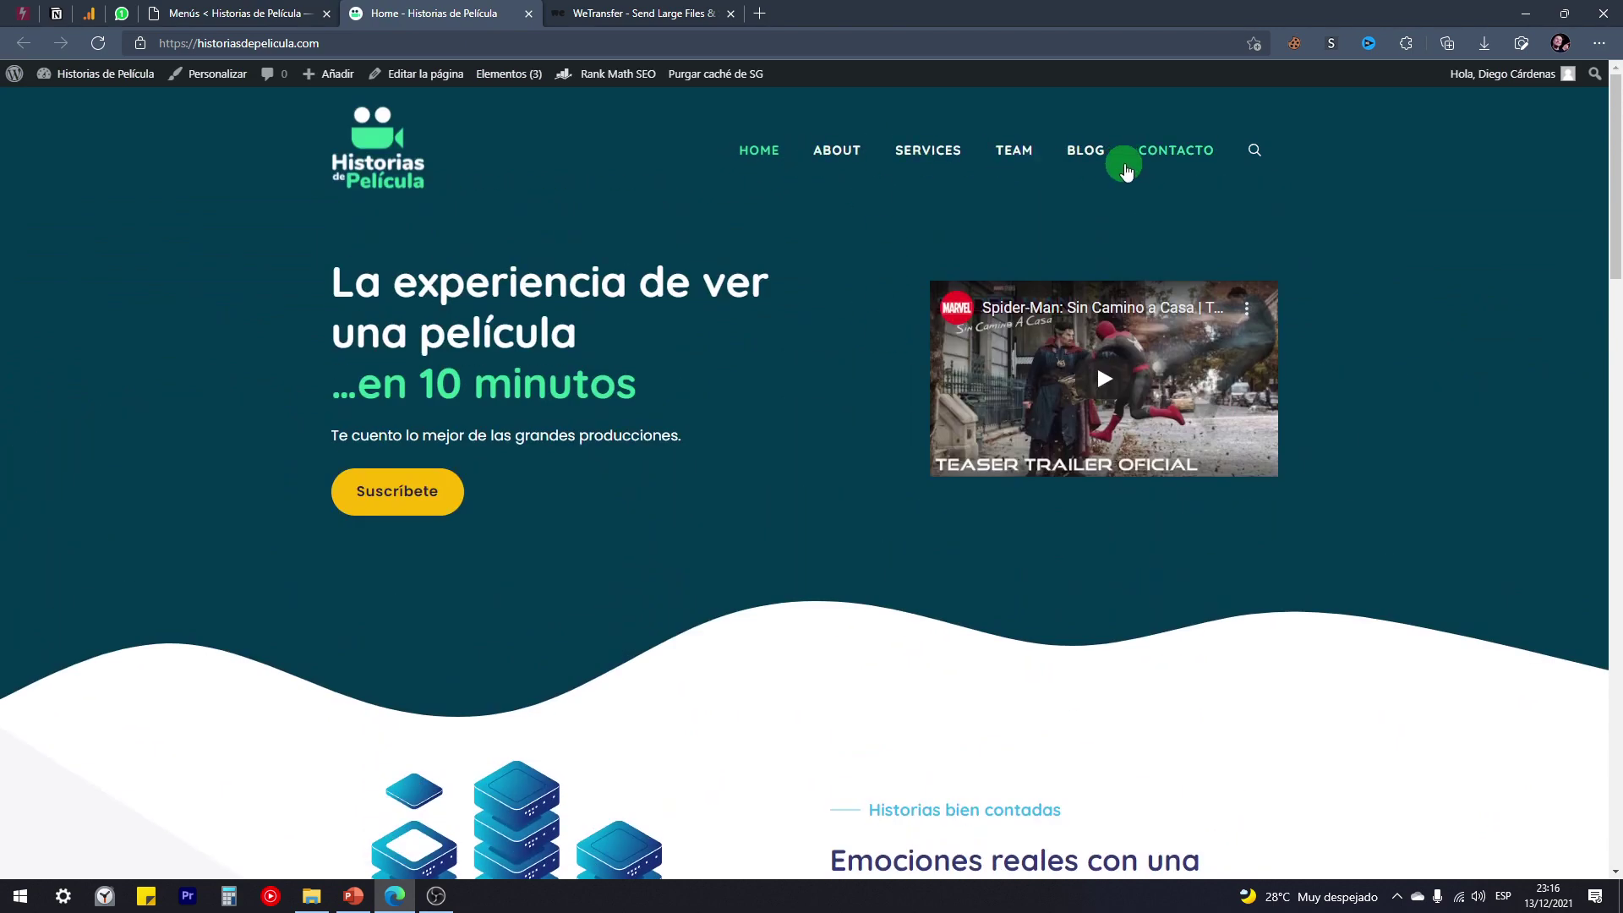
Step: Load the menu named Main Menu for editing on the Menús page
left_click(246, 14)
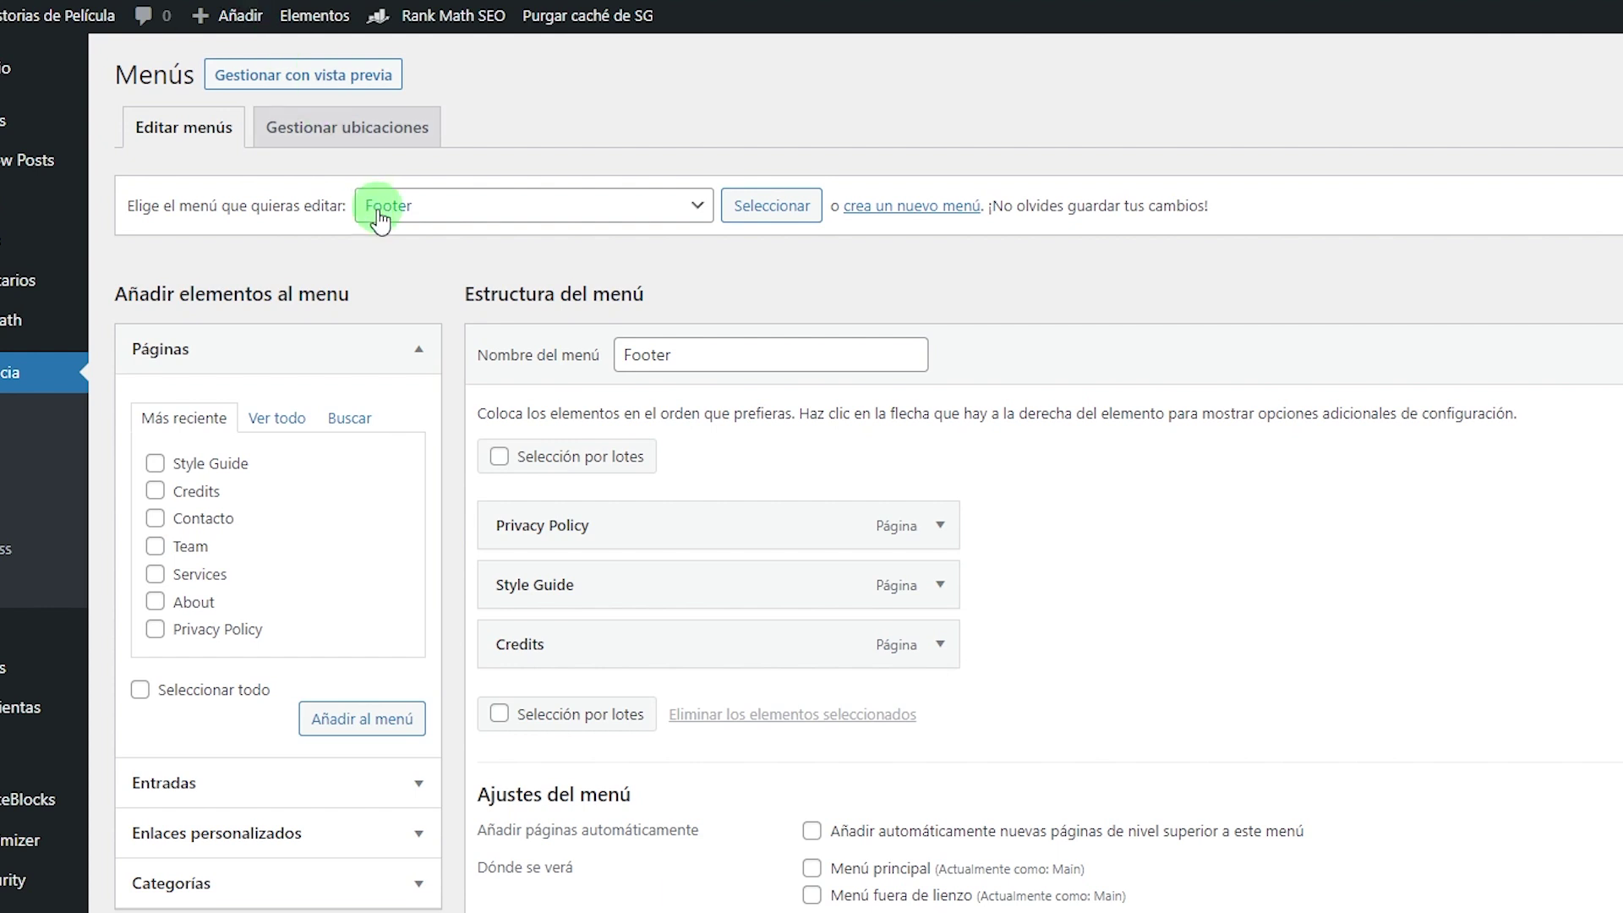
left_click(690, 213)
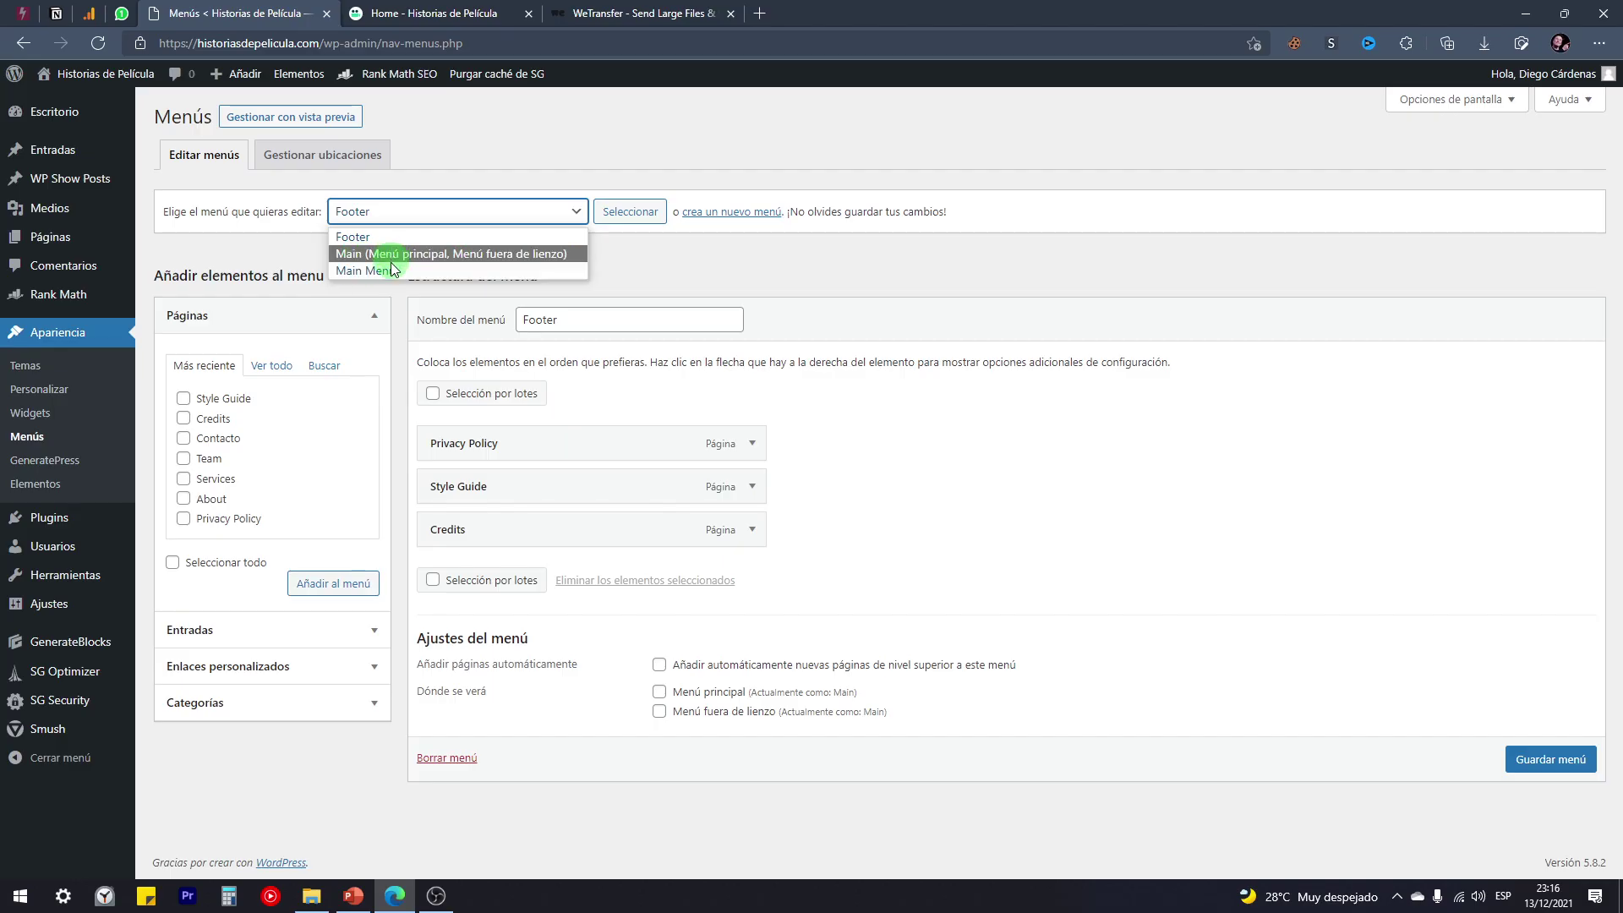
left_click(389, 272)
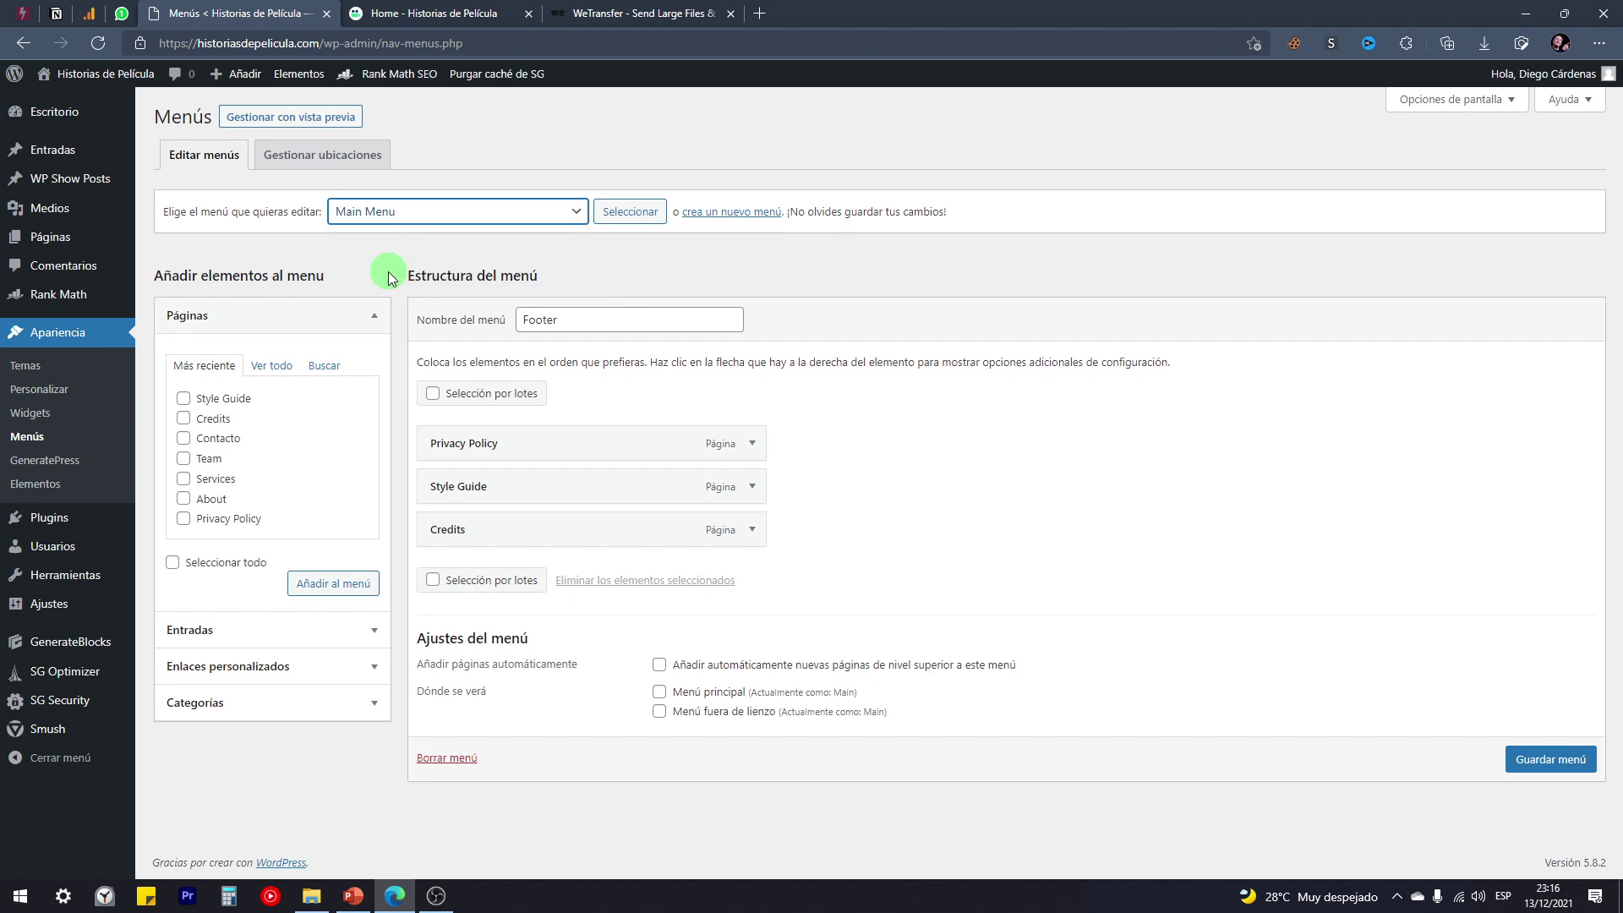
left_click(625, 212)
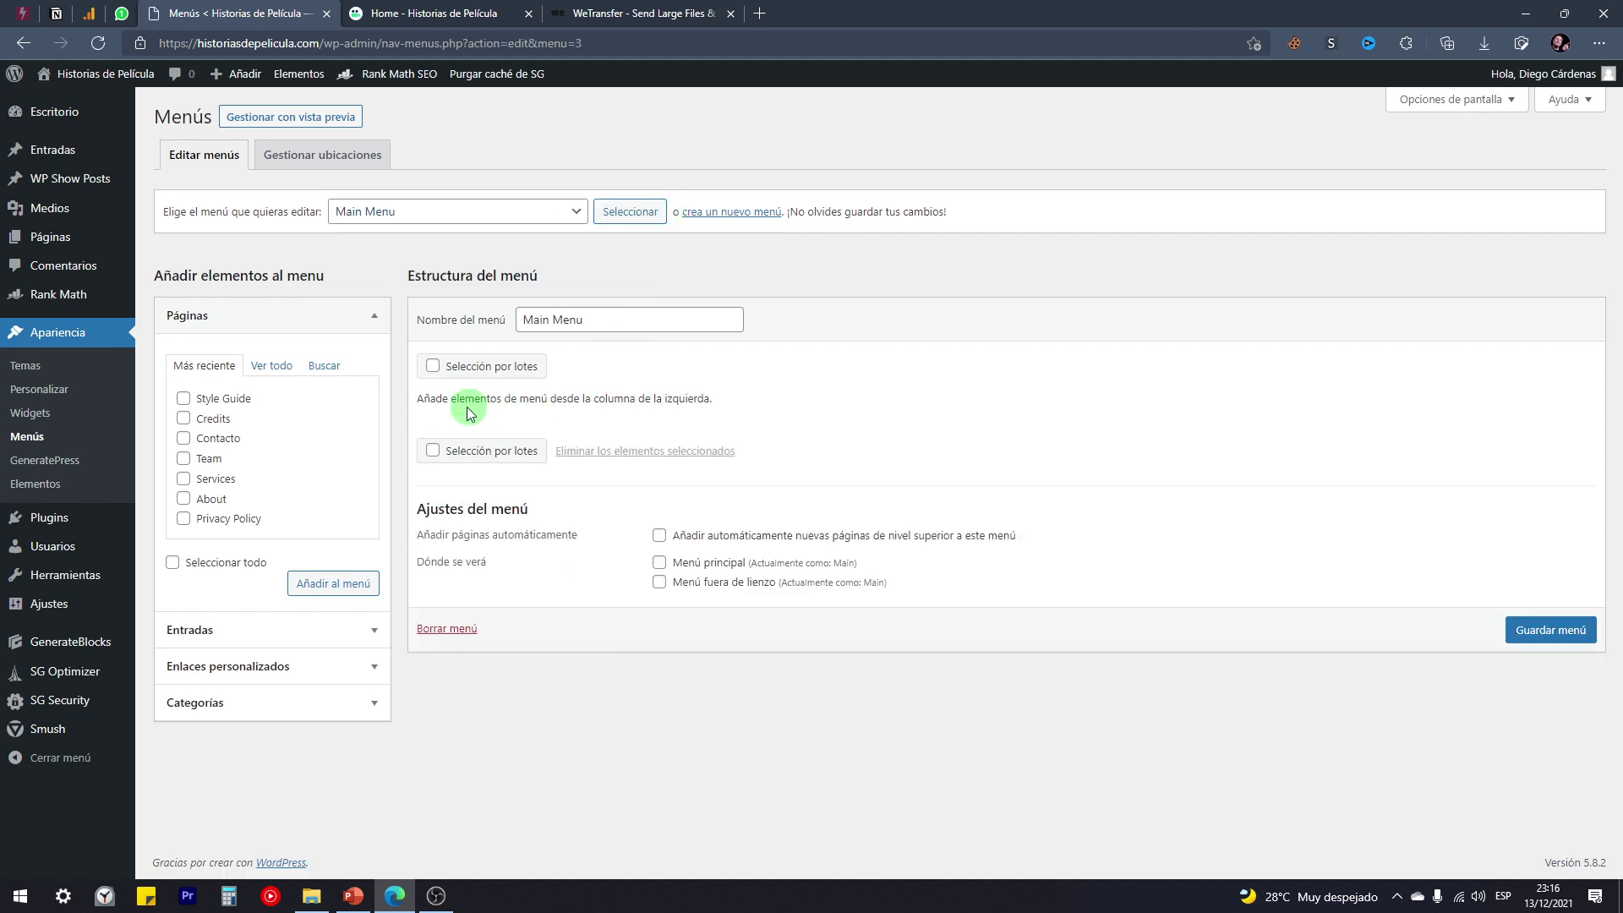
Step: Load the Main menu (Menú principal, Menú fuera de lienzo) for editing
left_click(395, 212)
left_click(369, 256)
left_click(625, 214)
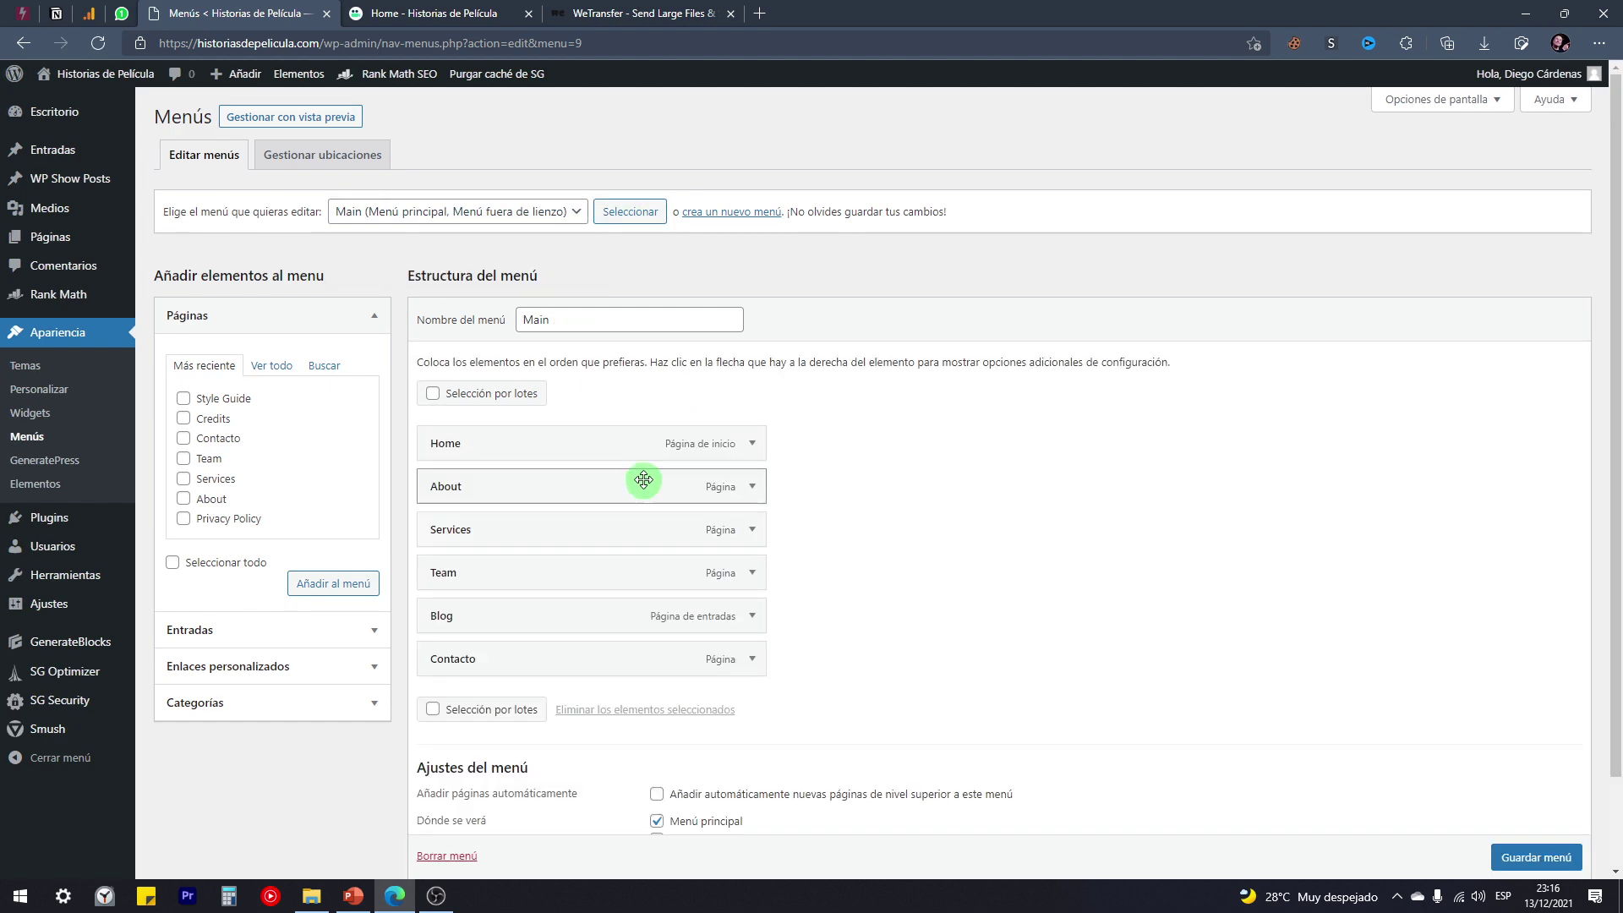
Step: Compare the Main menu's items with the home page's top navigation and check the menu's display locations
left_click(473, 7)
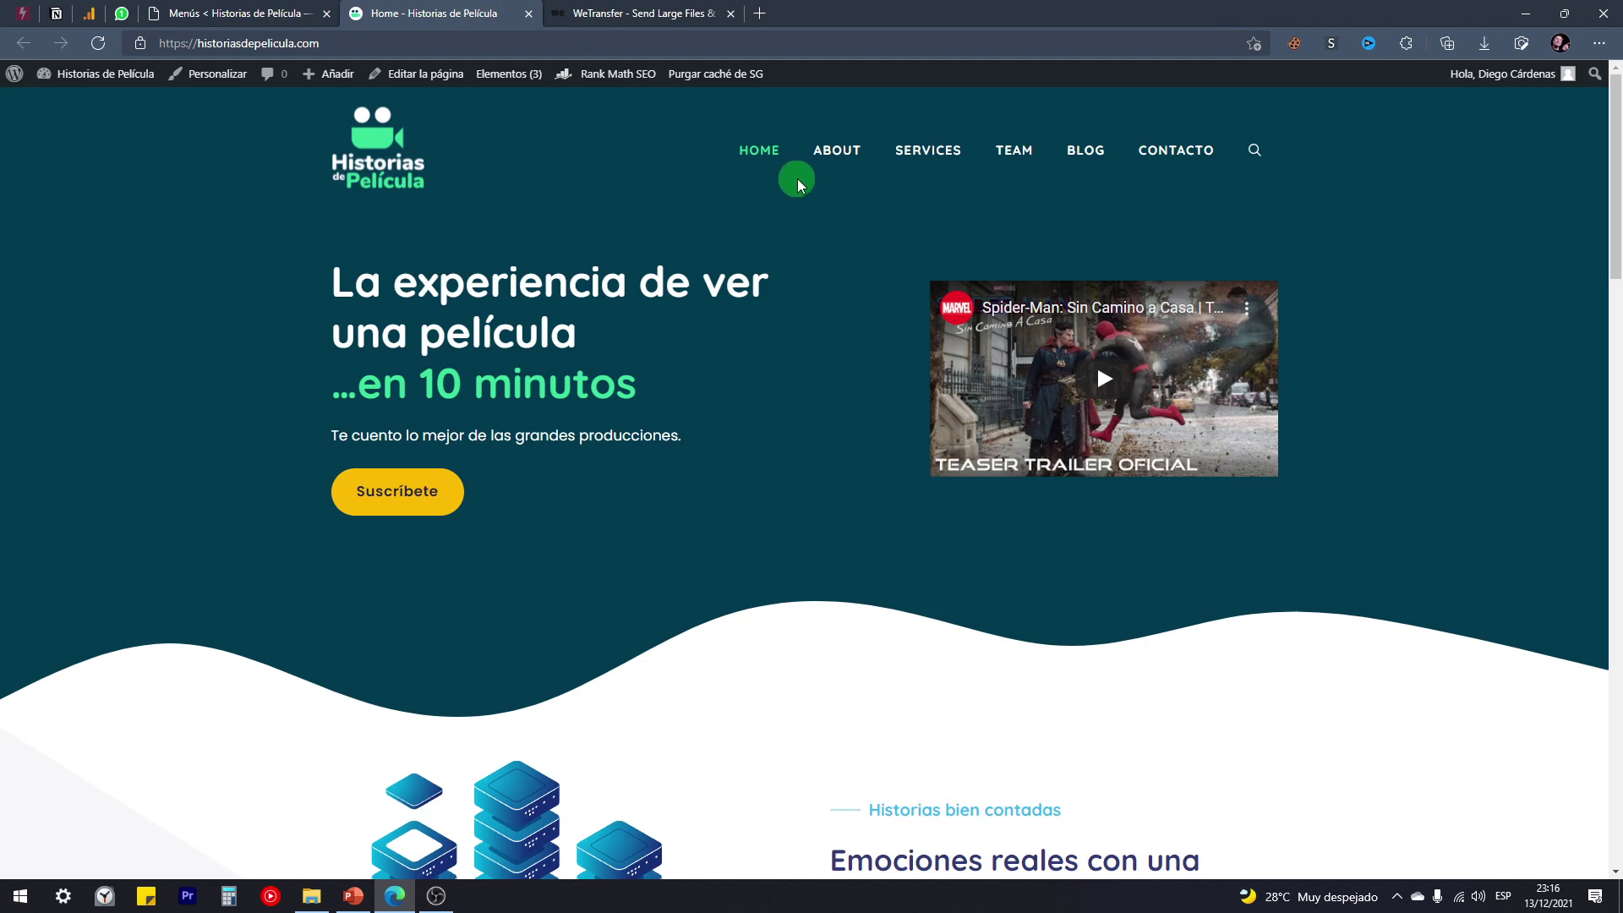
left_click(288, 7)
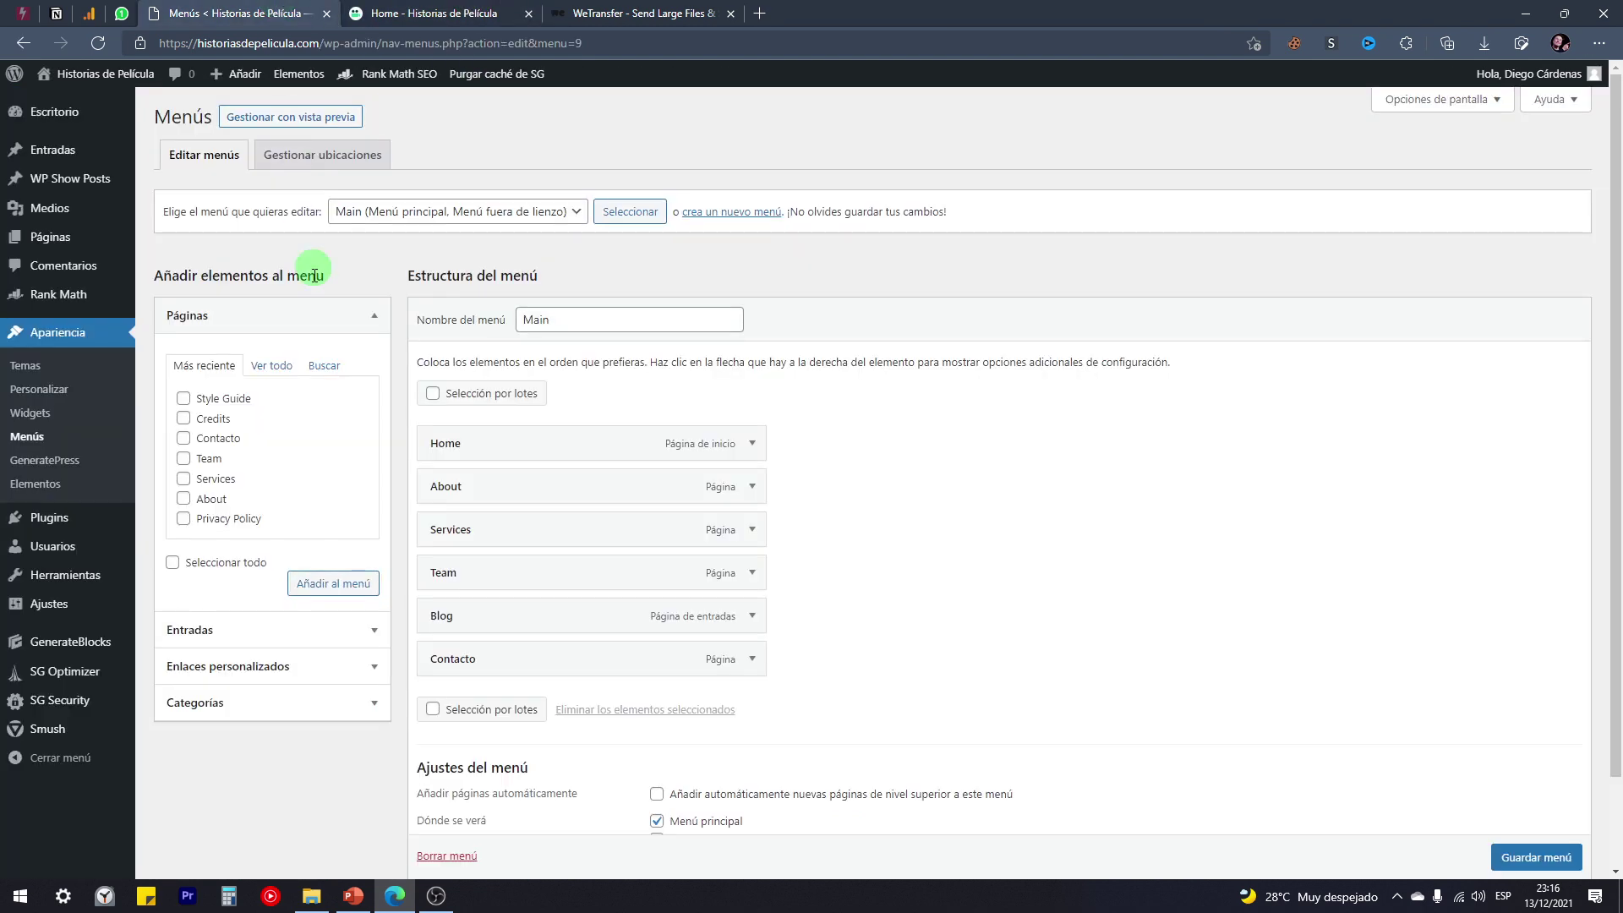
mouse_move(463, 661)
left_mouse_down()
mouse_move(490, 442)
mouse_move(438, 637)
mouse_move(465, 674)
left_mouse_up()
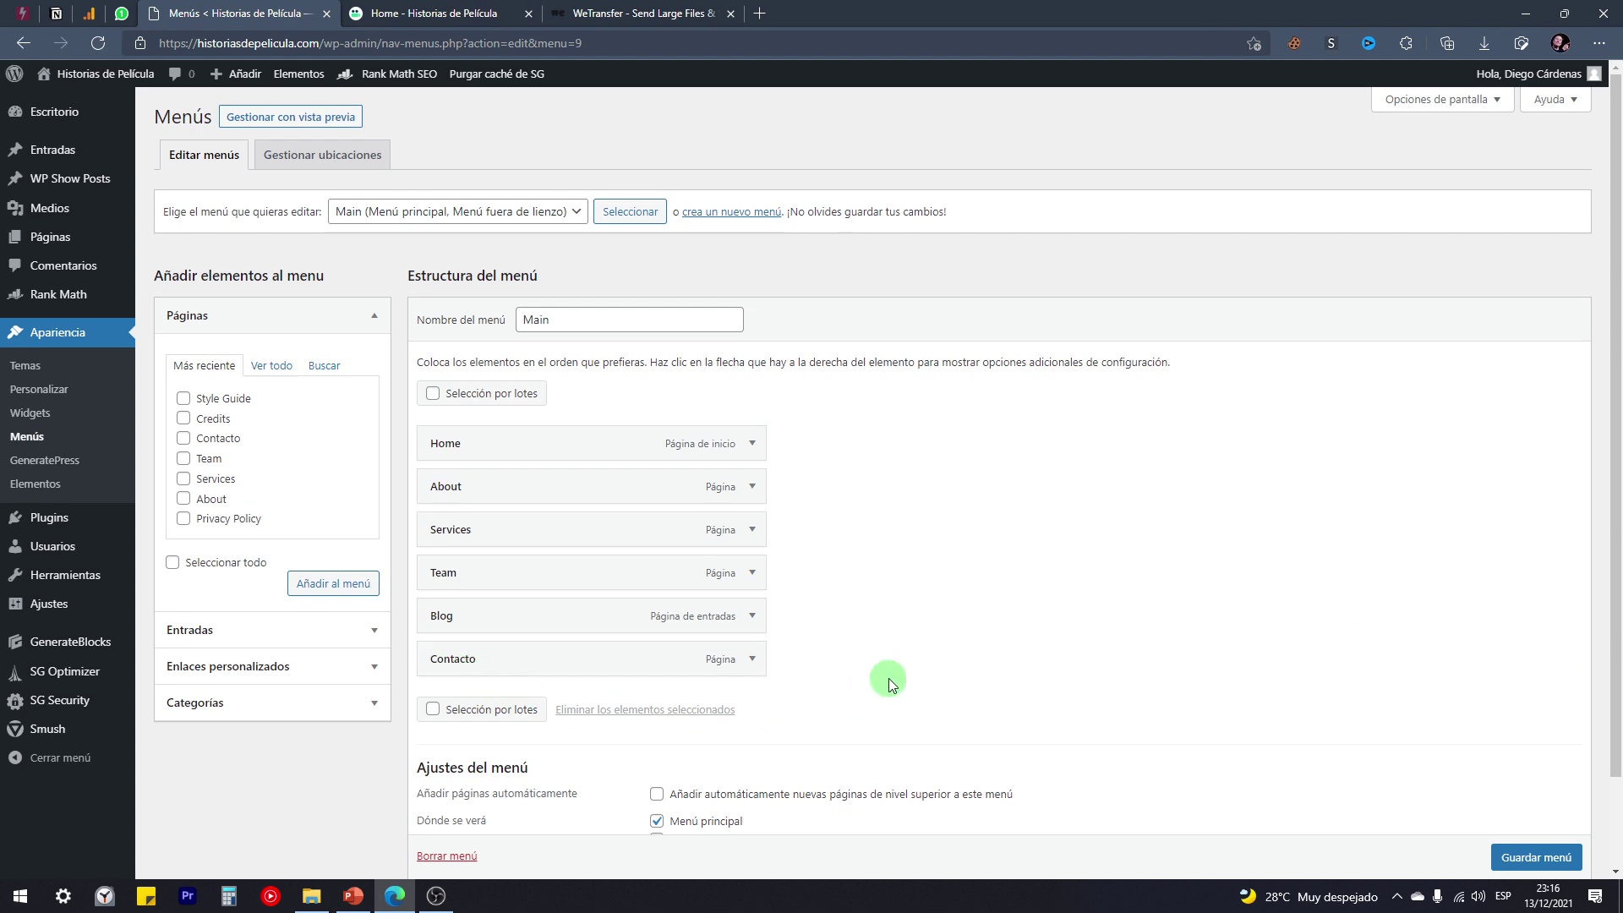
scroll(872, 666, "down", 1)
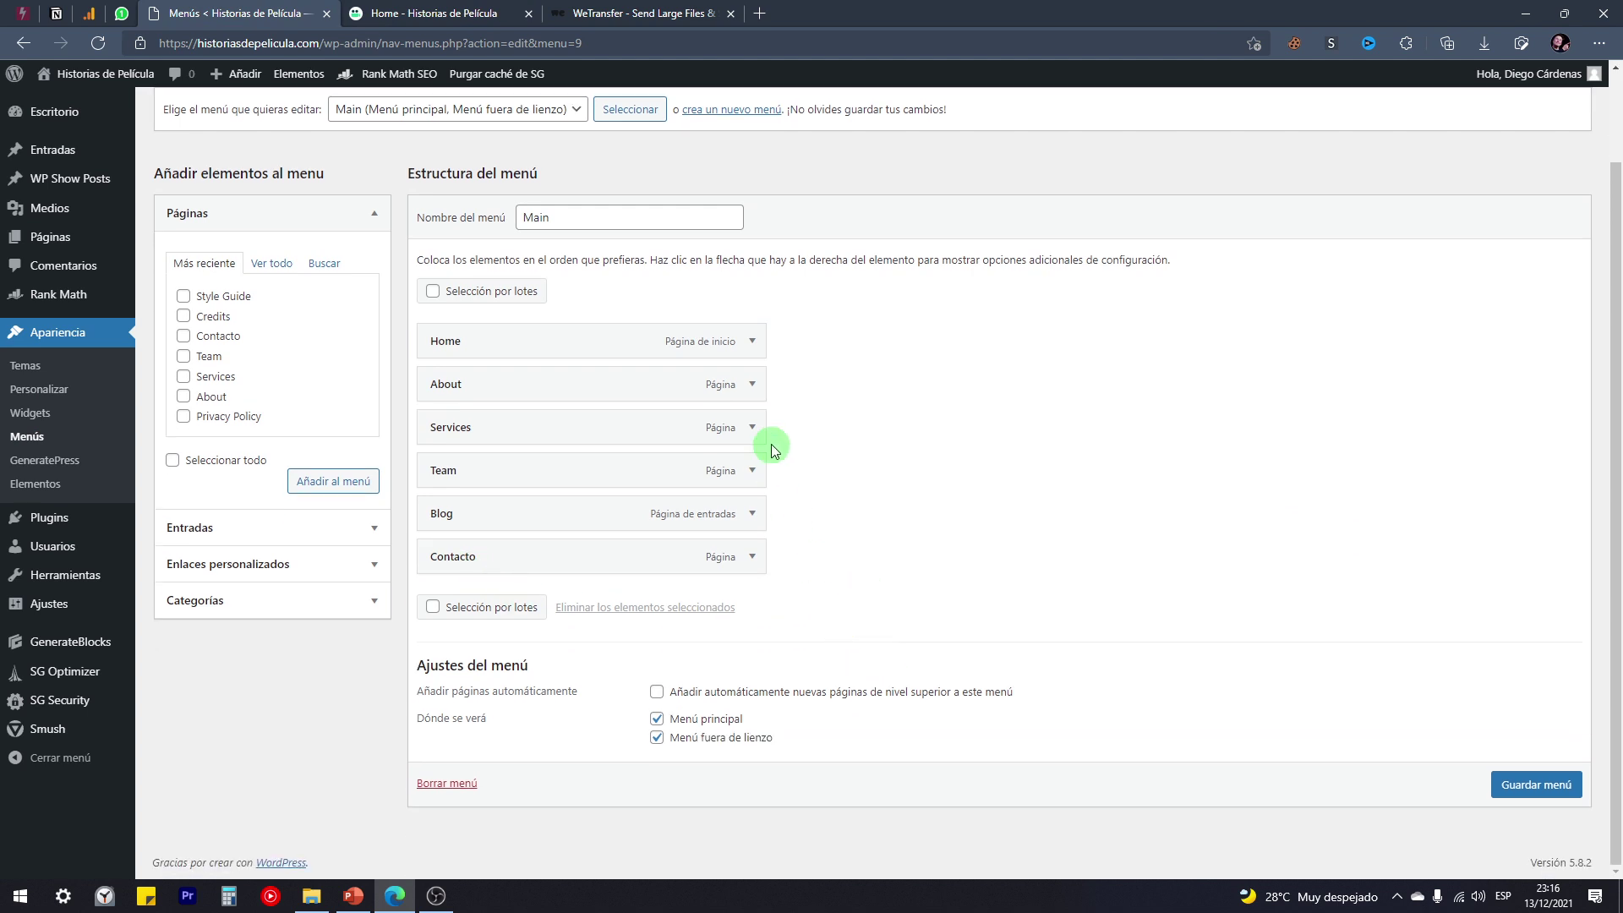
Step: Remove the About and Services items from the Main menu
left_click(753, 386)
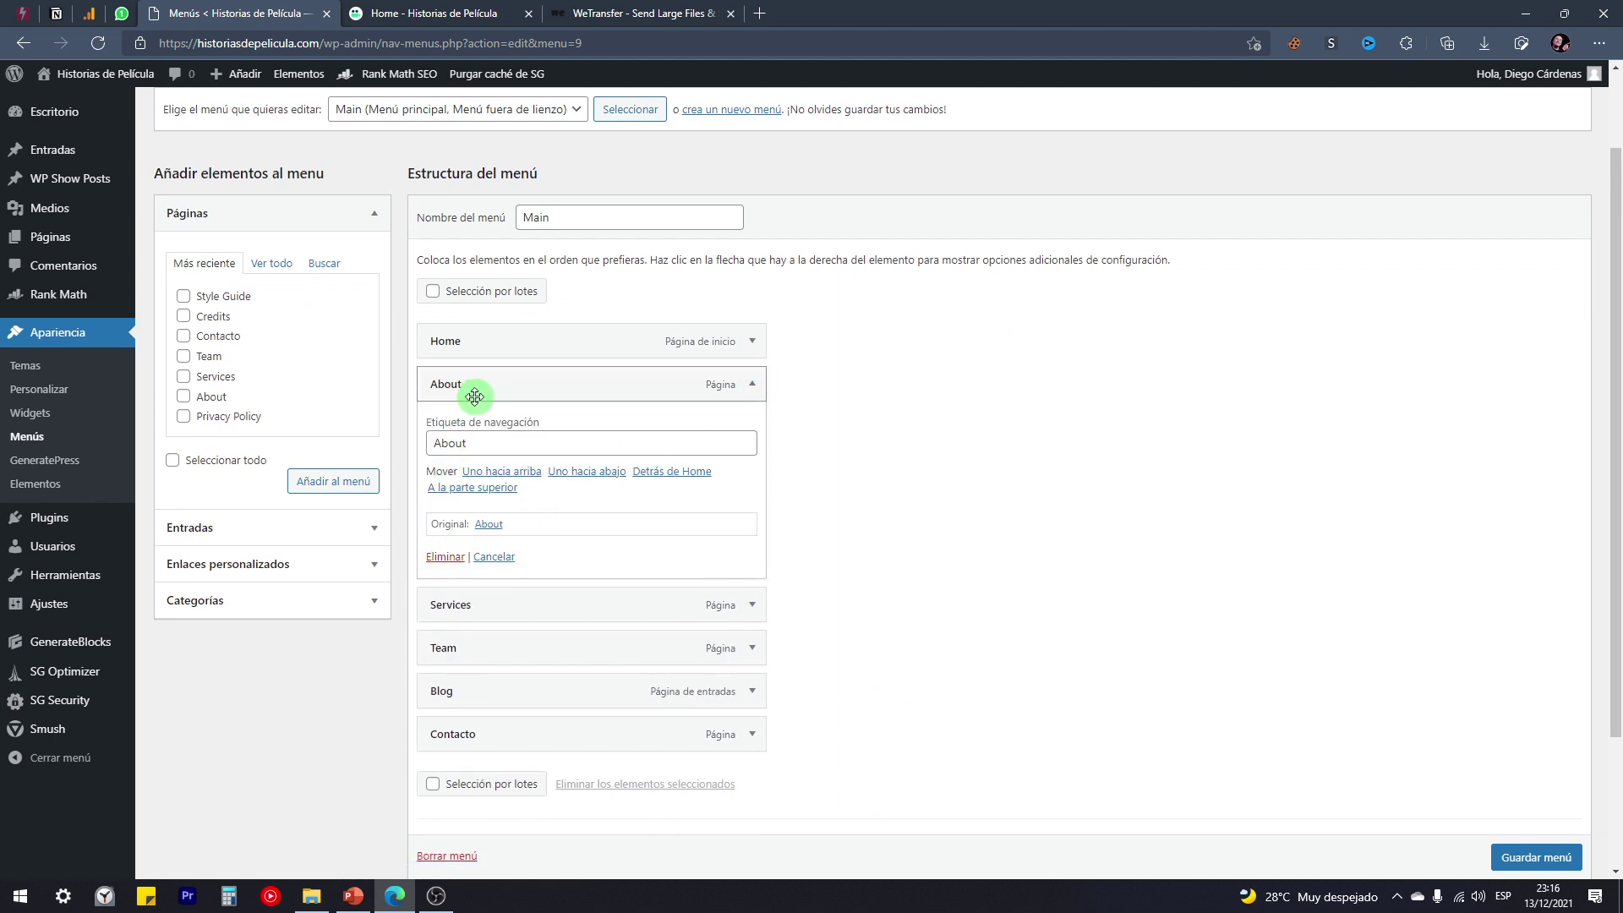
left_click(443, 556)
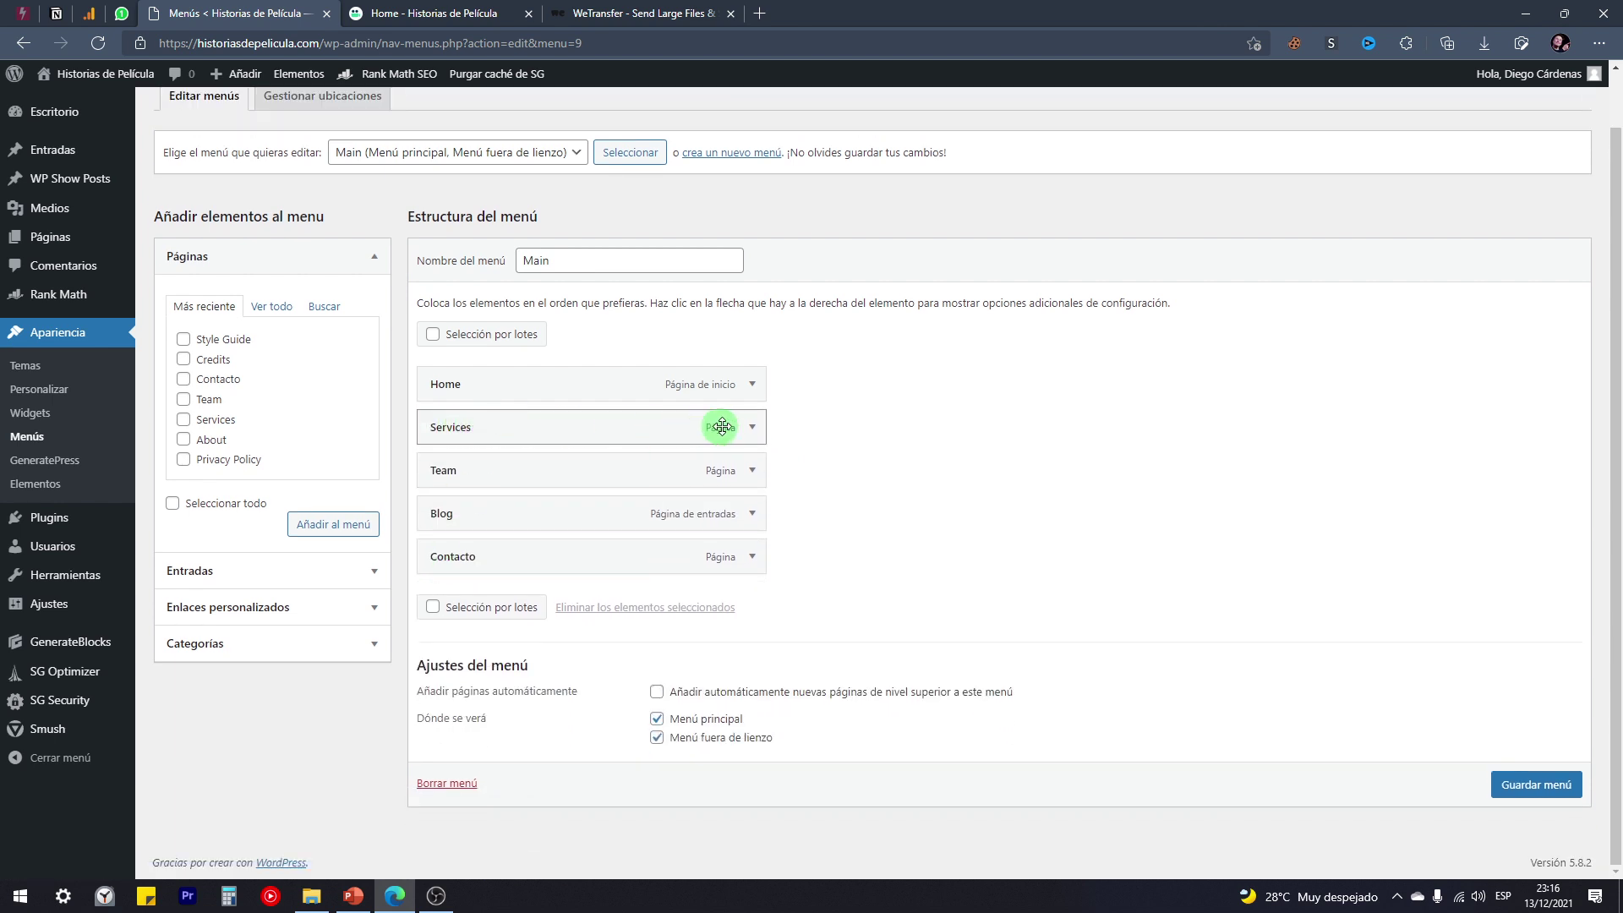
left_click(751, 426)
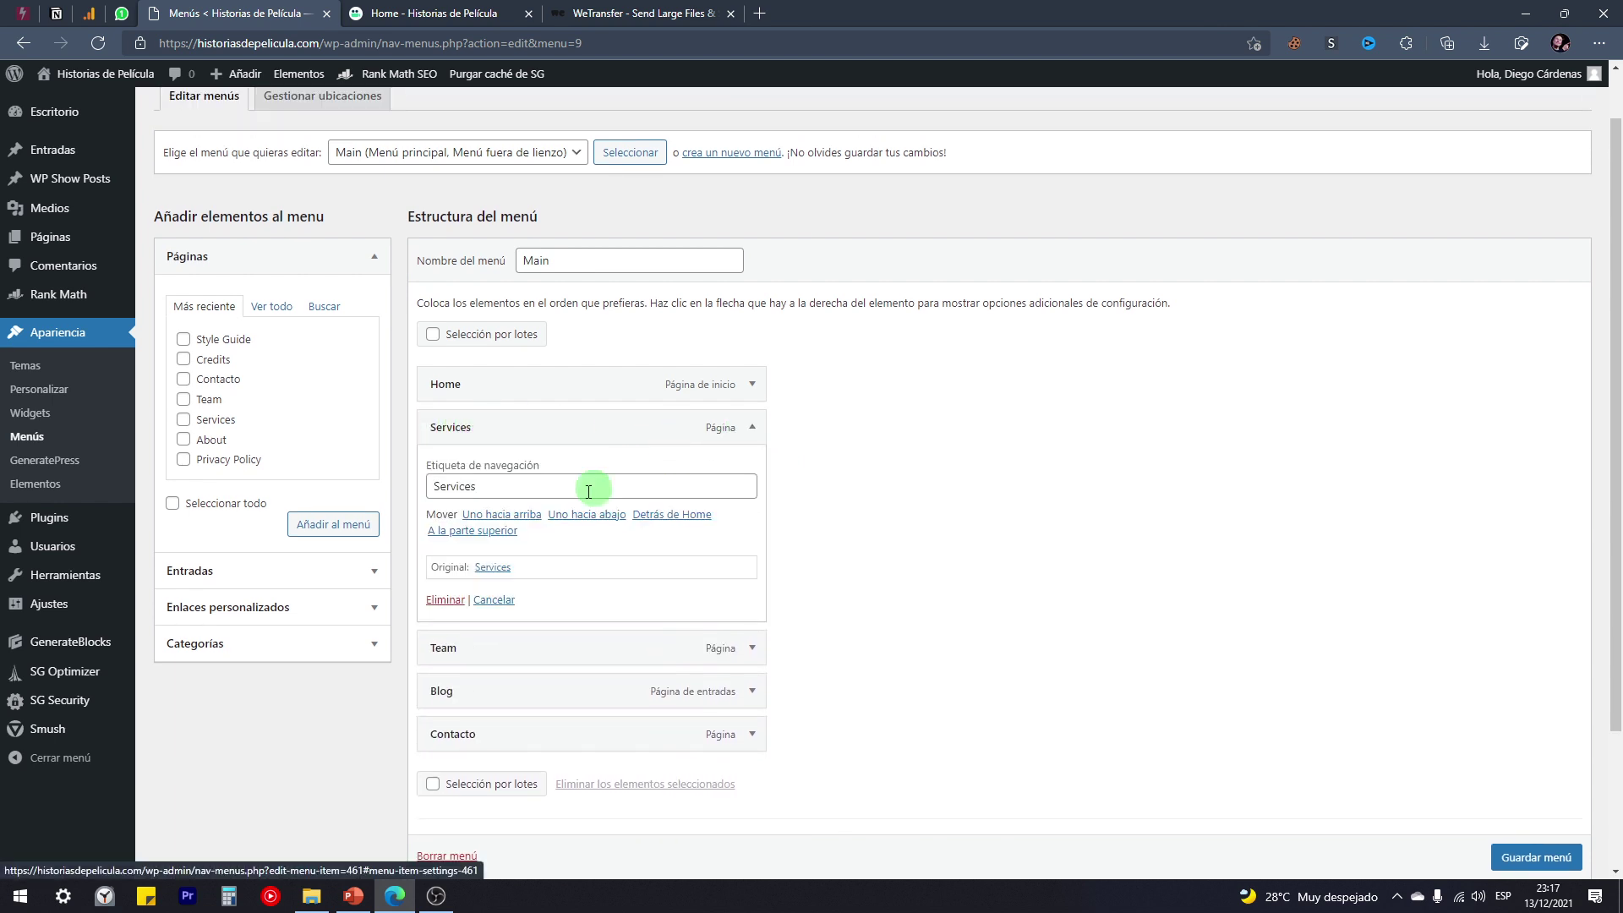
left_click(446, 600)
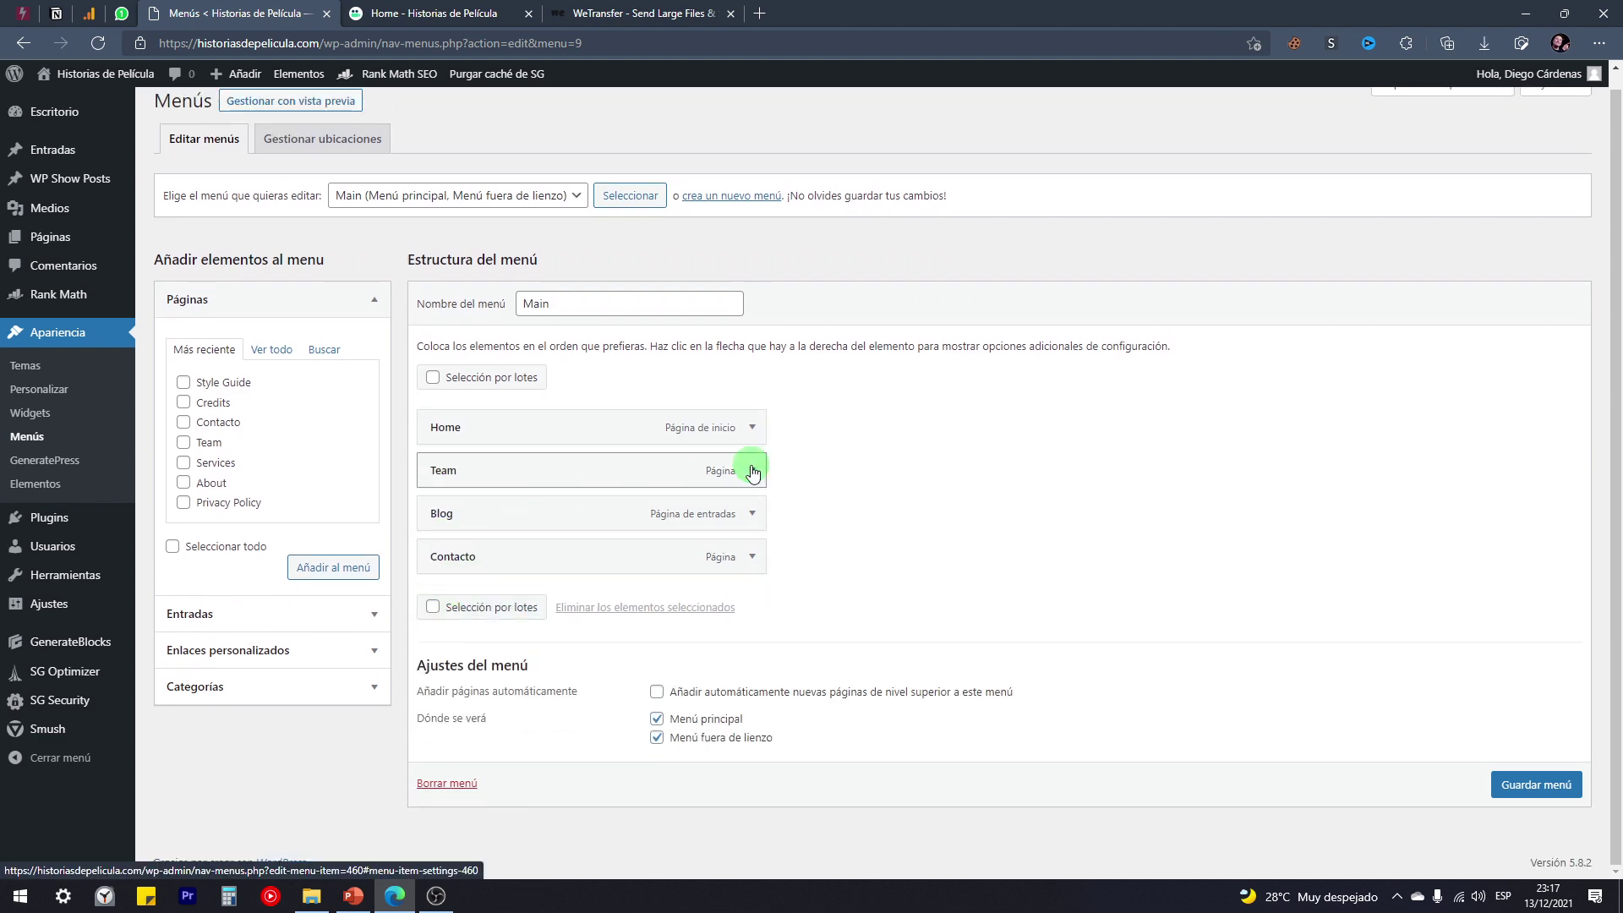
Step: Open the Services page from the home page's navigation in a new tab and examine its content, then return to the menu editor
left_click(419, 13)
right_click(939, 157)
left_click(972, 162)
left_click(640, 13)
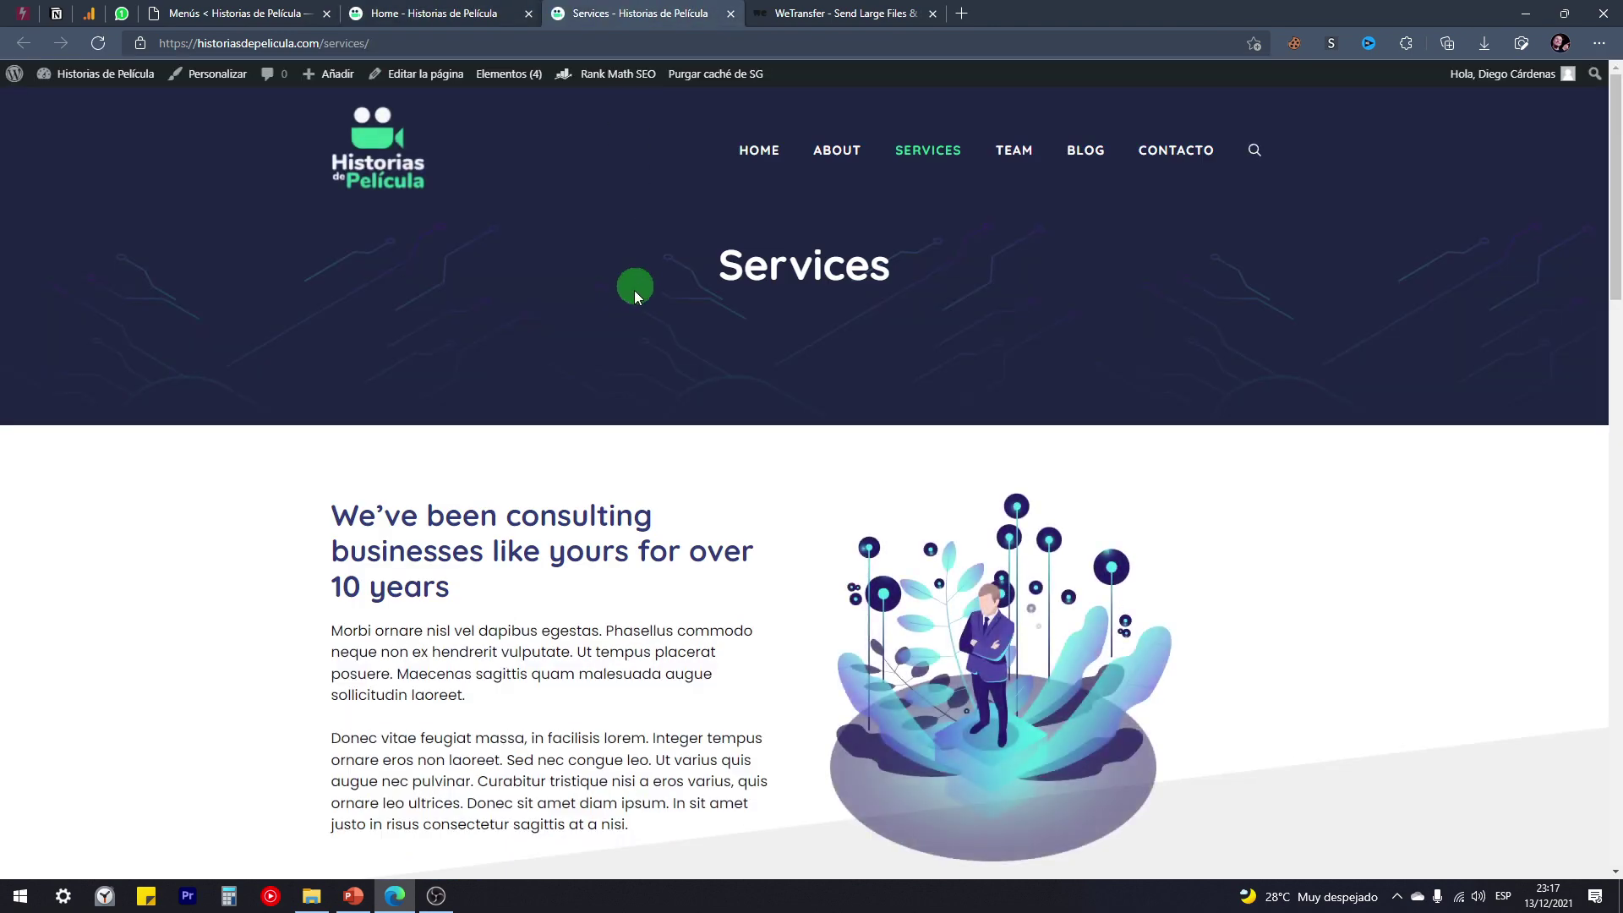
scroll(616, 518, "down", 4)
scroll(634, 511, "up", 4)
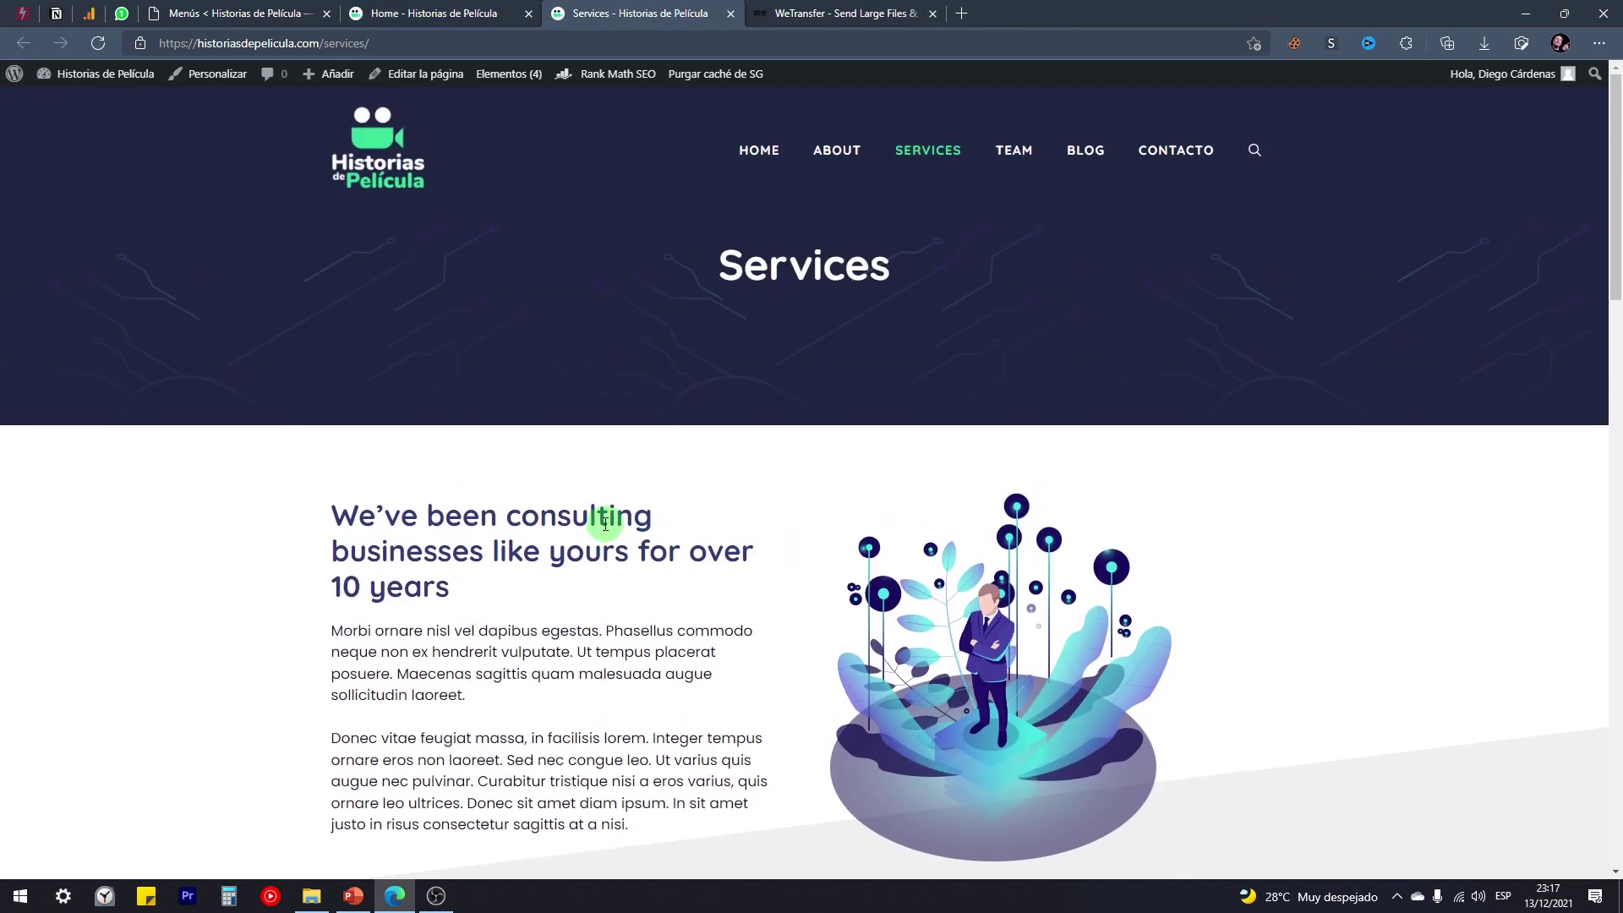
scroll(605, 524, "down", 12)
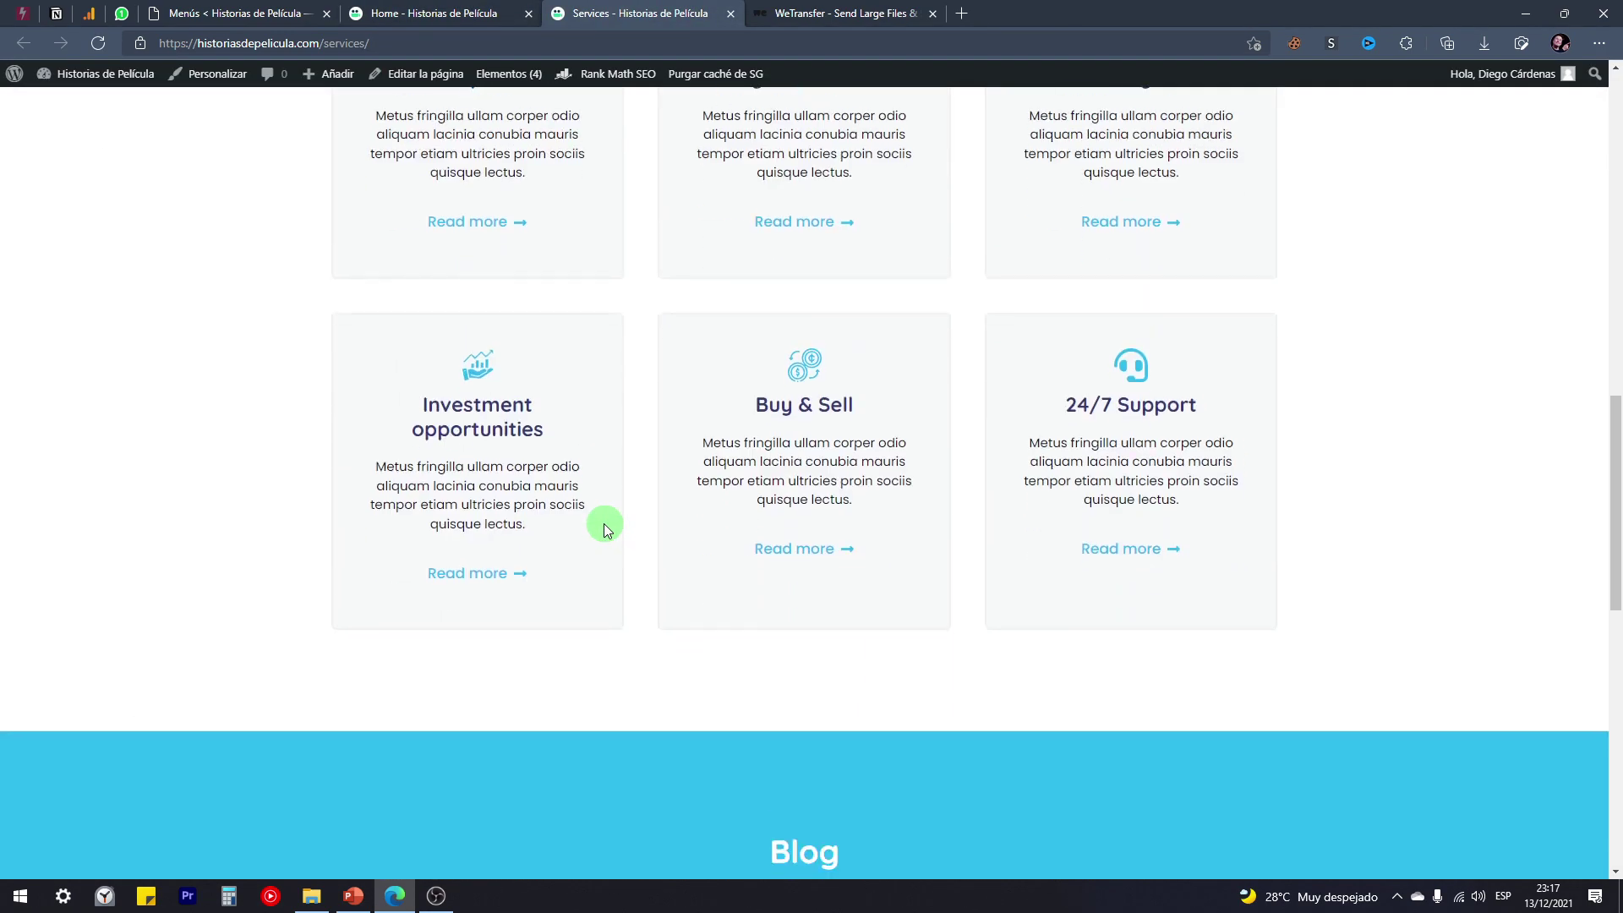
scroll(605, 528, "up", 12)
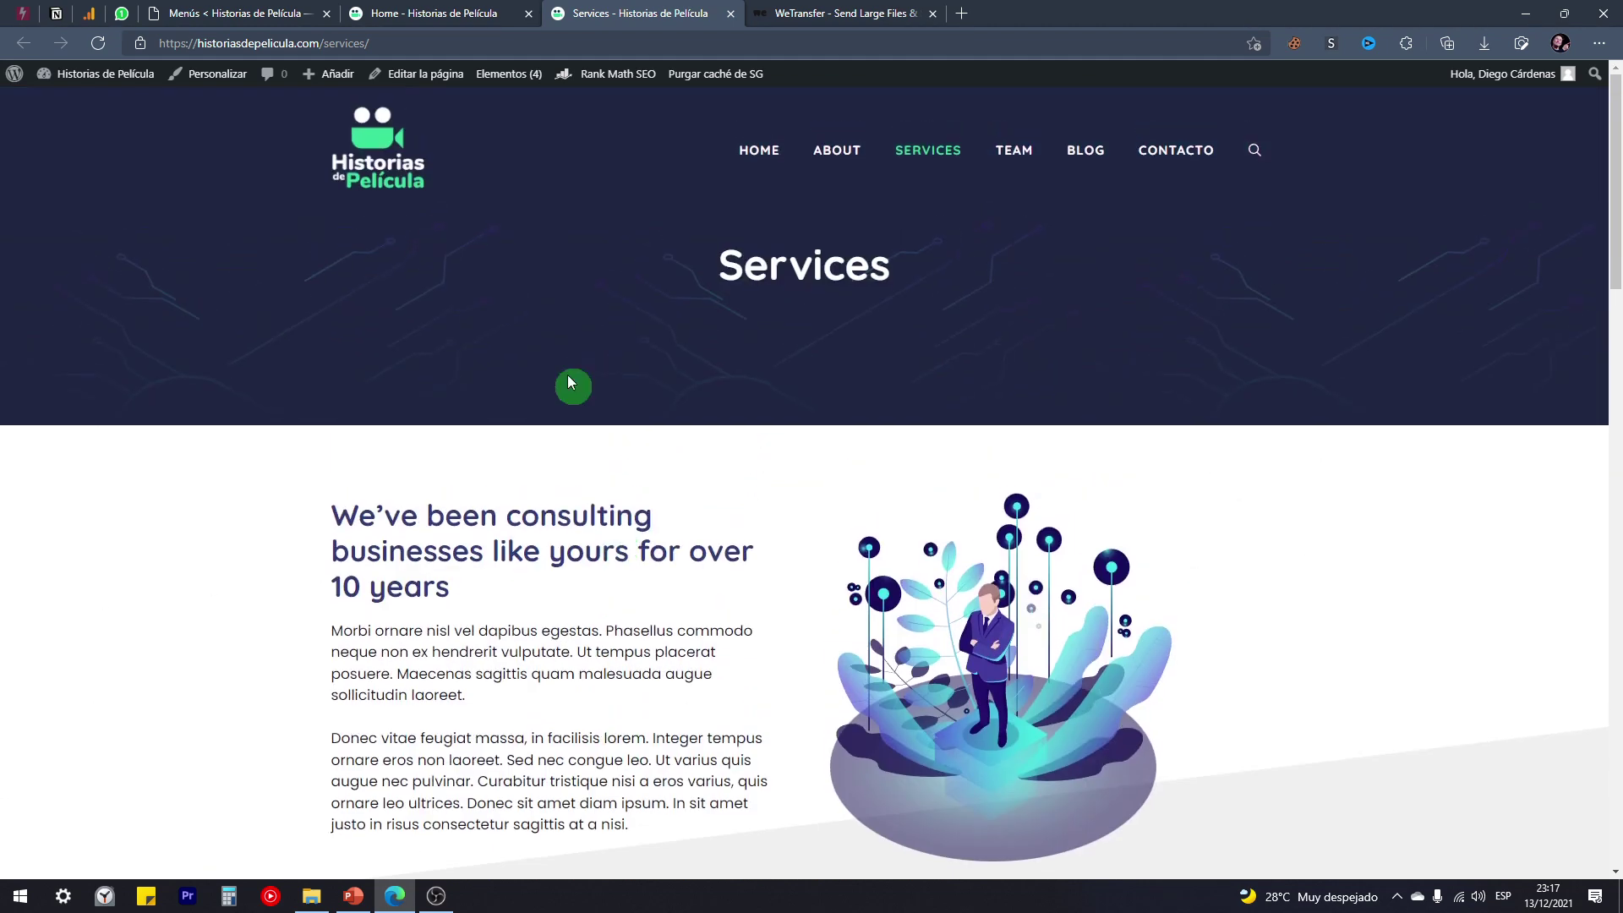
left_click(224, 7)
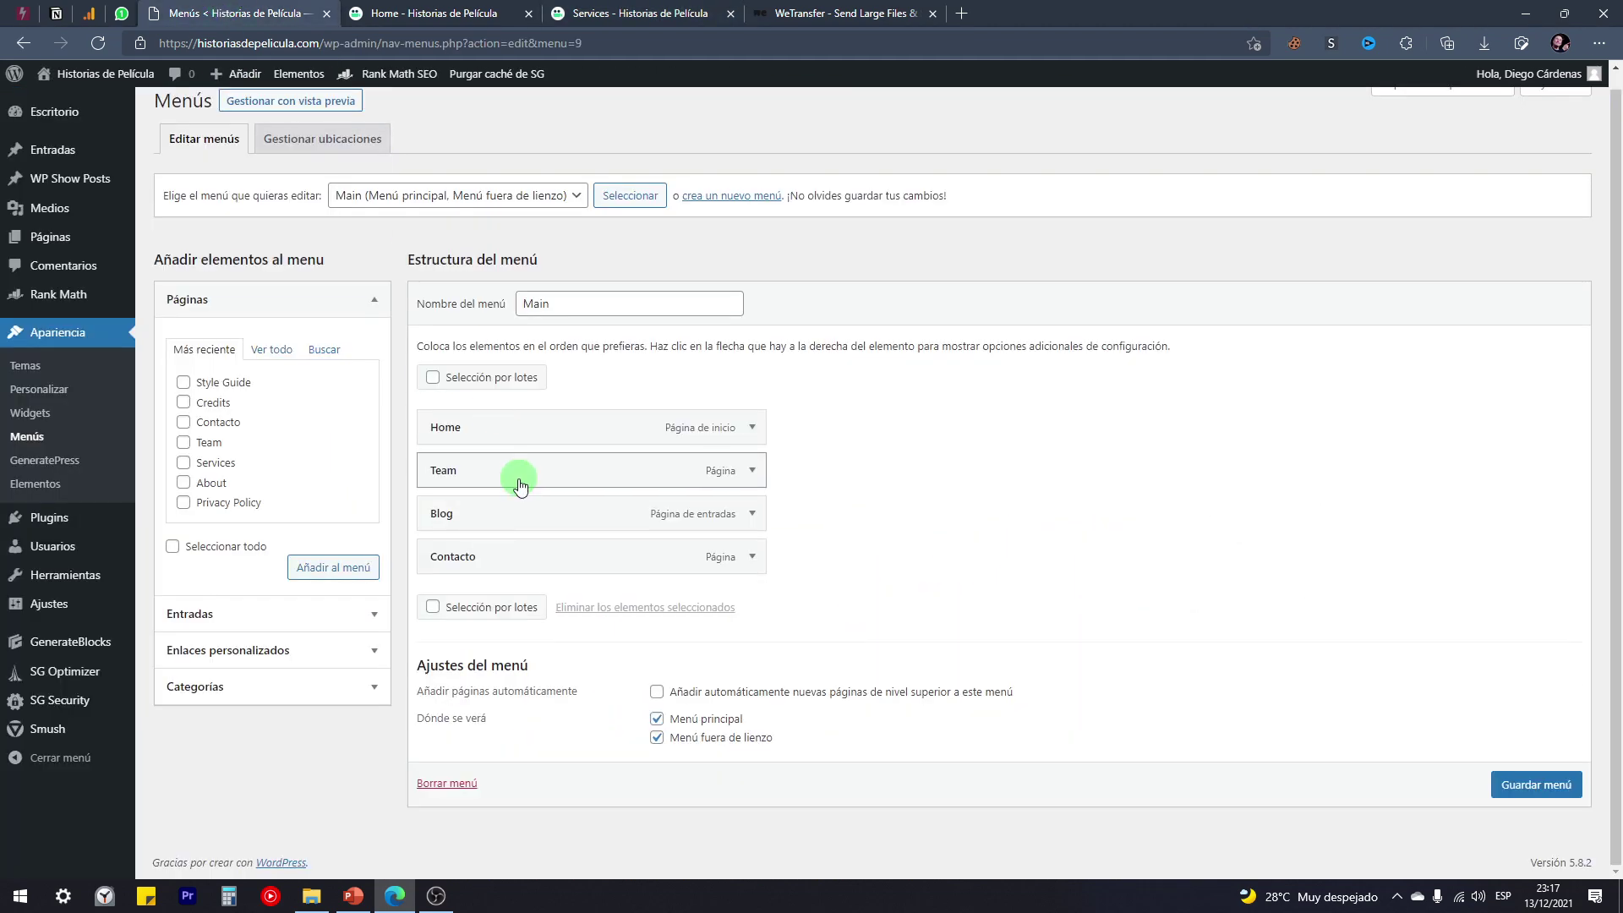
Step: Remove the Team item from the Main menu
left_click(425, 10)
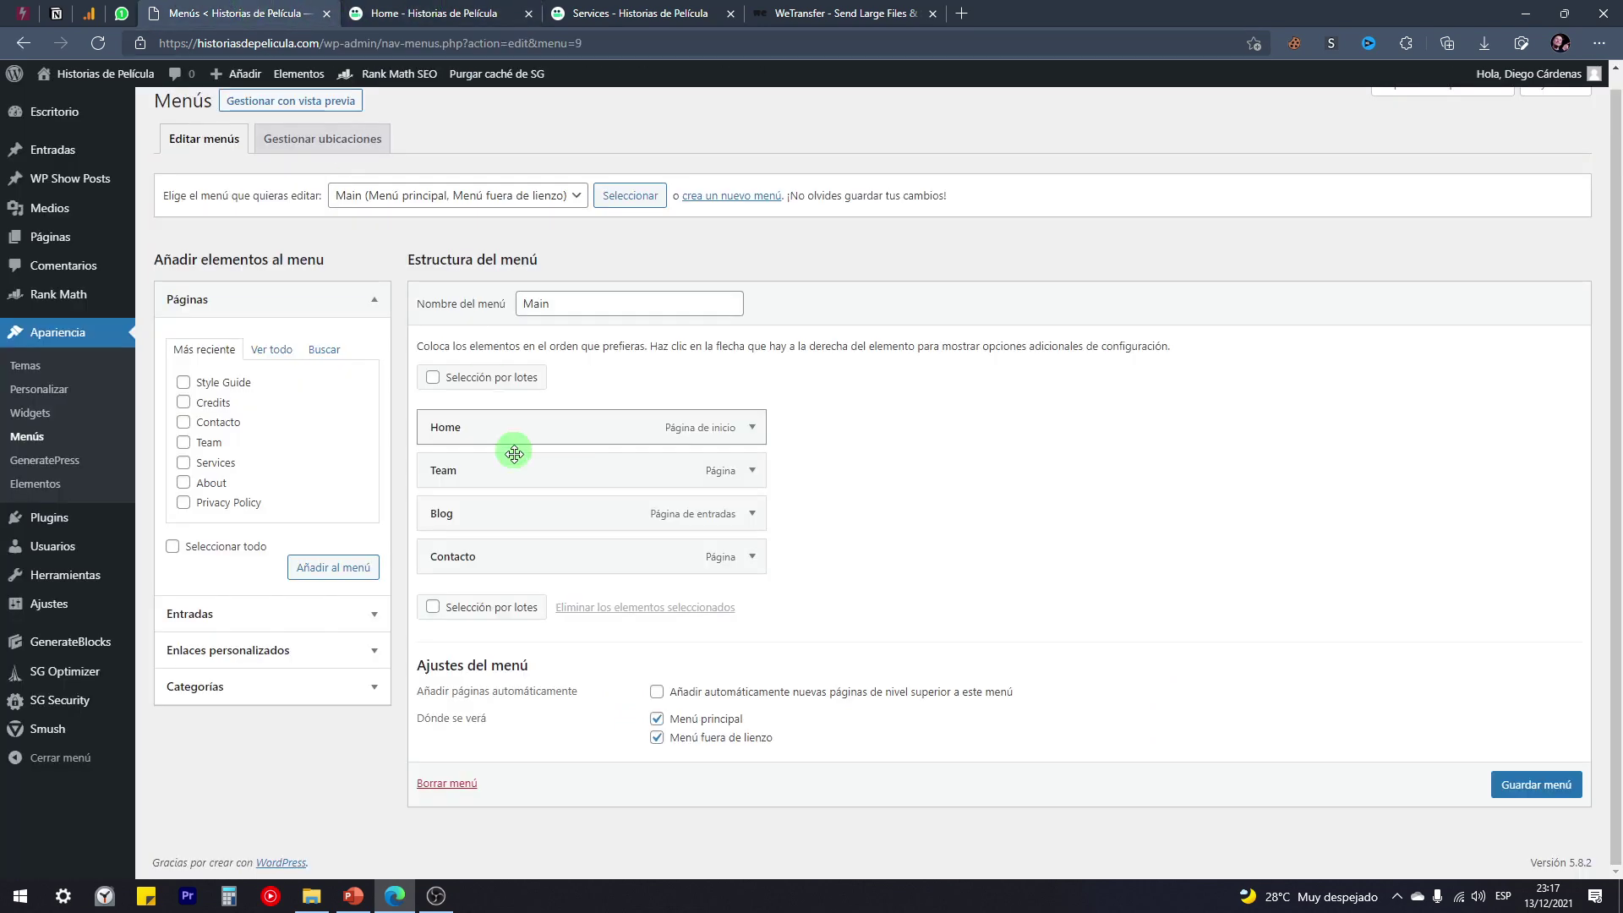
left_click(752, 471)
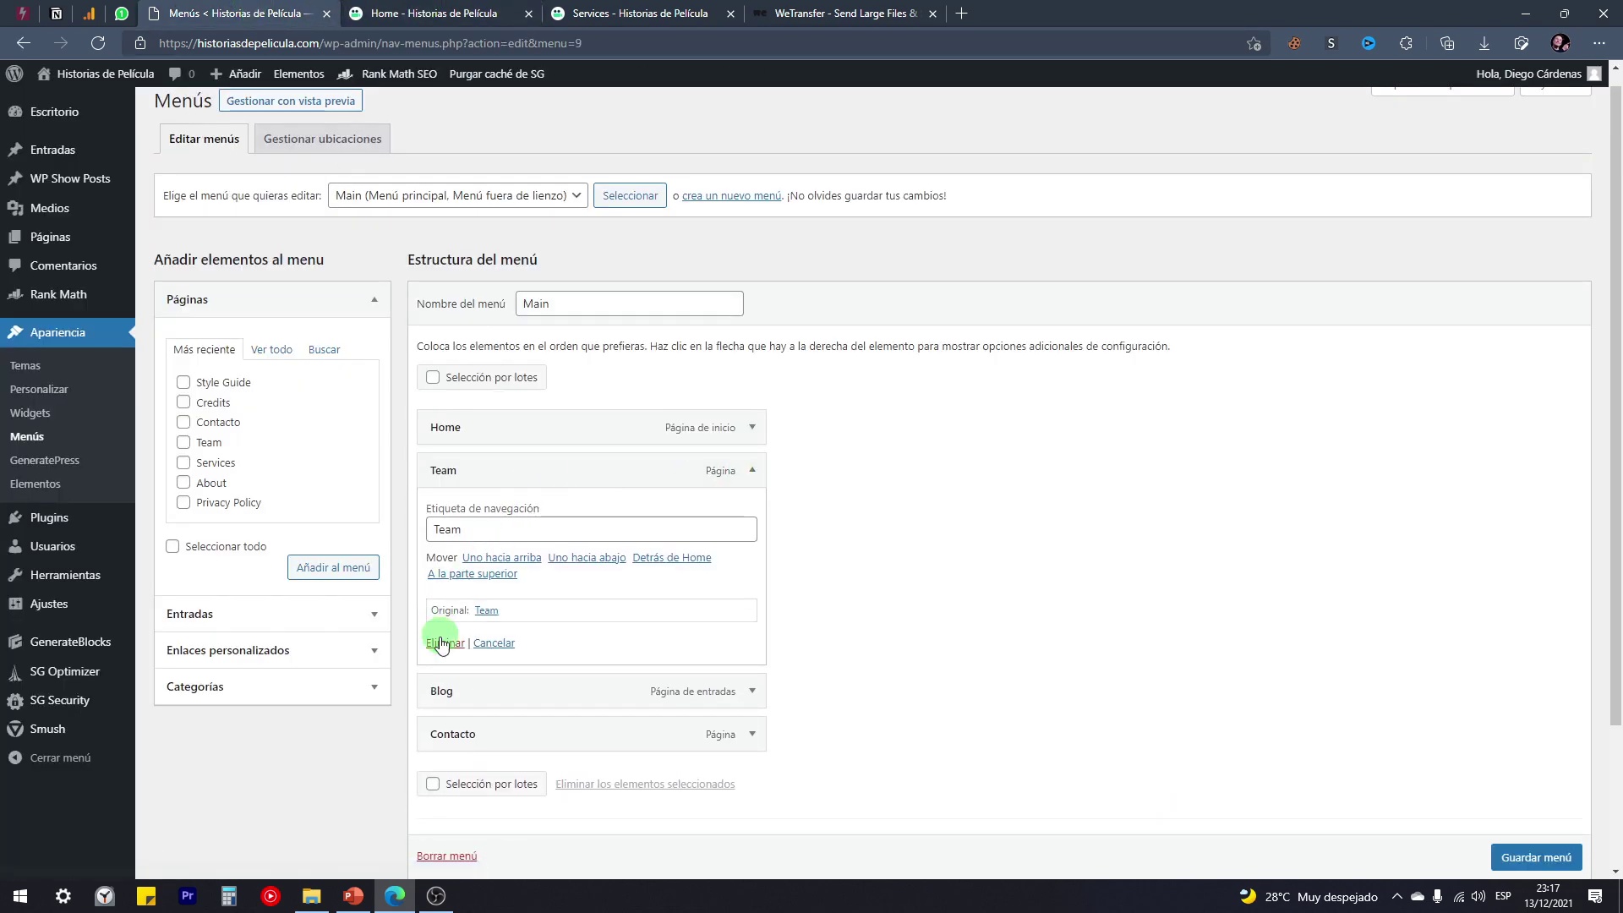
left_click(441, 642)
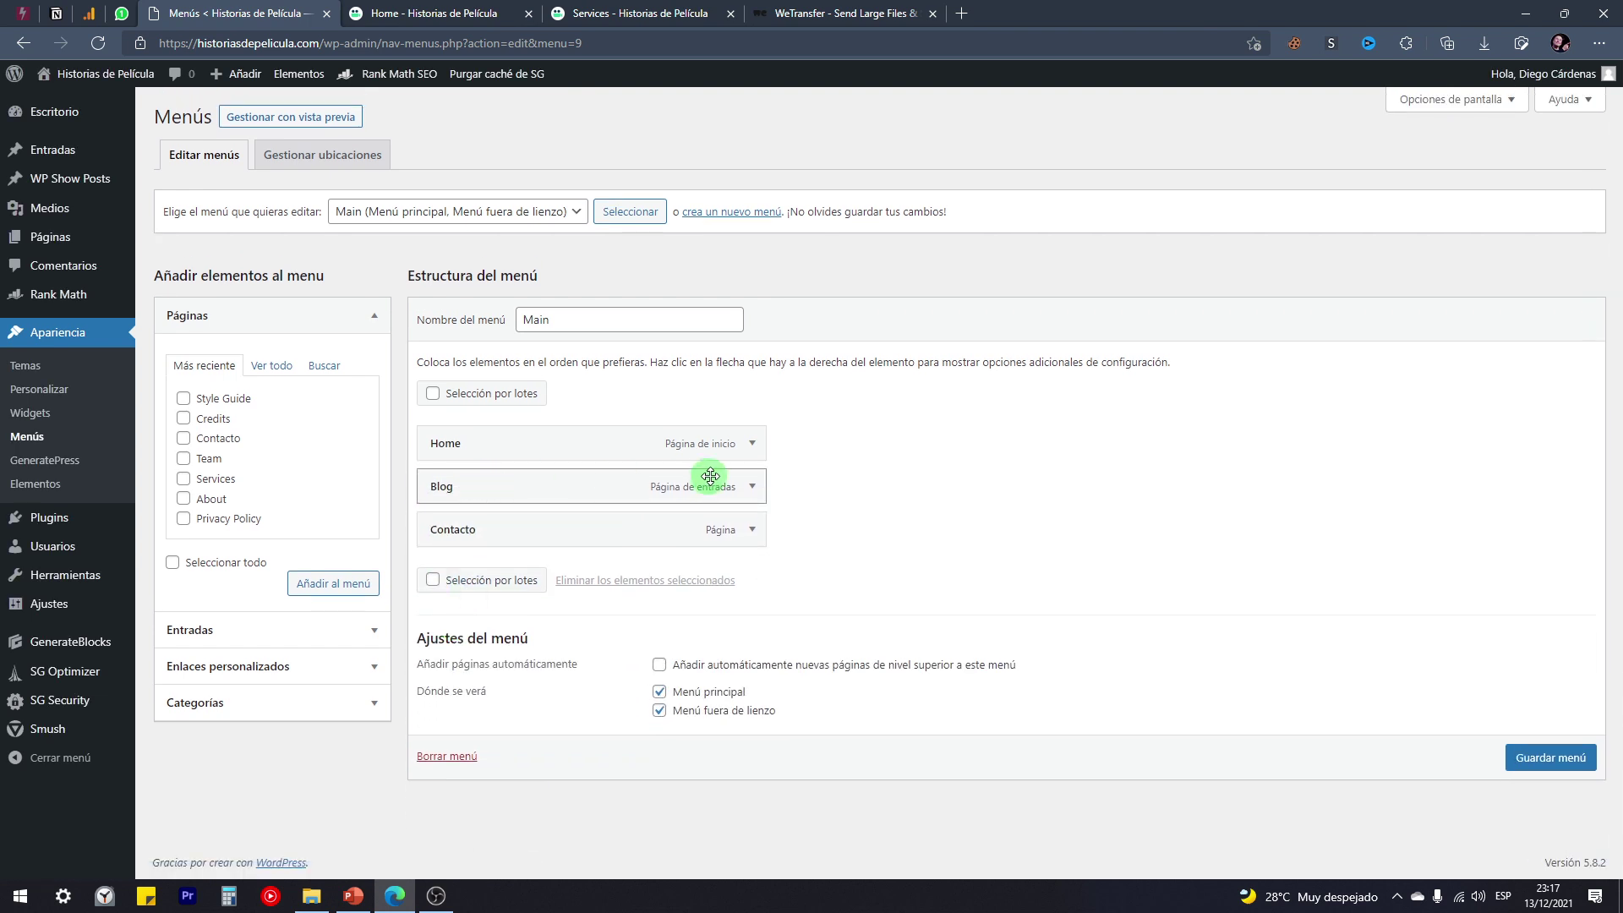
Step: Change the Contacto menu item's navigation label to "Apóyanos" and collapse its settings
left_click(751, 530)
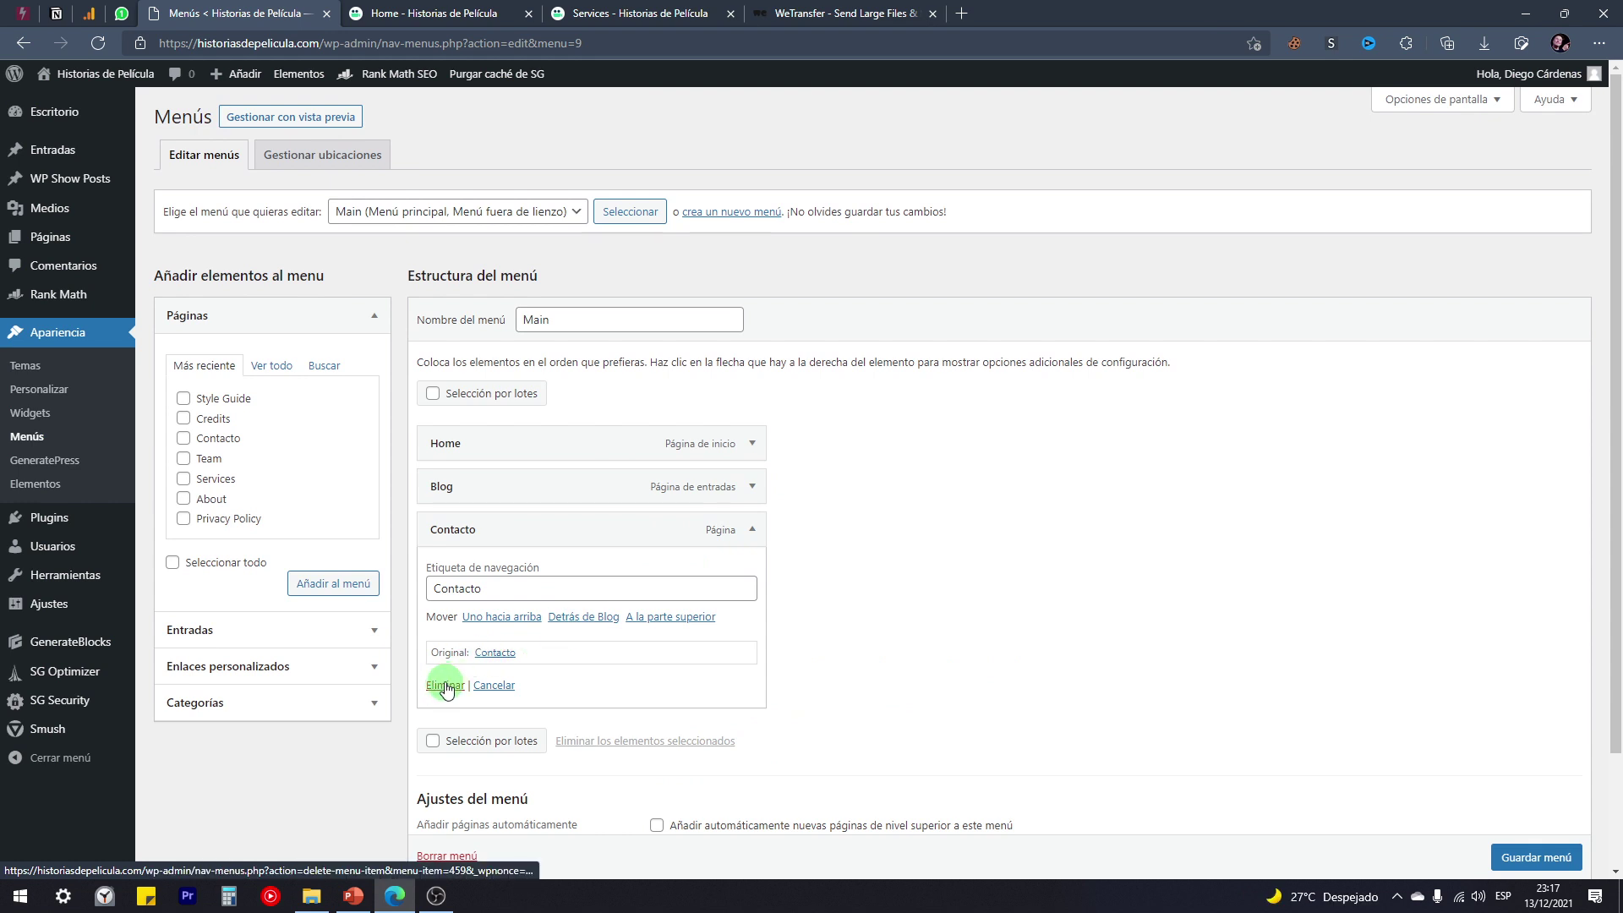
left_click_drag(494, 588, 414, 582)
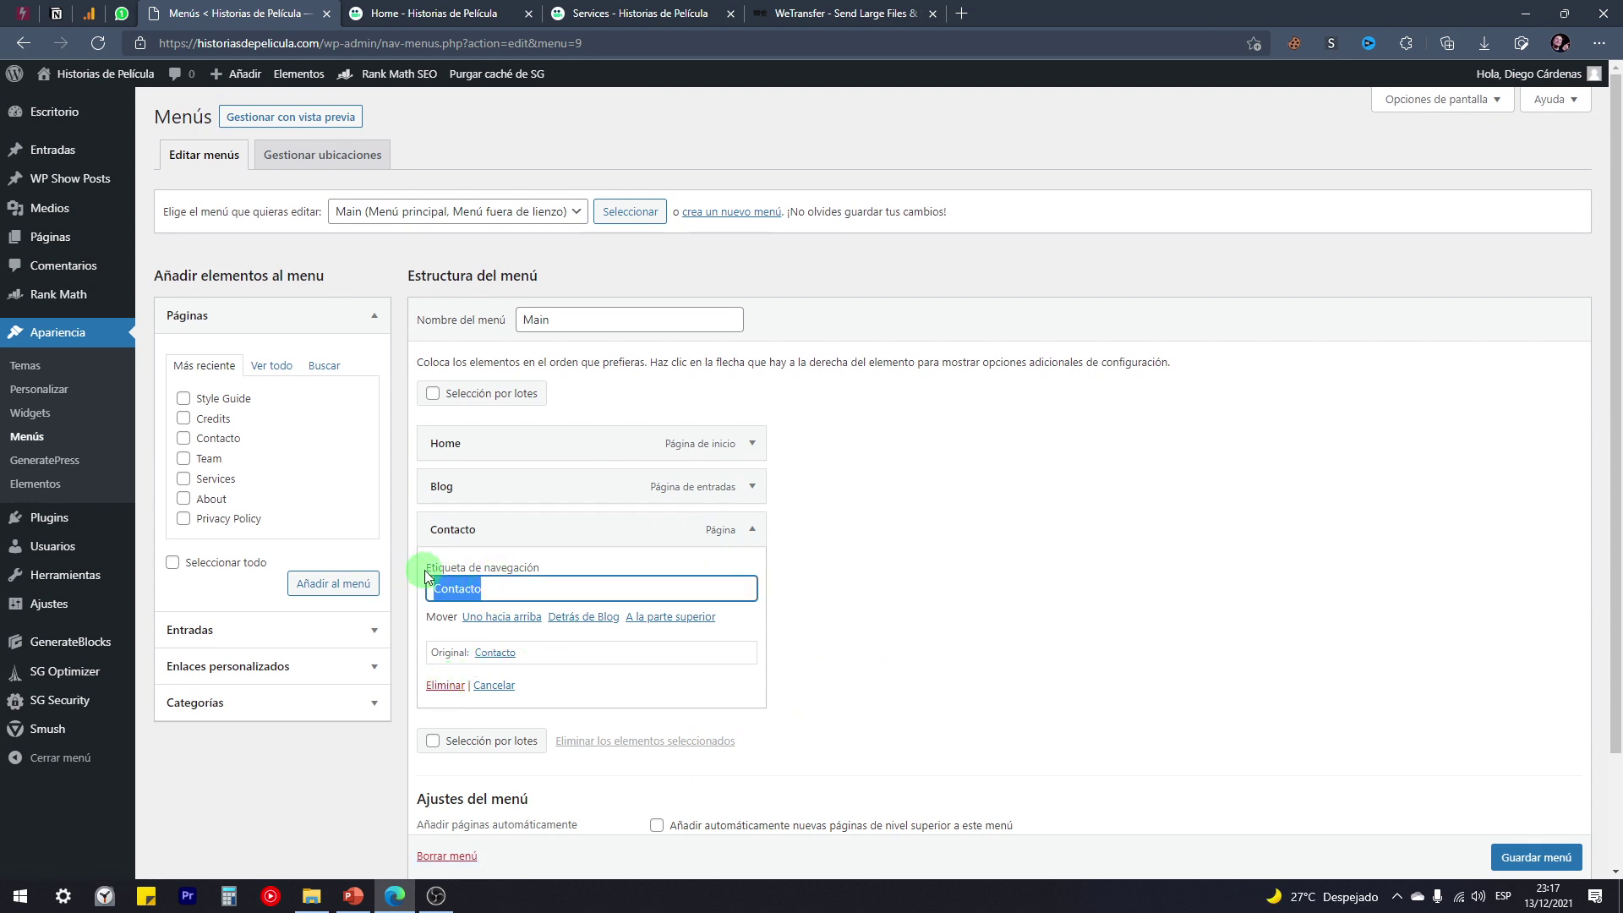
type("Apóyanos")
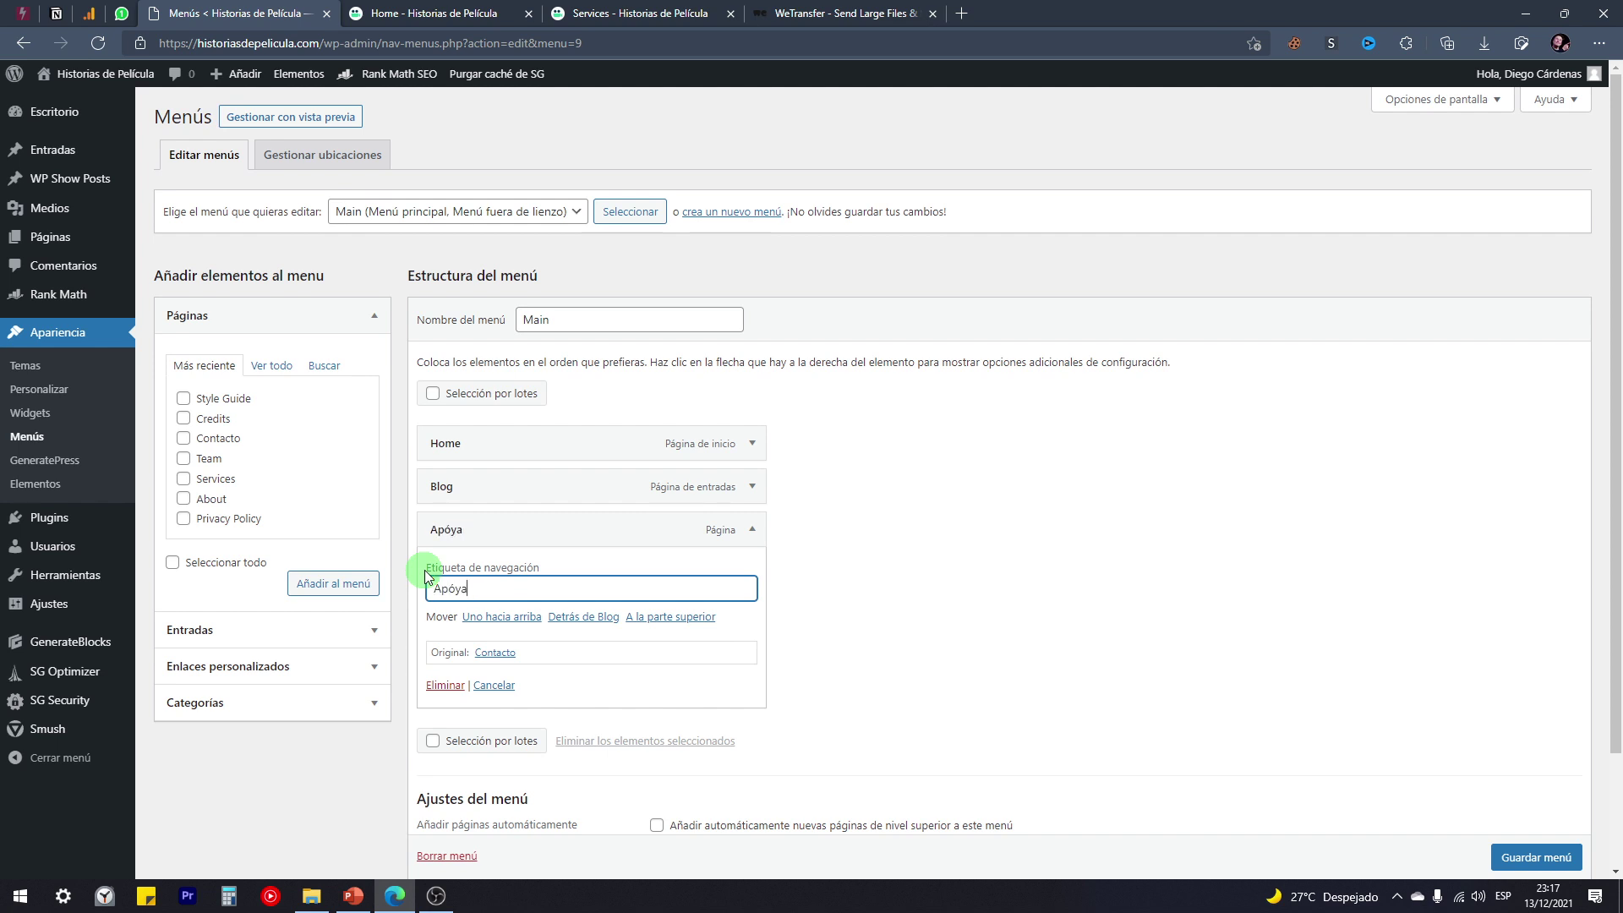
left_click(729, 523)
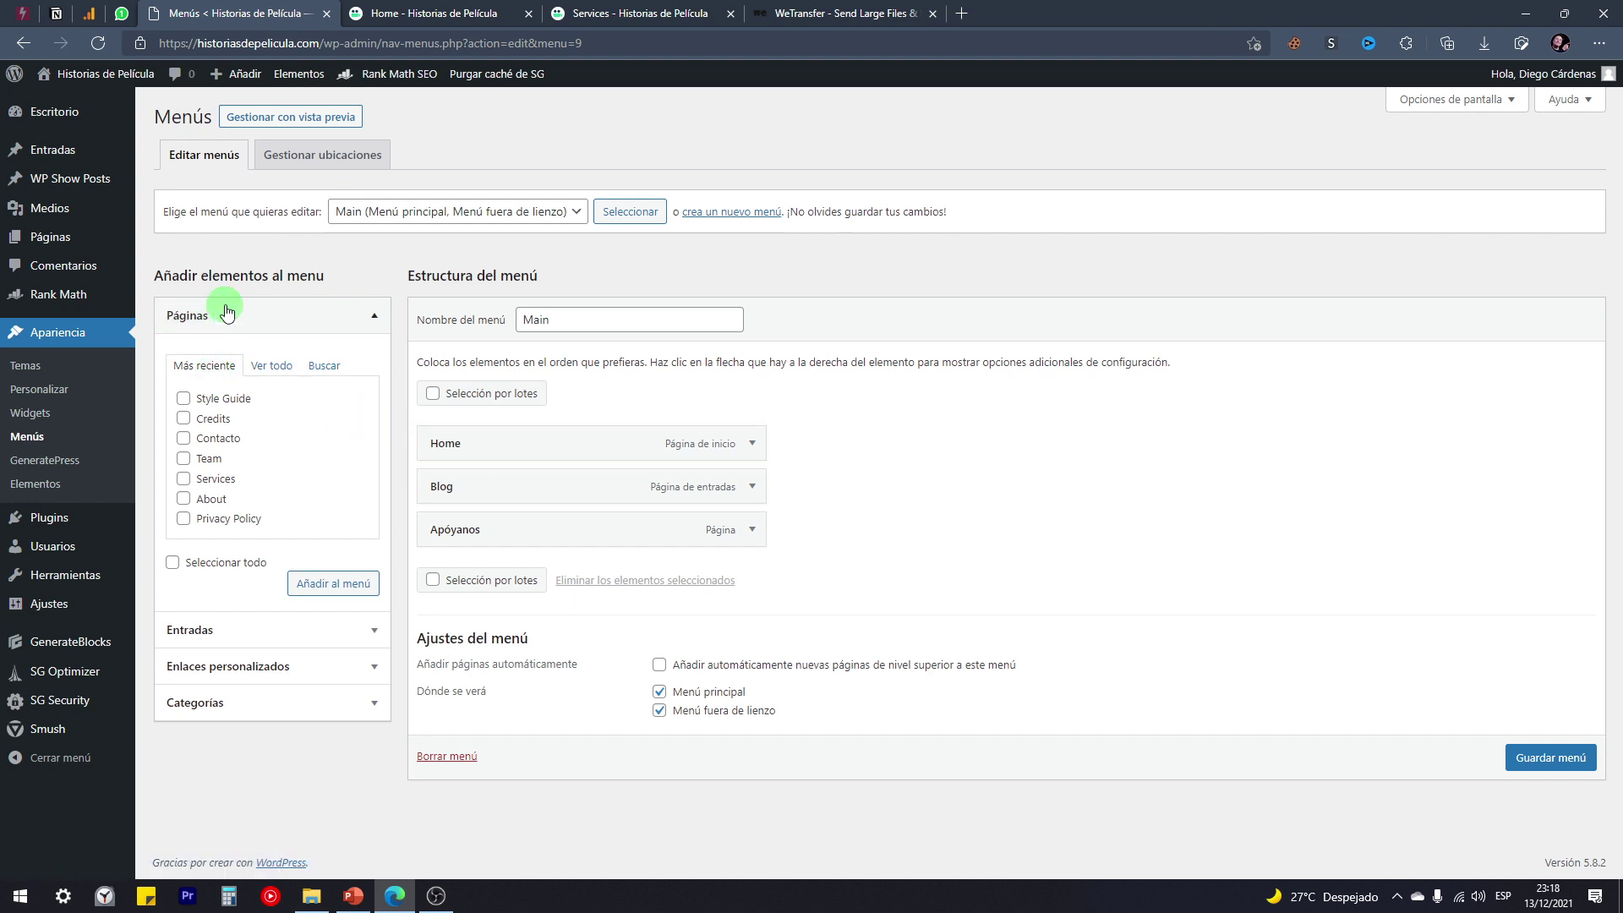
Step: Examine the full list of pages that can be added to the menu
double_click(181, 277)
left_click_drag(215, 280, 332, 281)
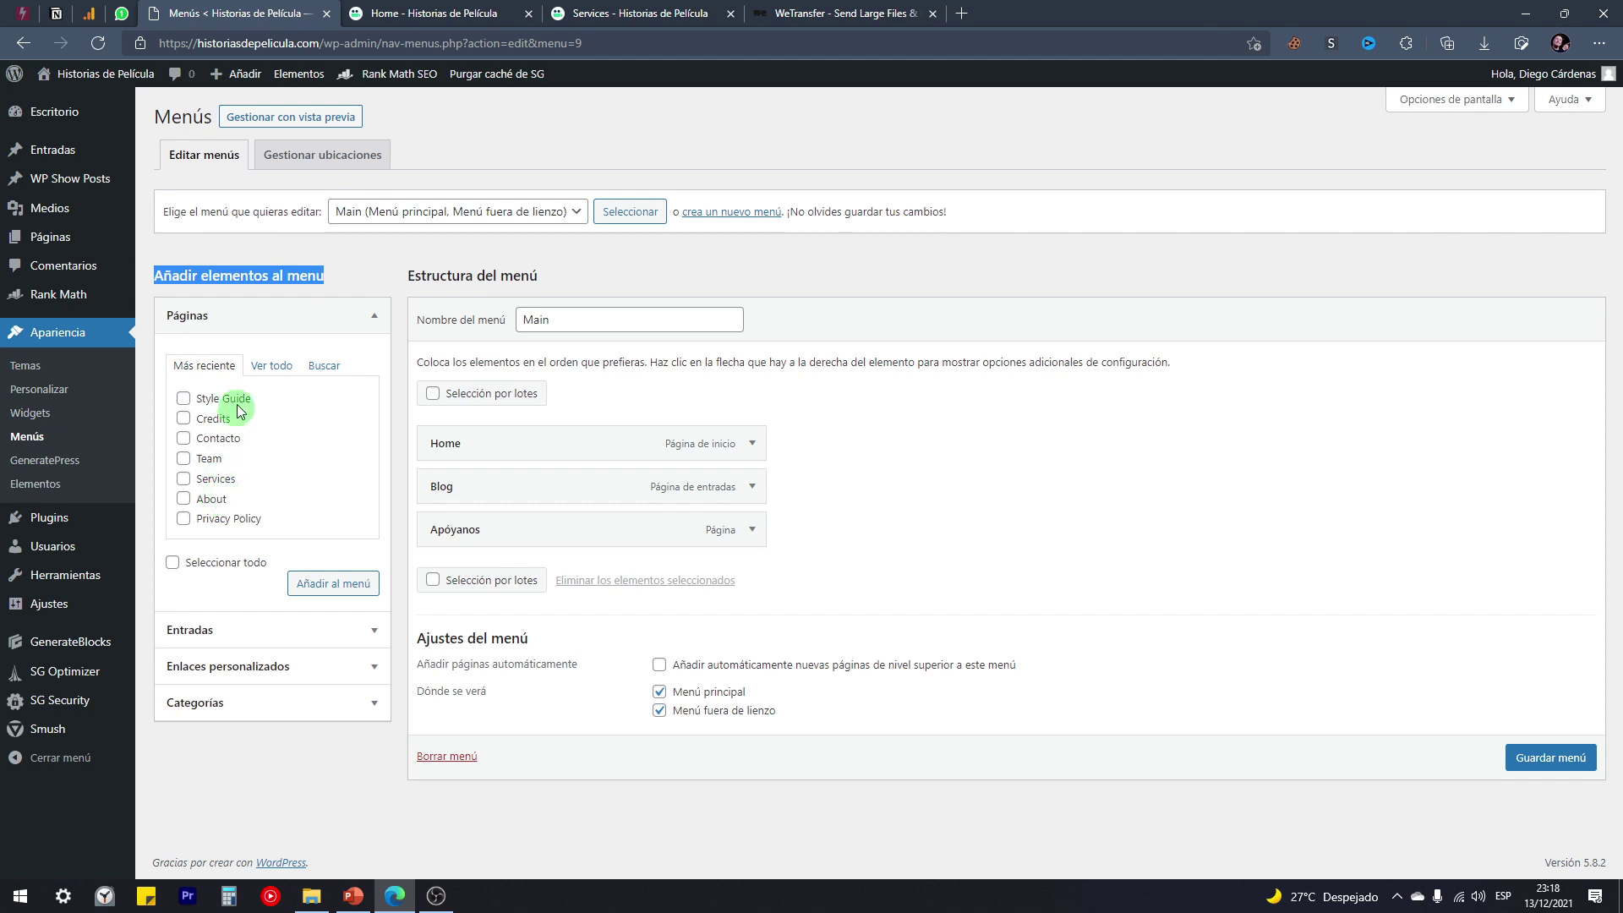
left_click(271, 368)
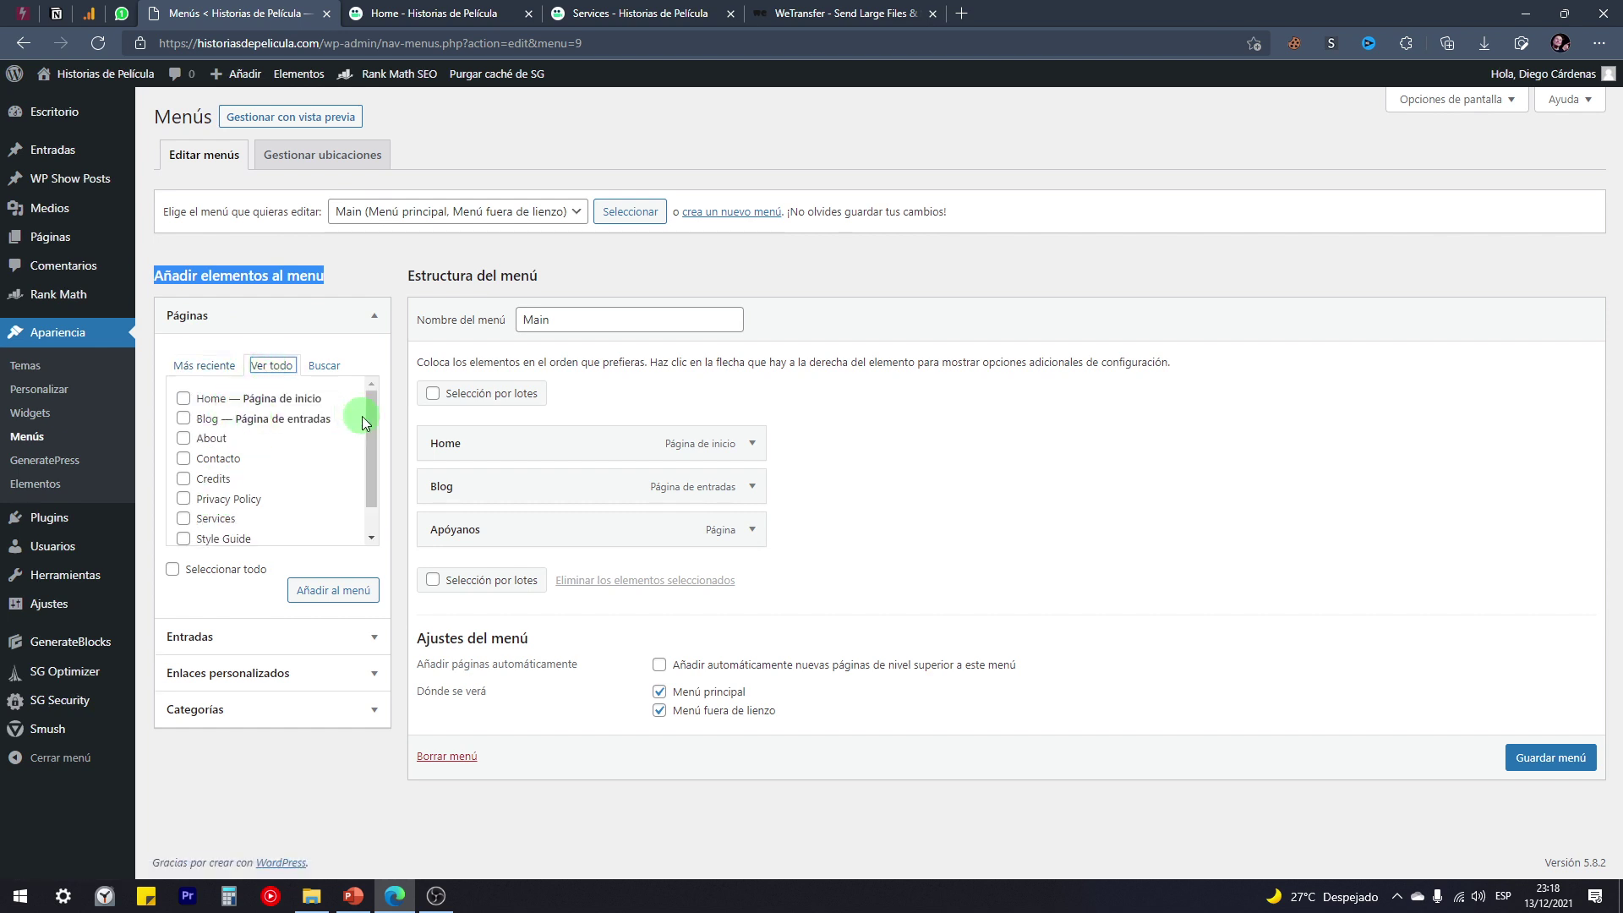
mouse_move(365, 477)
left_mouse_down()
mouse_move(369, 539)
mouse_move(363, 468)
left_mouse_up()
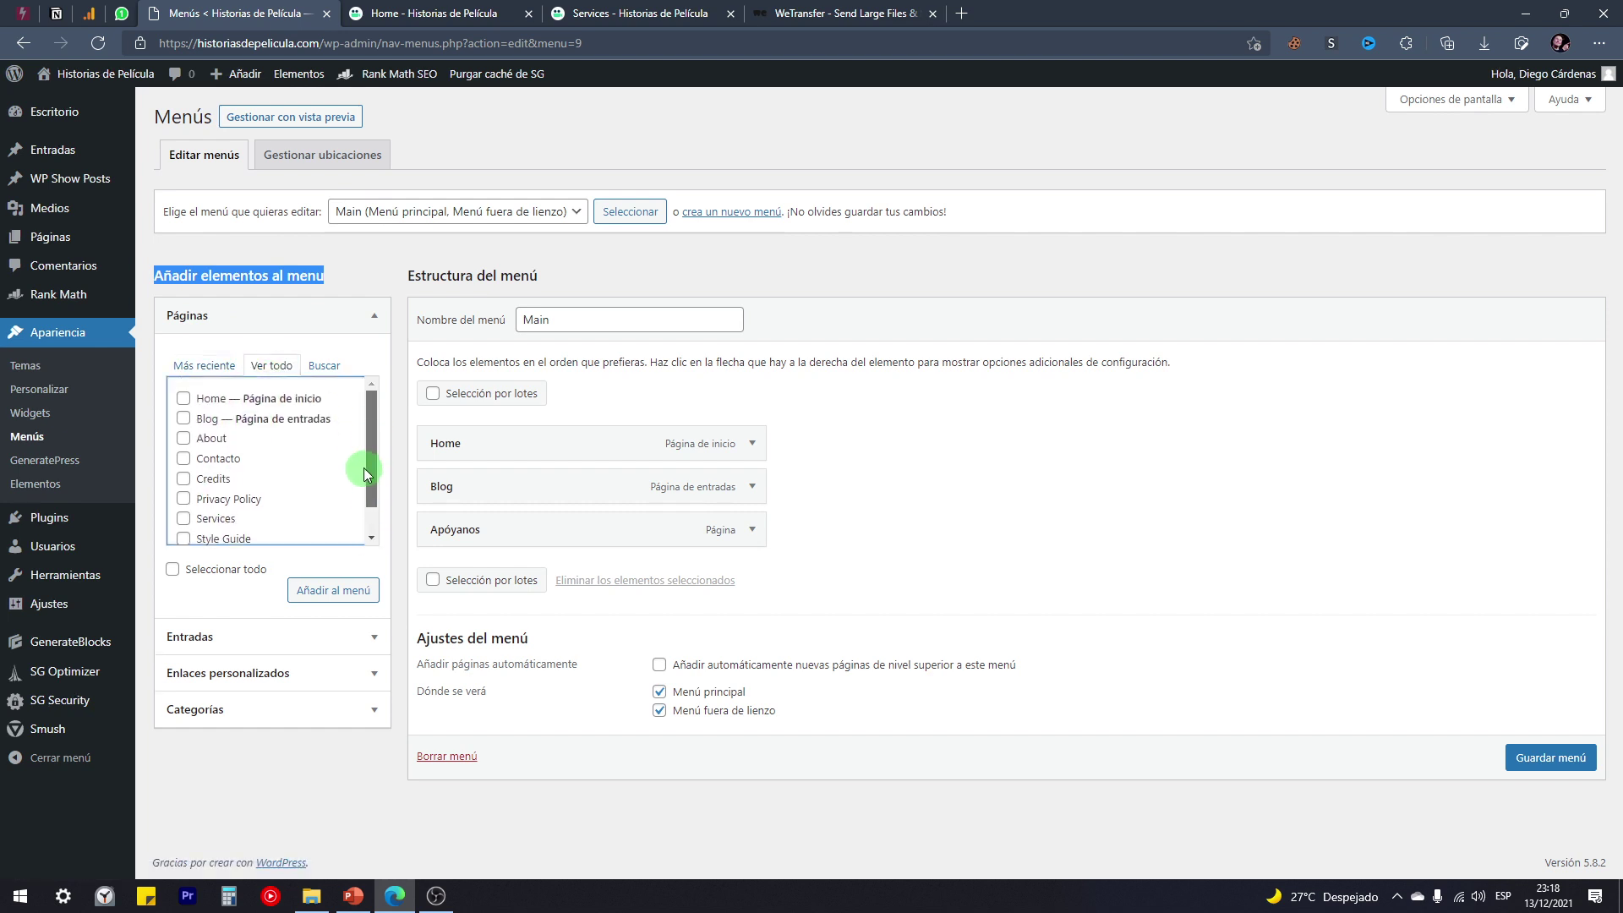
mouse_move(34, 161)
mouse_move(37, 245)
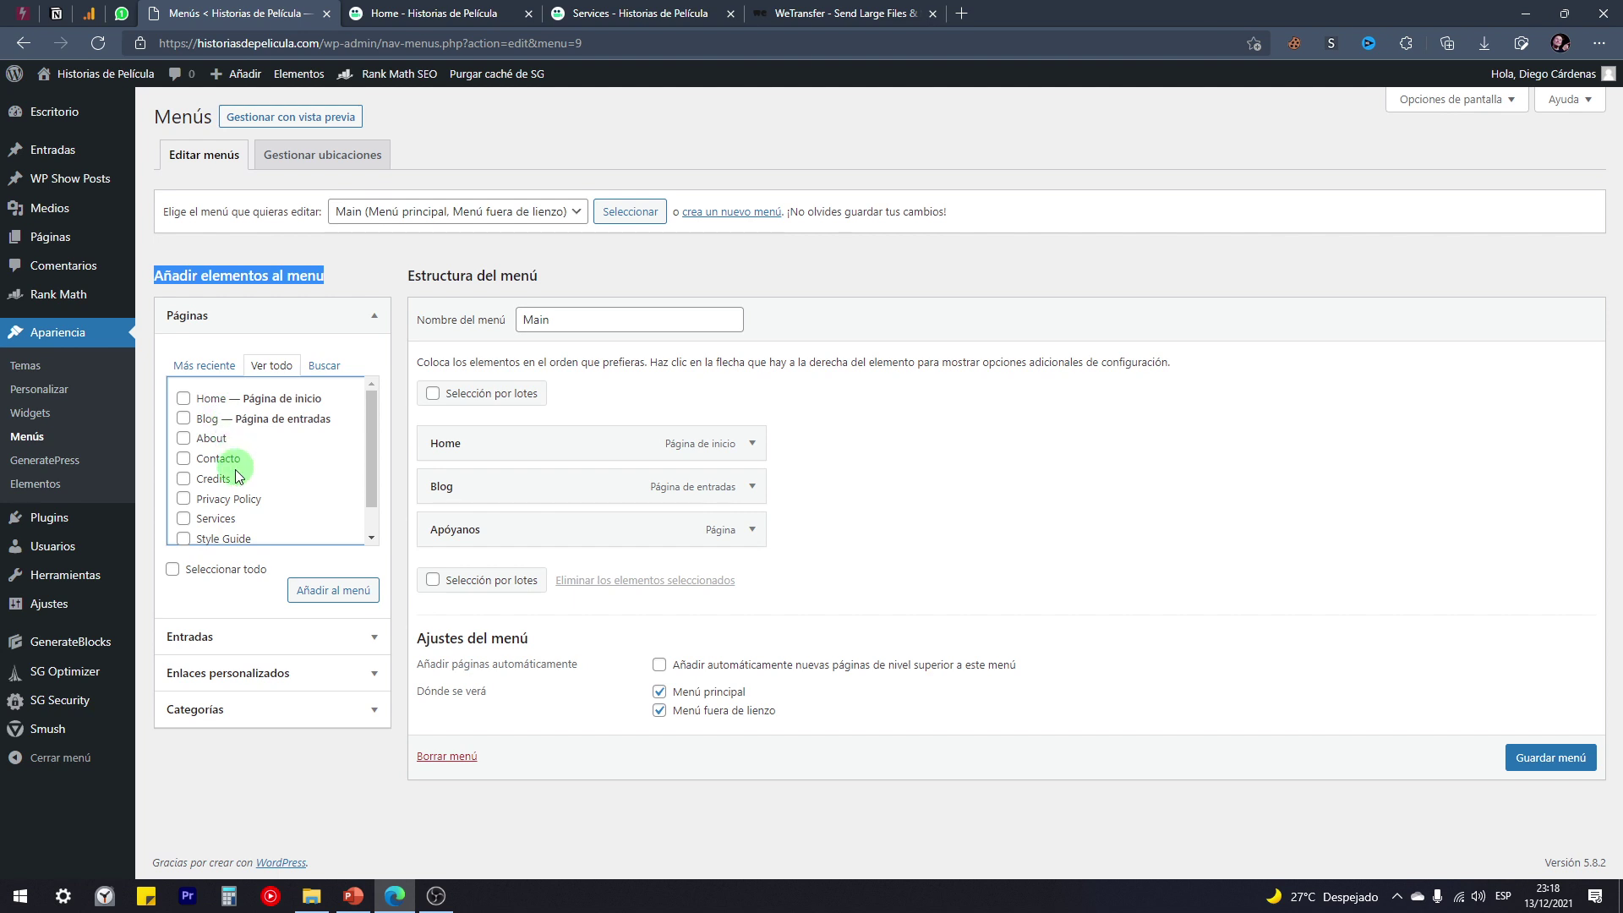
left_click(374, 315)
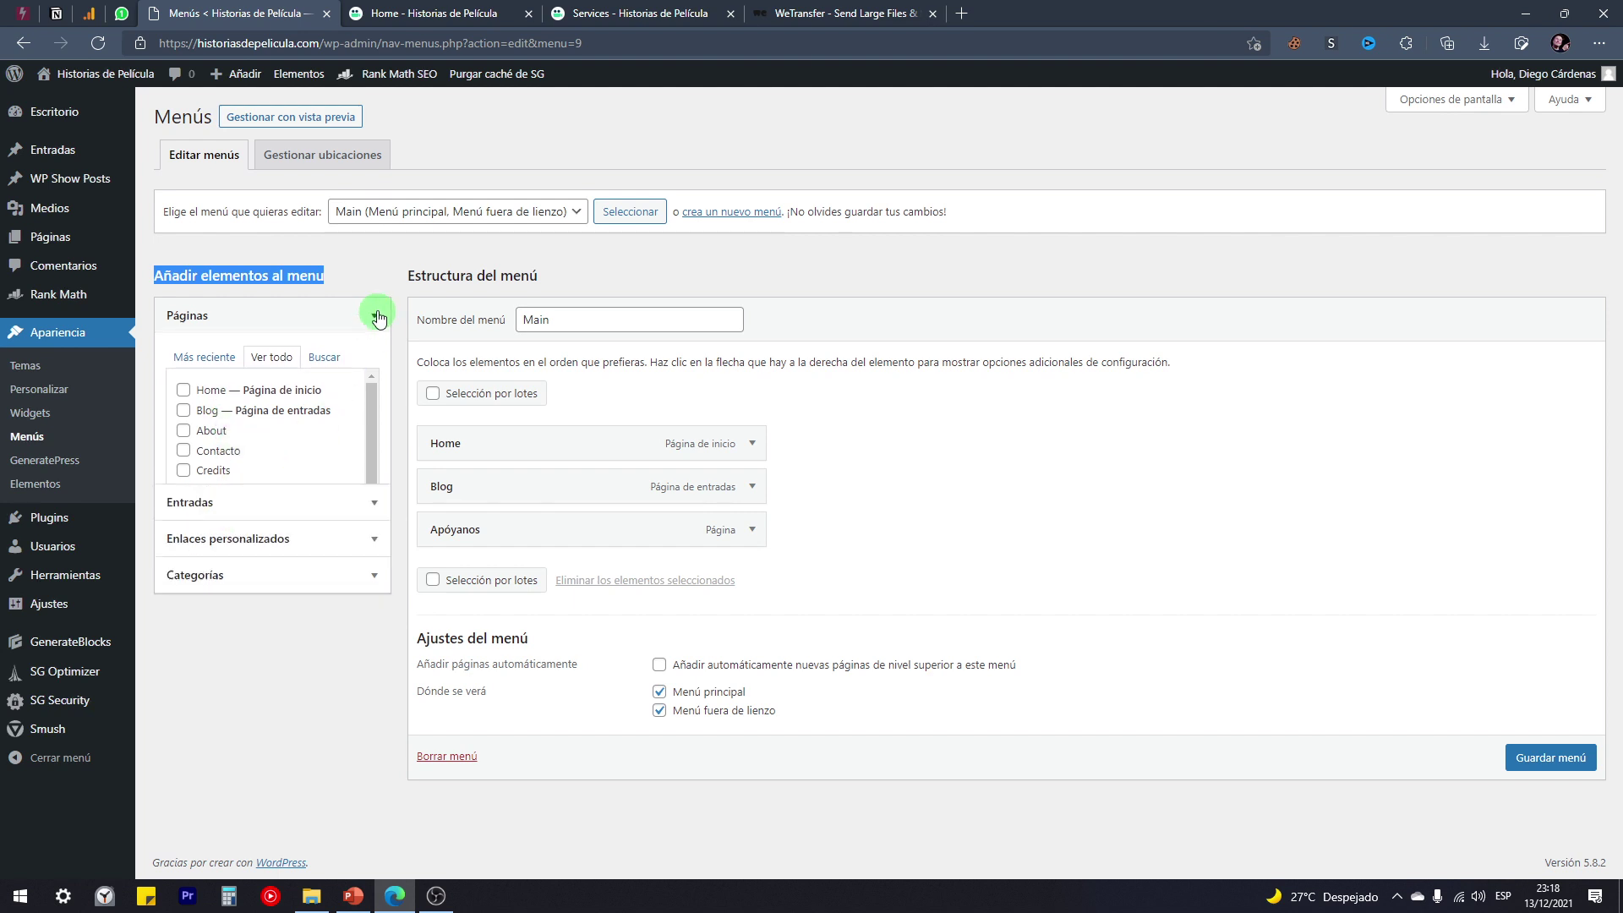
left_click(372, 277)
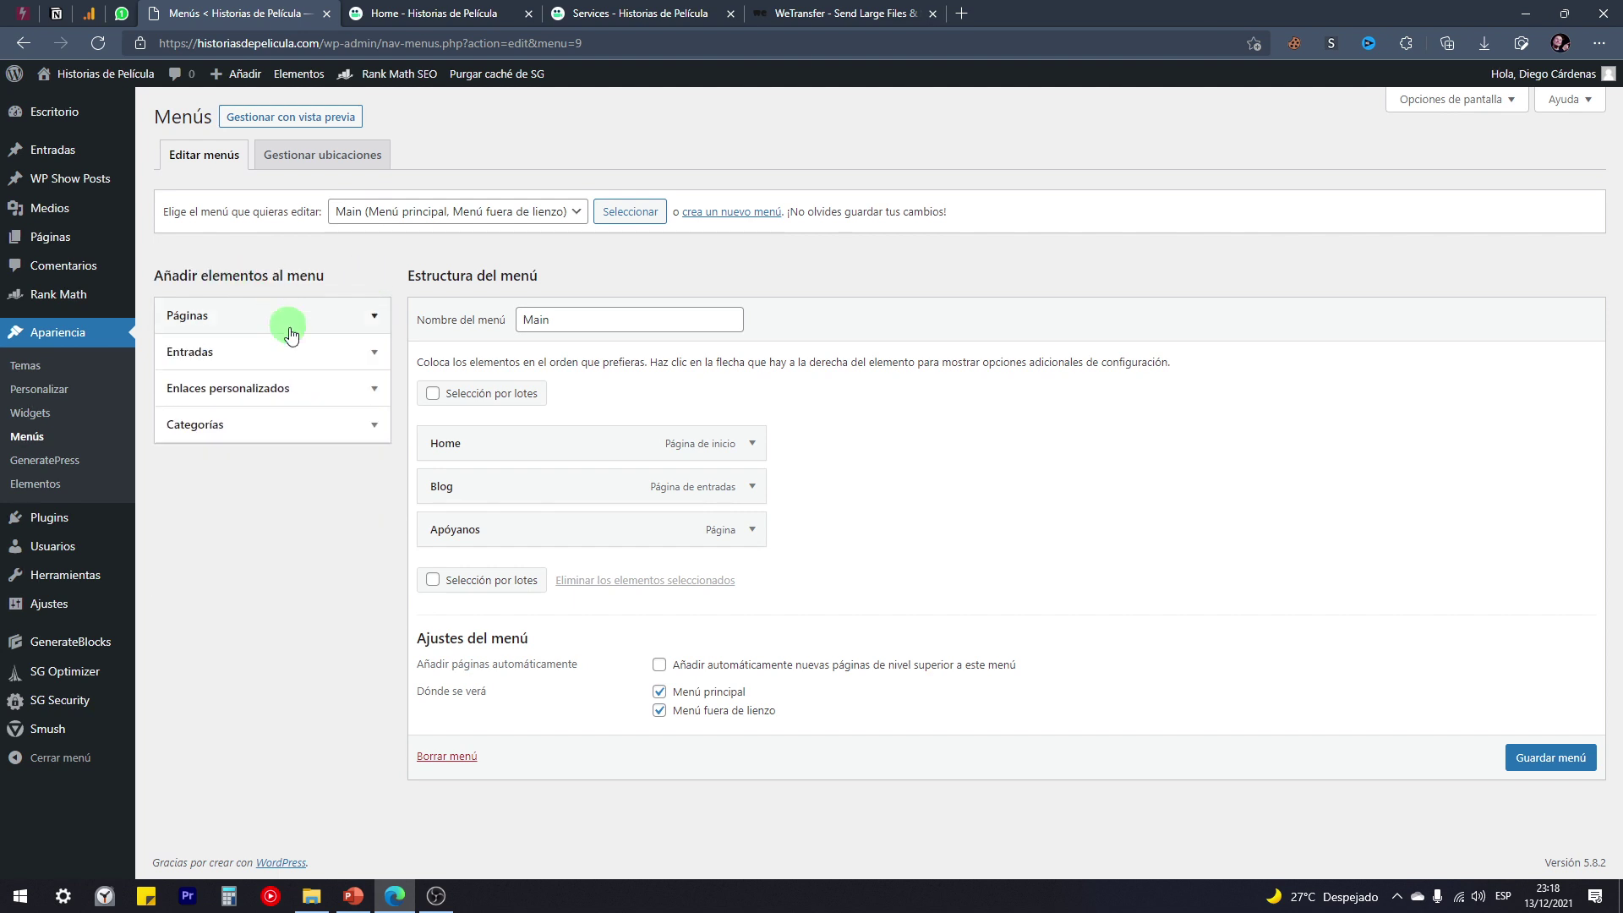
Step: Look through the list of posts (Entradas) that can be added to the menu
left_click(193, 362)
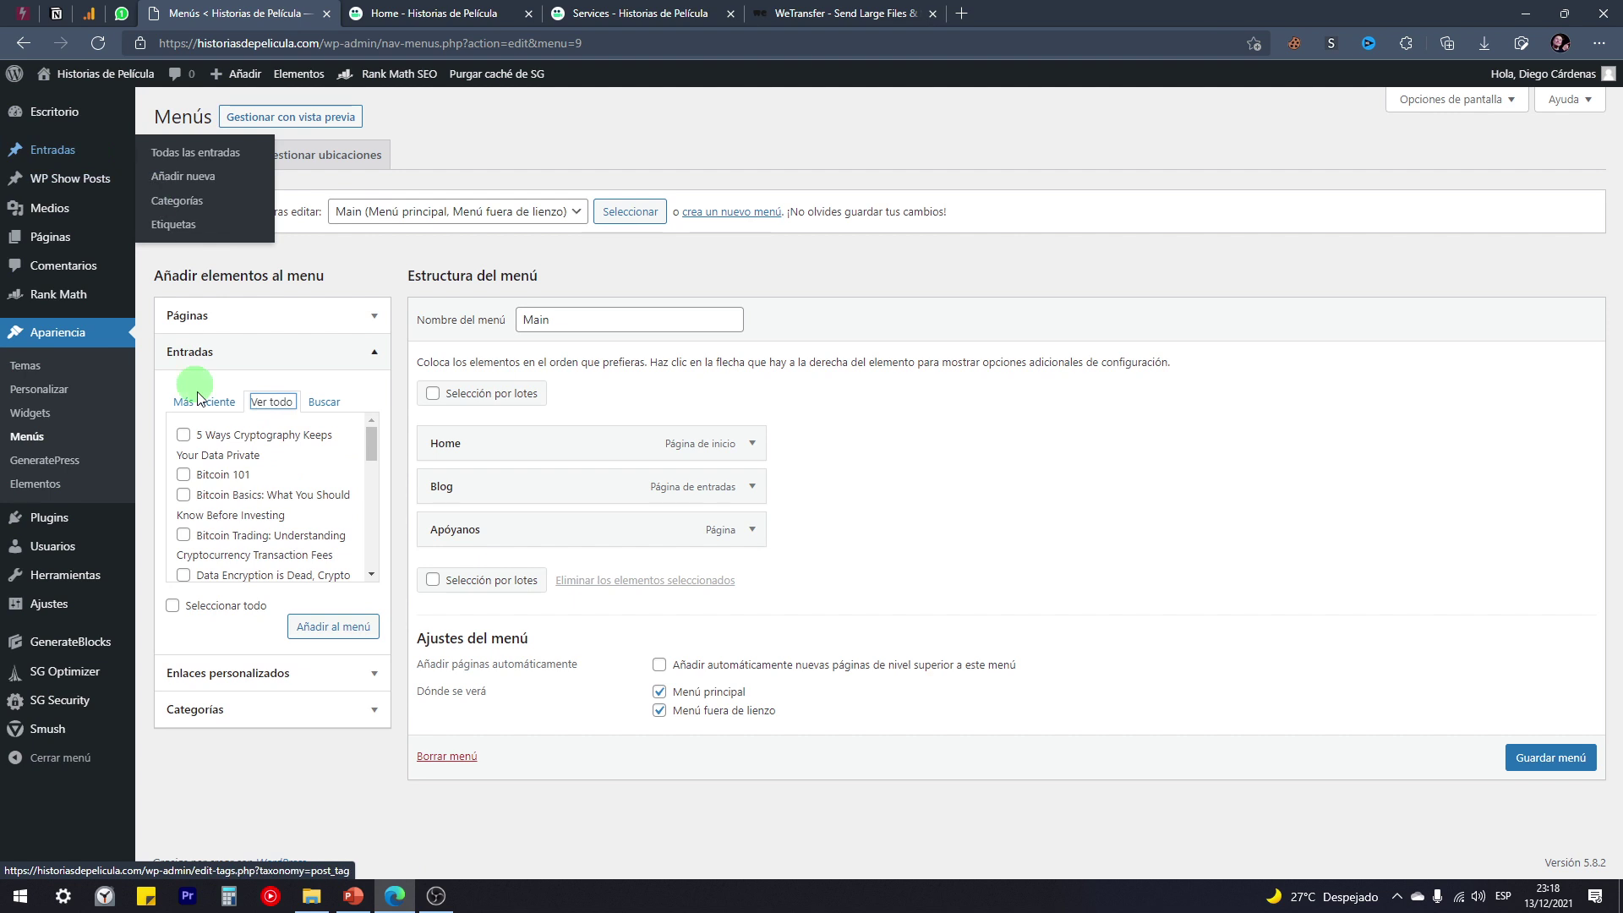
left_click(368, 463)
mouse_move(368, 463)
left_mouse_down()
mouse_move(374, 572)
mouse_move(372, 438)
left_mouse_up()
left_click(379, 355)
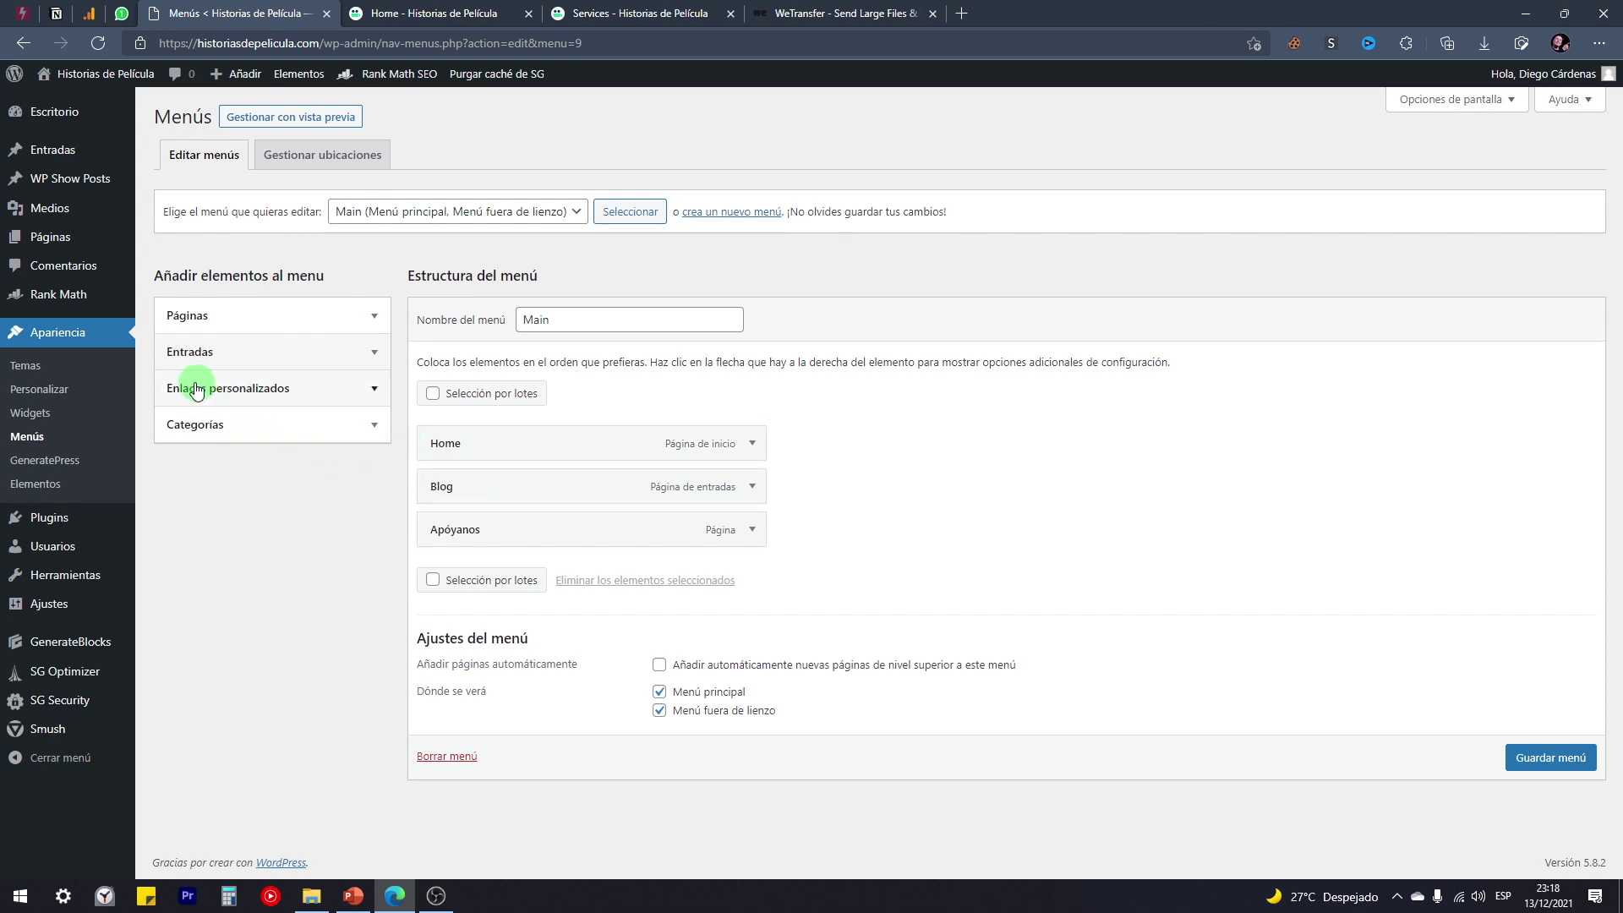
Step: Add a custom link to the menu with the URL "#" and the link text "Resúmenes"
left_click(363, 393)
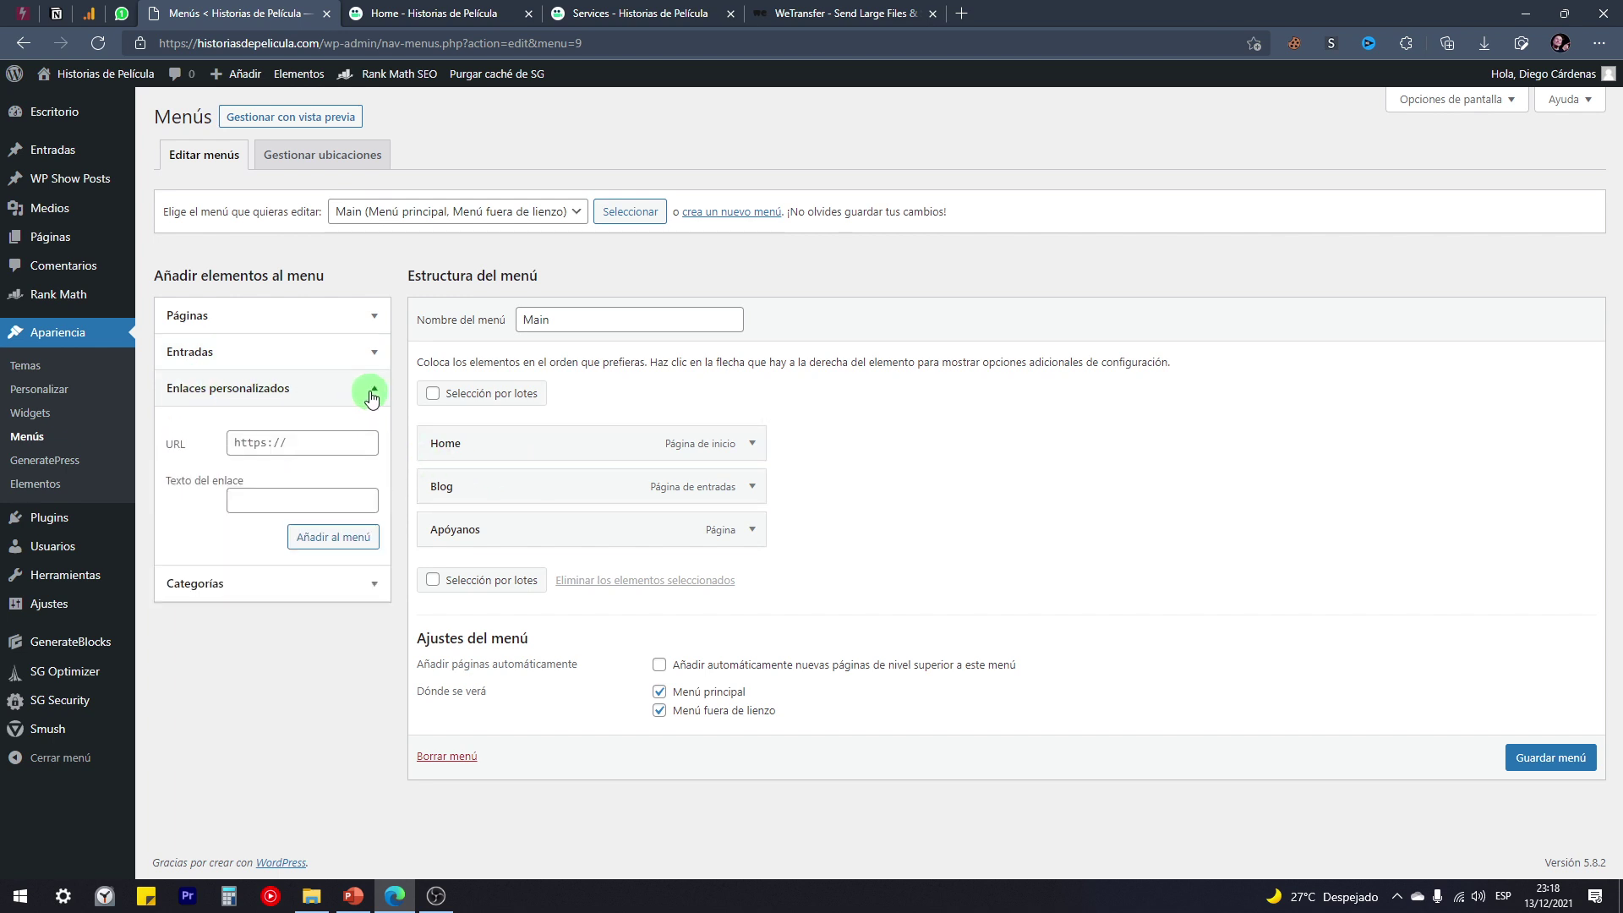
left_click(245, 443)
type("#")
left_click(251, 502)
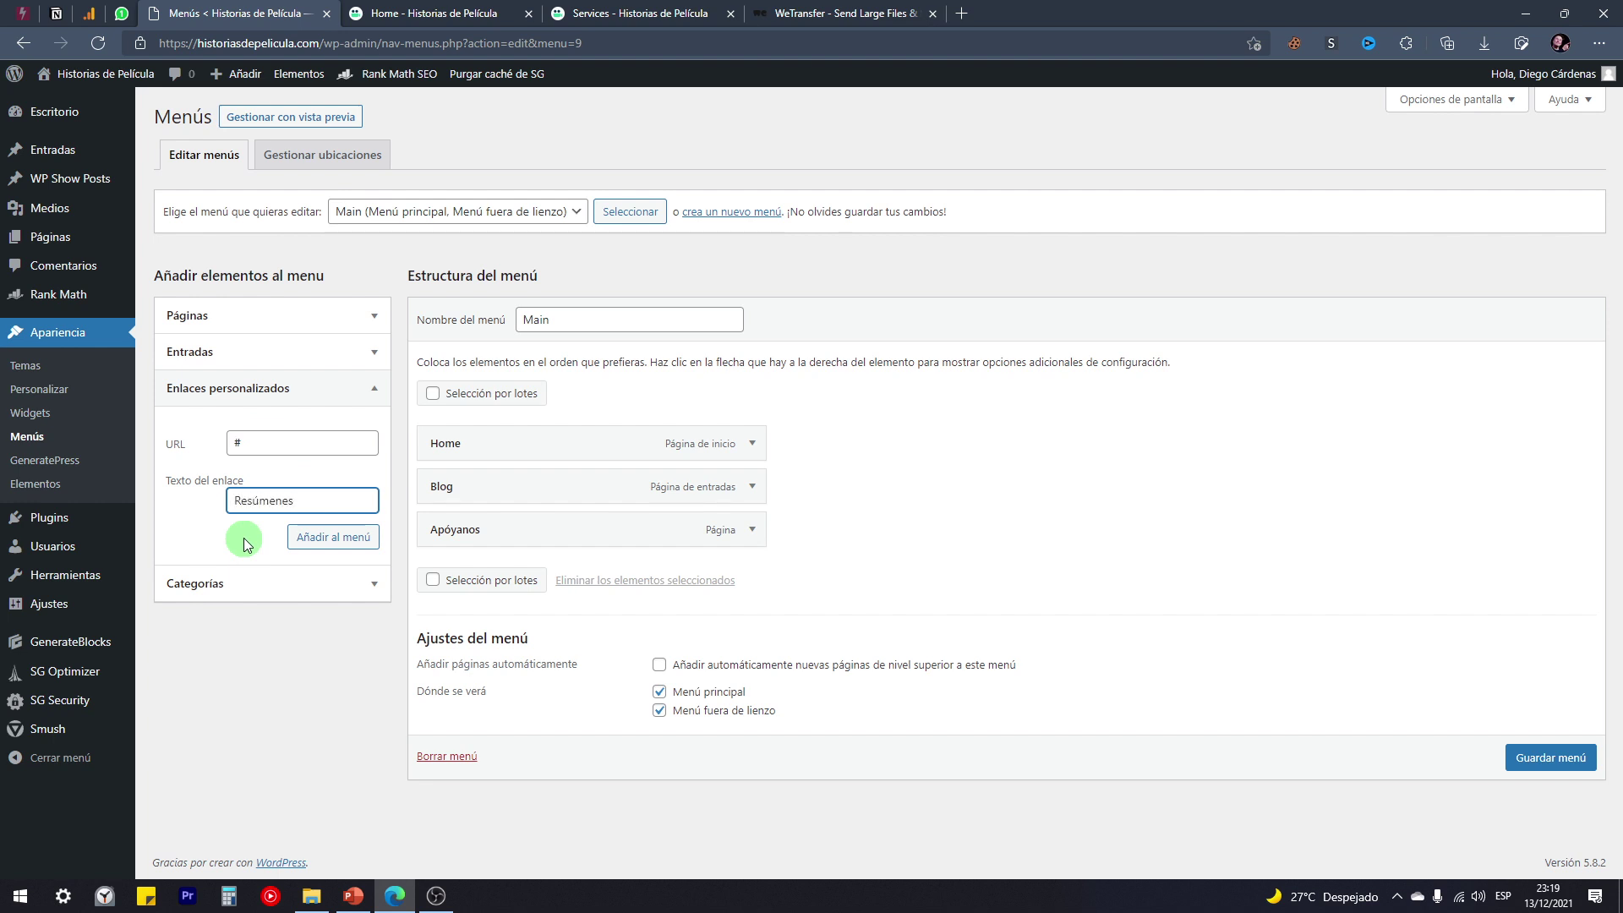
left_click(308, 537)
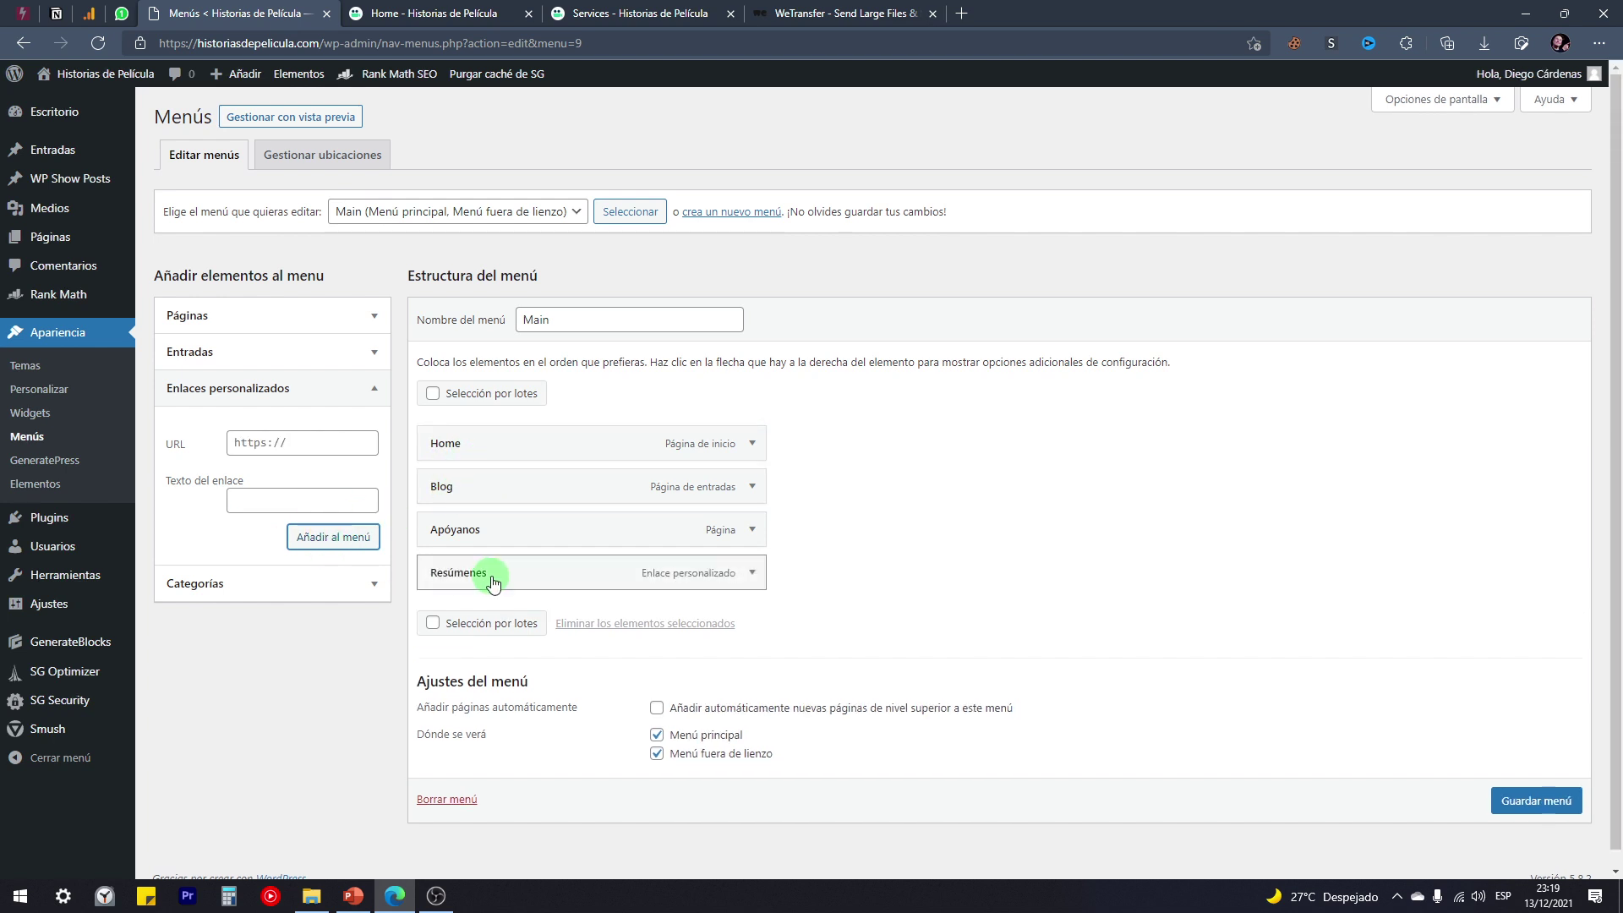
Step: Nest the Resúmenes link under Blog as a sub-item and save the menu
left_click_drag(488, 583, 464, 541)
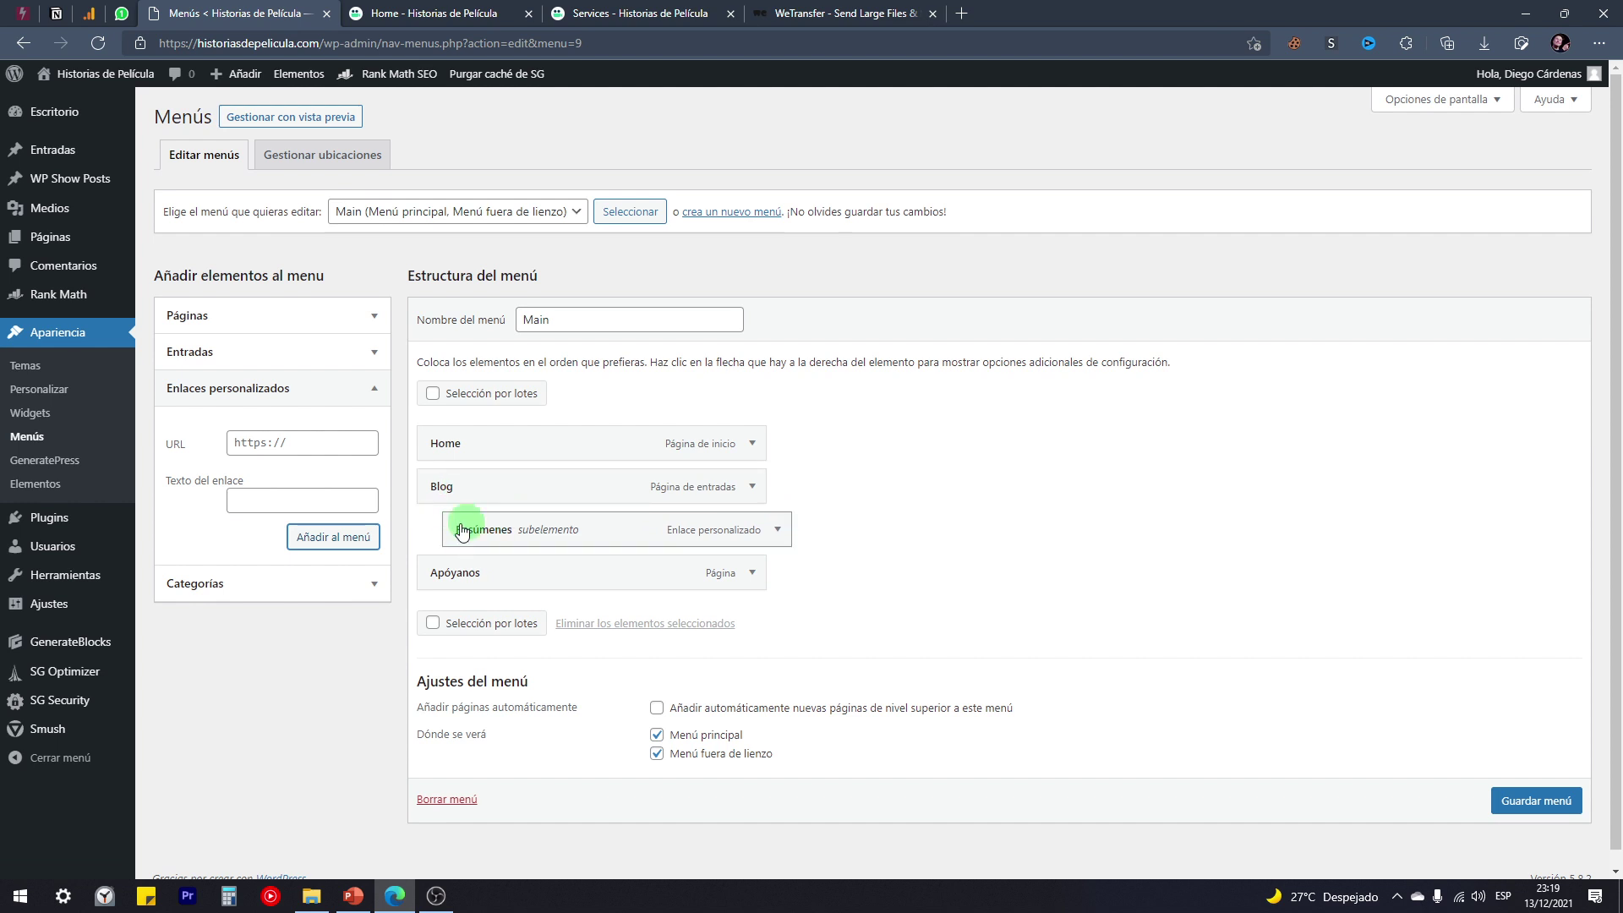
left_click(1530, 815)
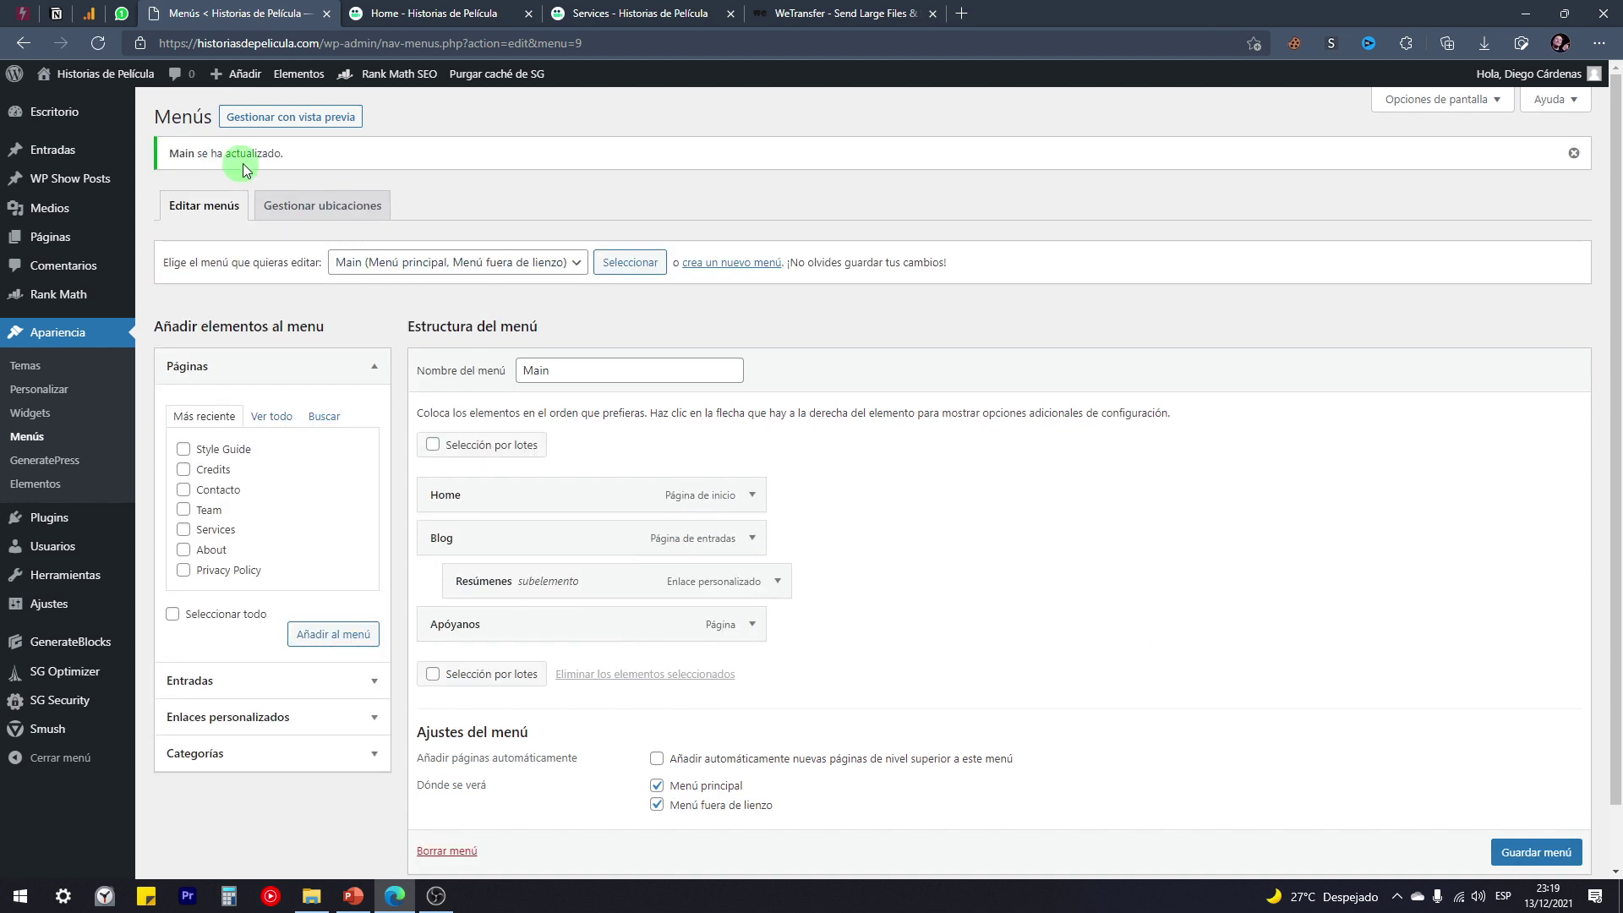
left_click_drag(283, 153, 191, 153)
Step: Rename the menu from Main to "Menú principal" and save it
left_click_drag(585, 372, 507, 372)
type("Menú principal")
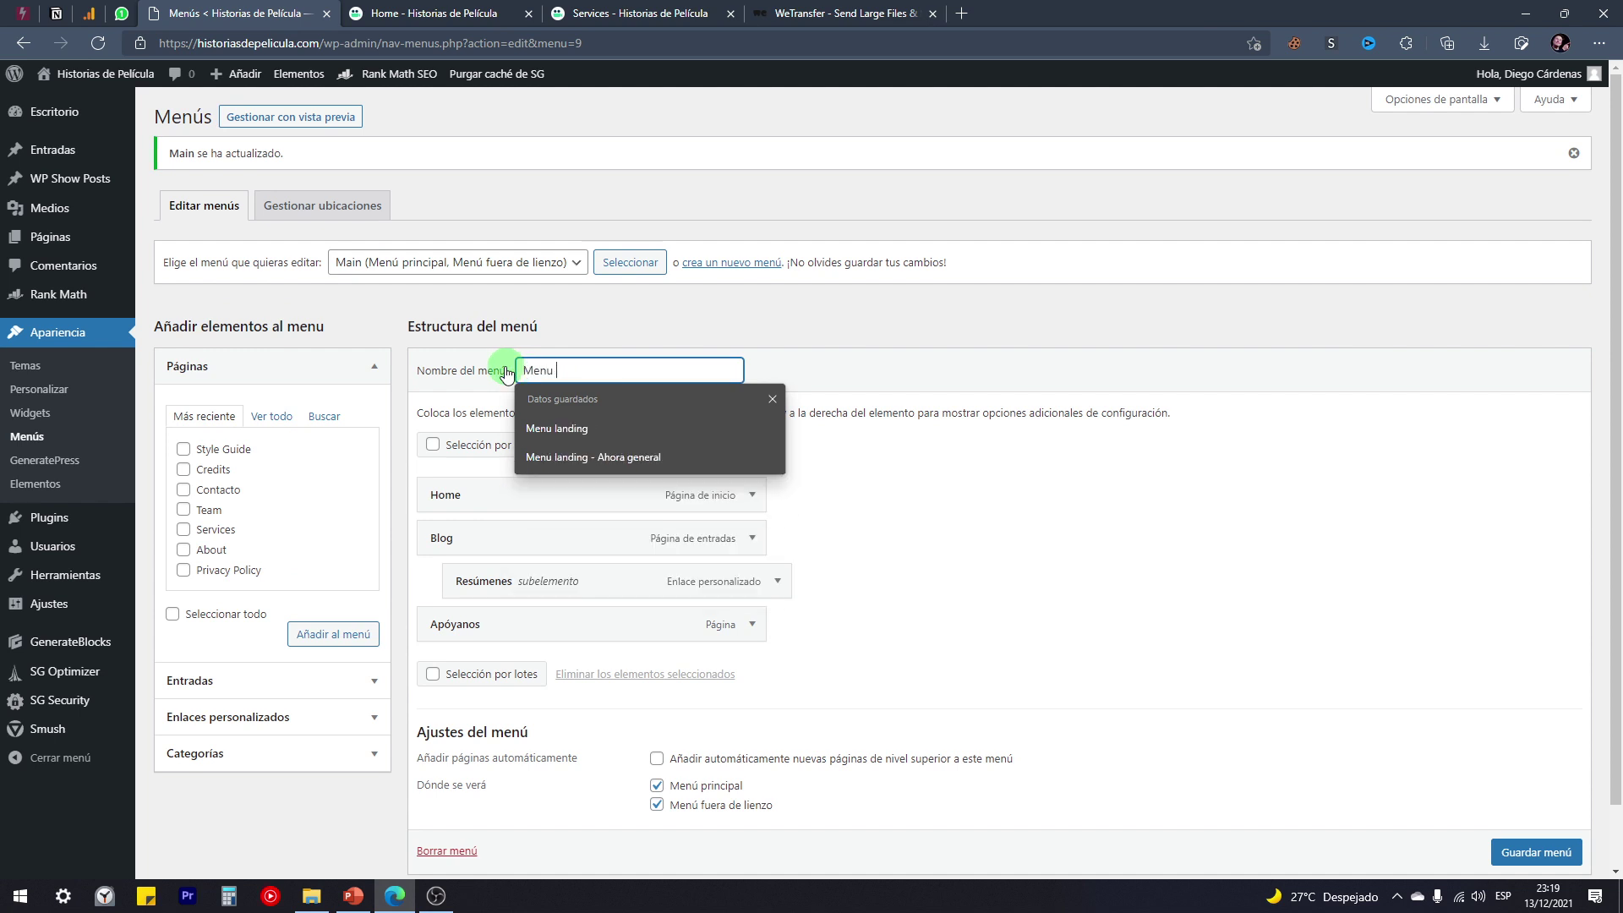
left_click(1497, 852)
scroll(1509, 852, "down", 1)
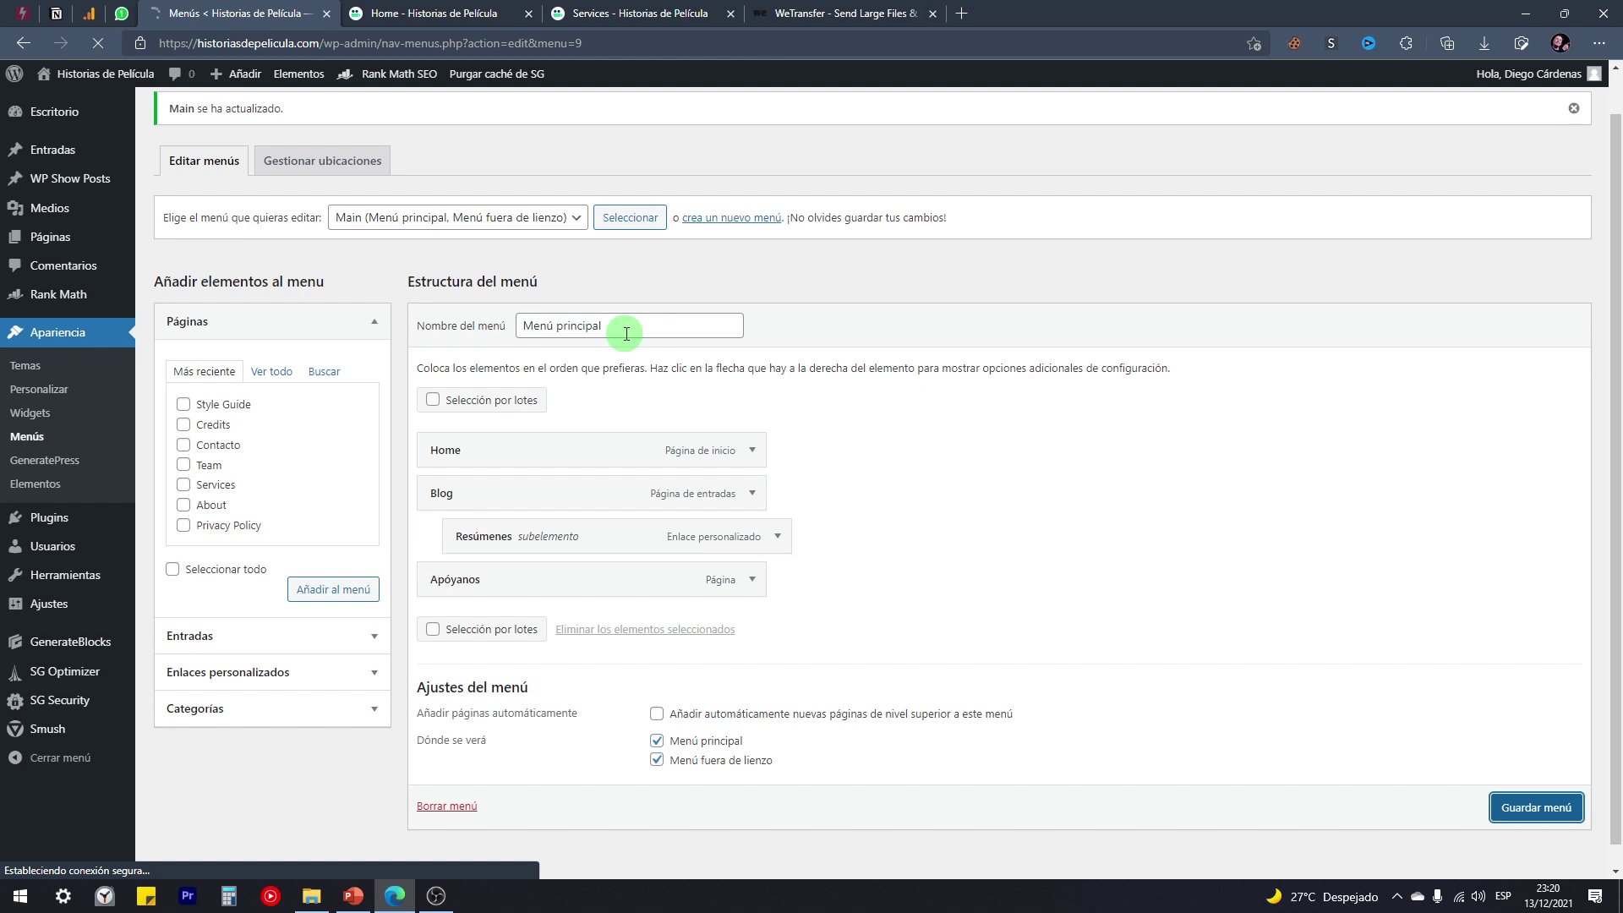
left_click_drag(170, 153, 351, 159)
Step: Reload the home page and compare its top navigation with the items of the saved menu
left_click(418, 13)
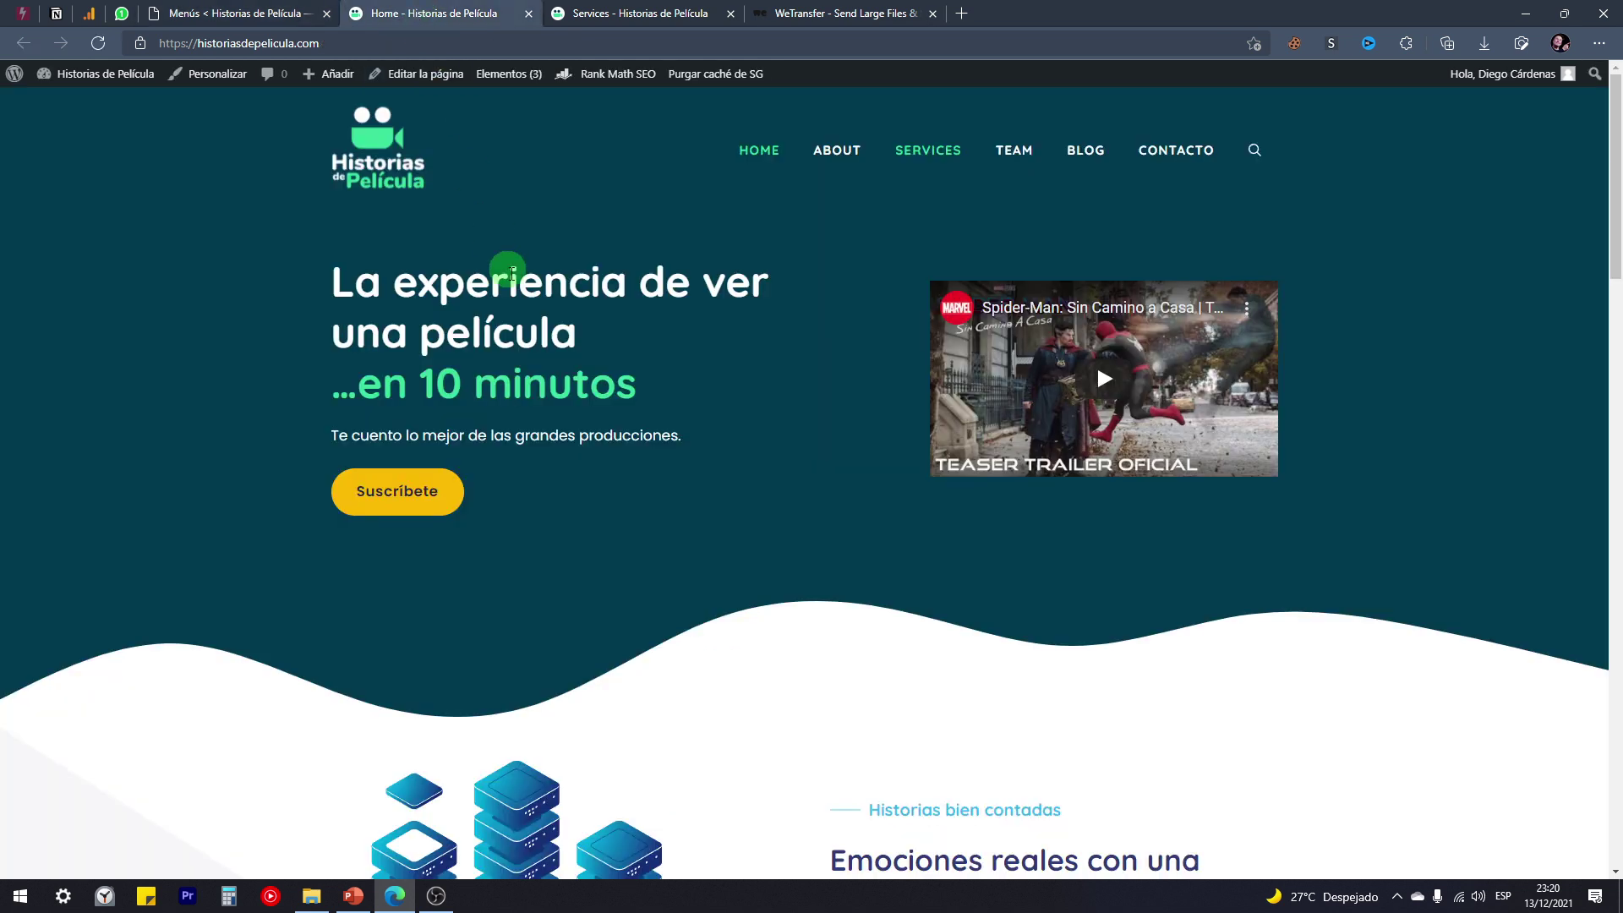
left_click(100, 43)
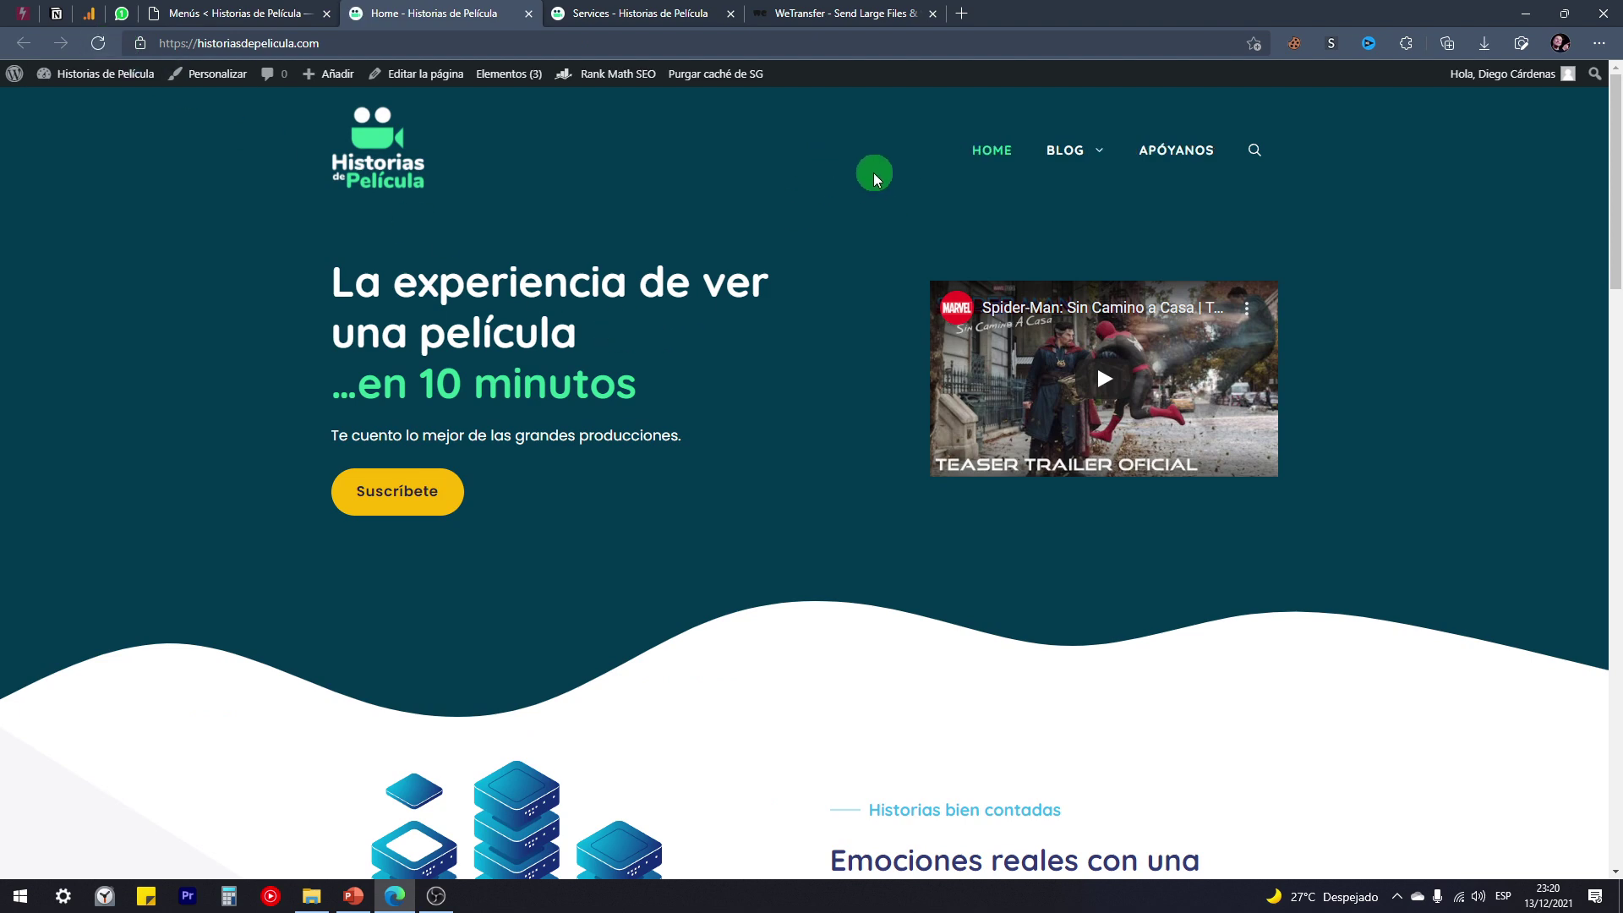
left_click(228, 12)
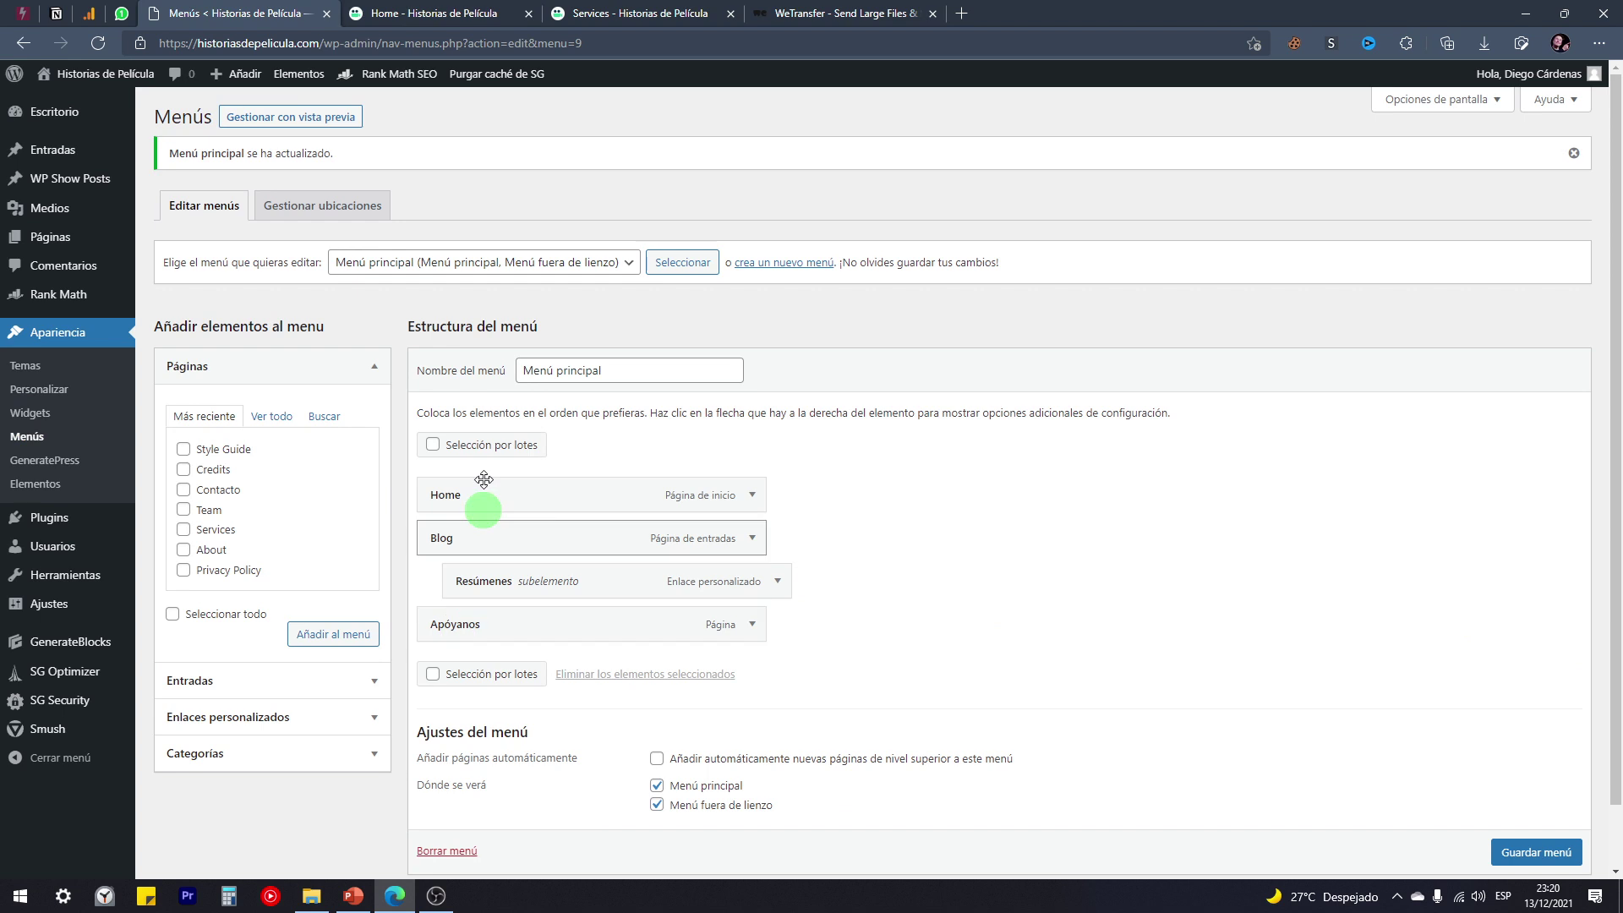
left_click(455, 12)
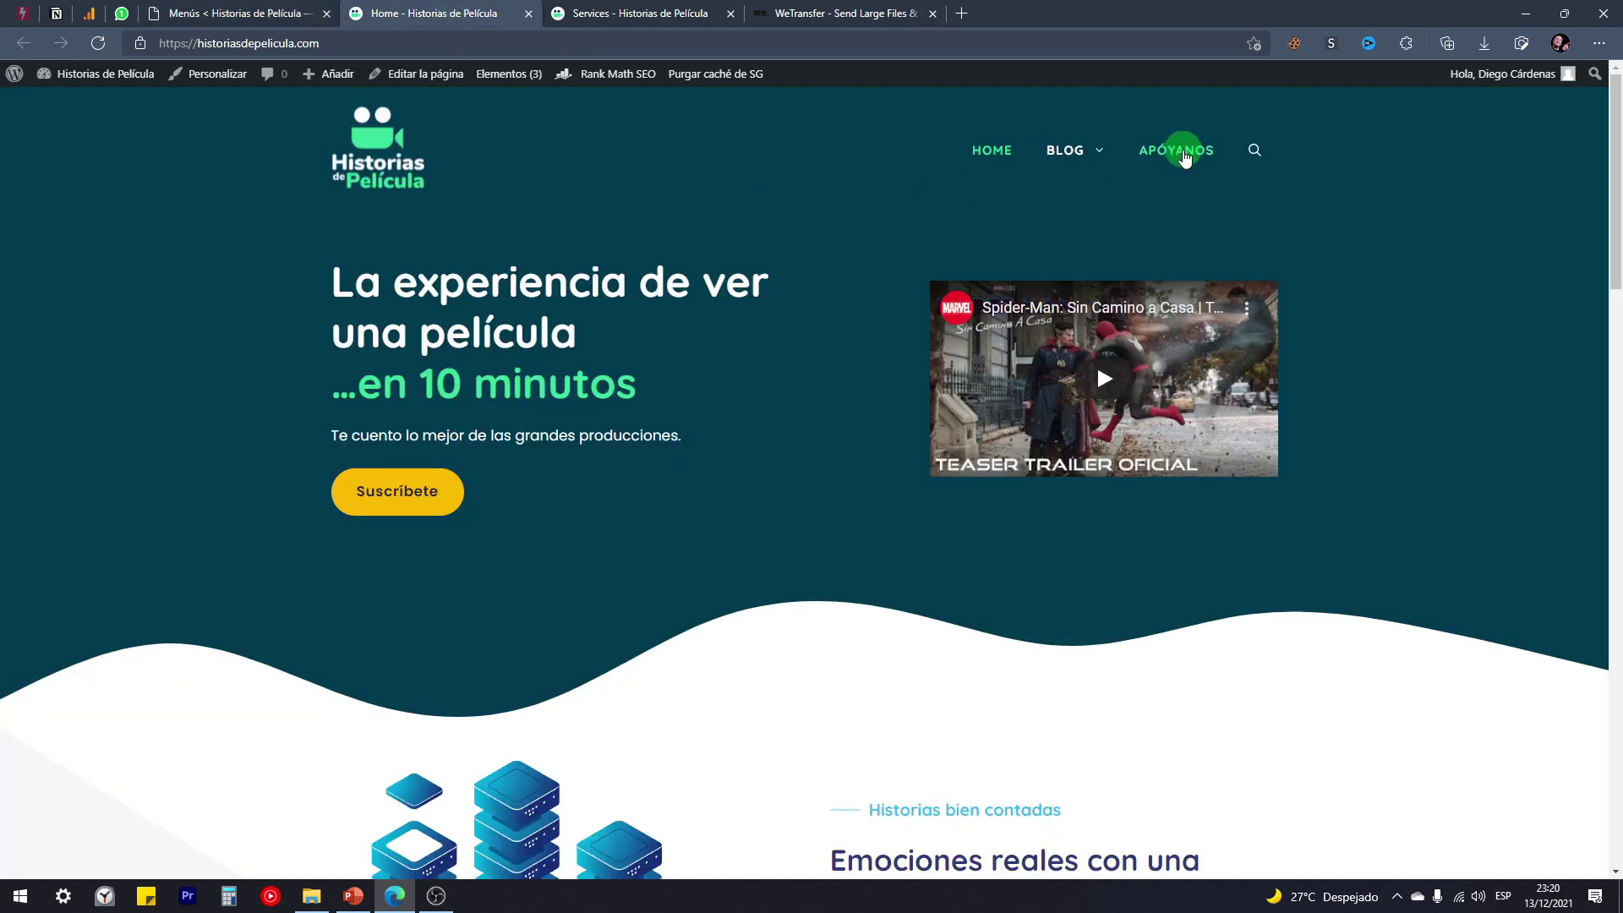
Step: Compare the Blog submenu on the home page with the nested items in the menu editor
mouse_move(1094, 152)
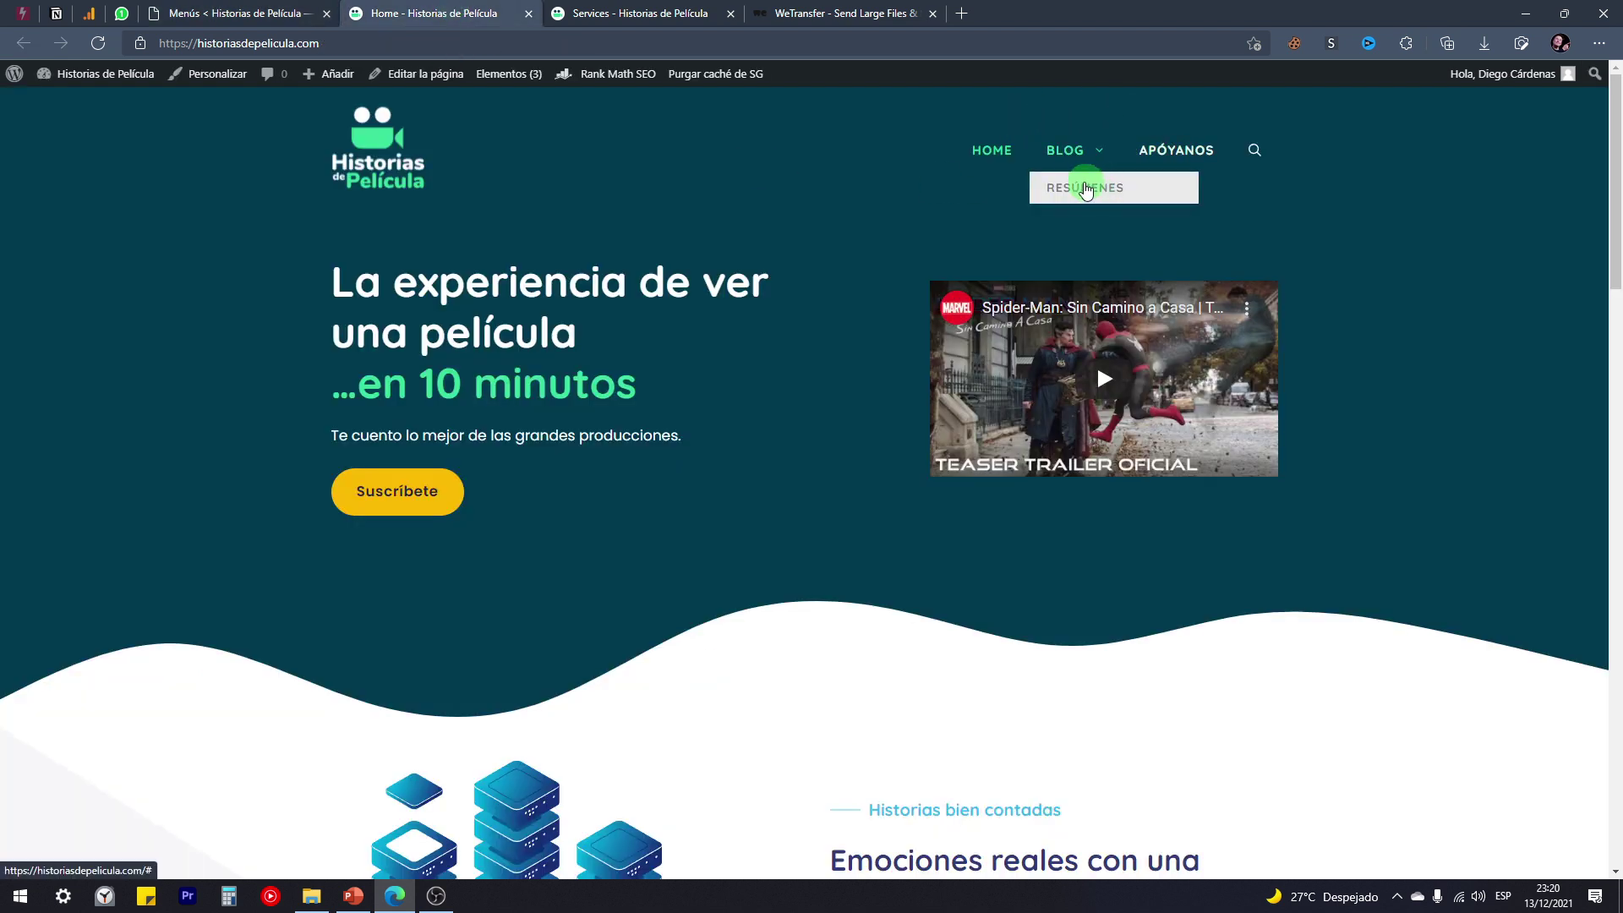
left_click(241, 8)
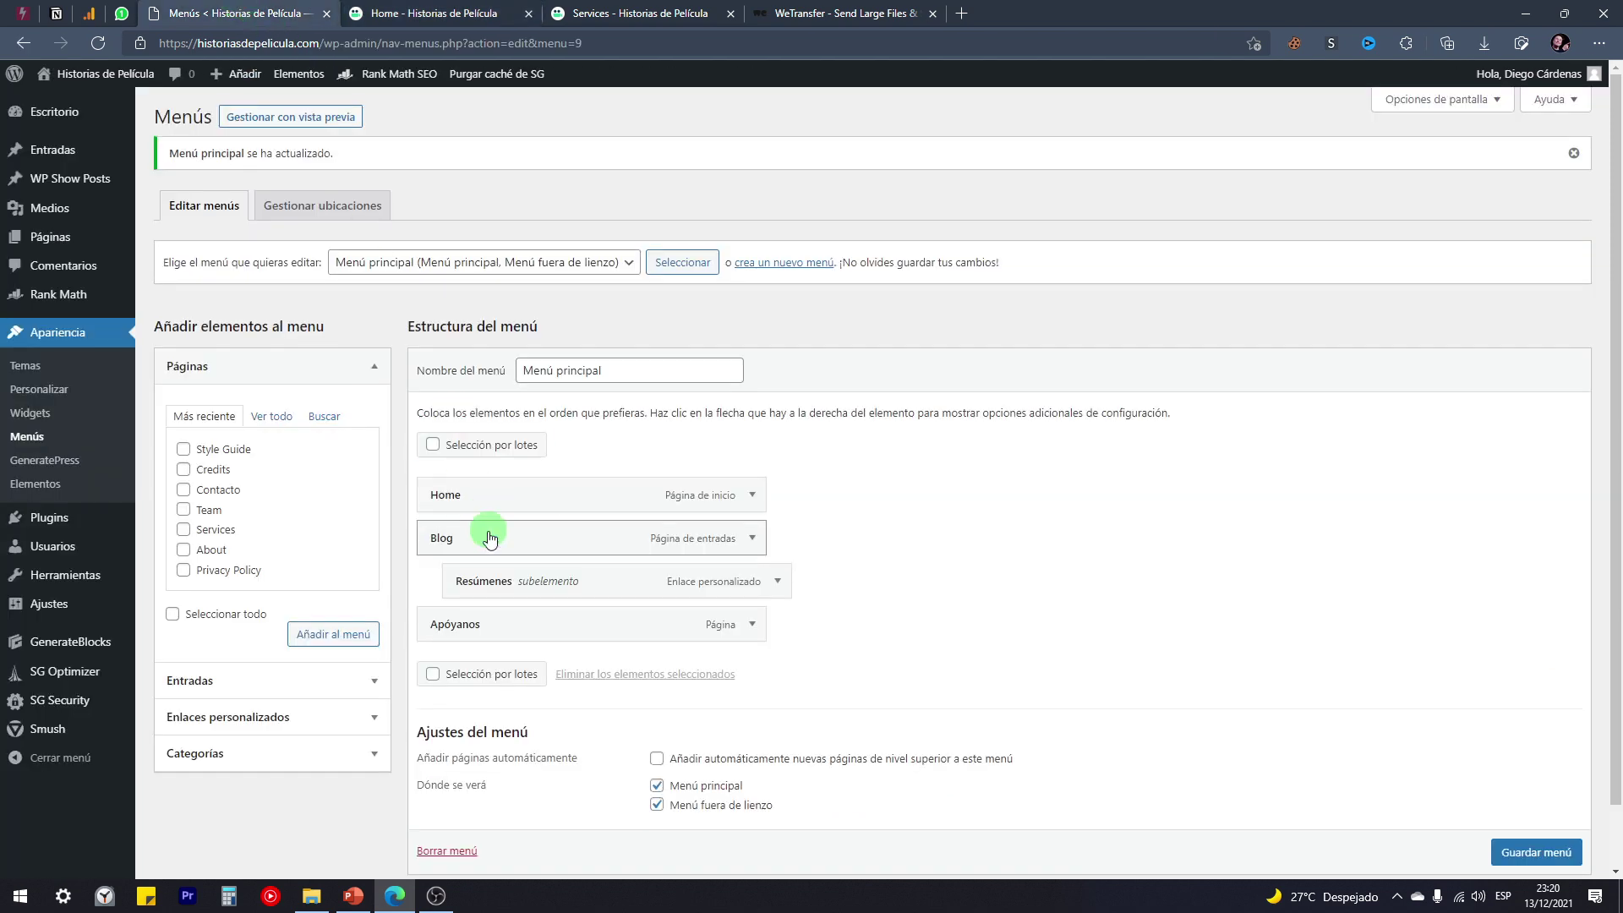
left_click(497, 9)
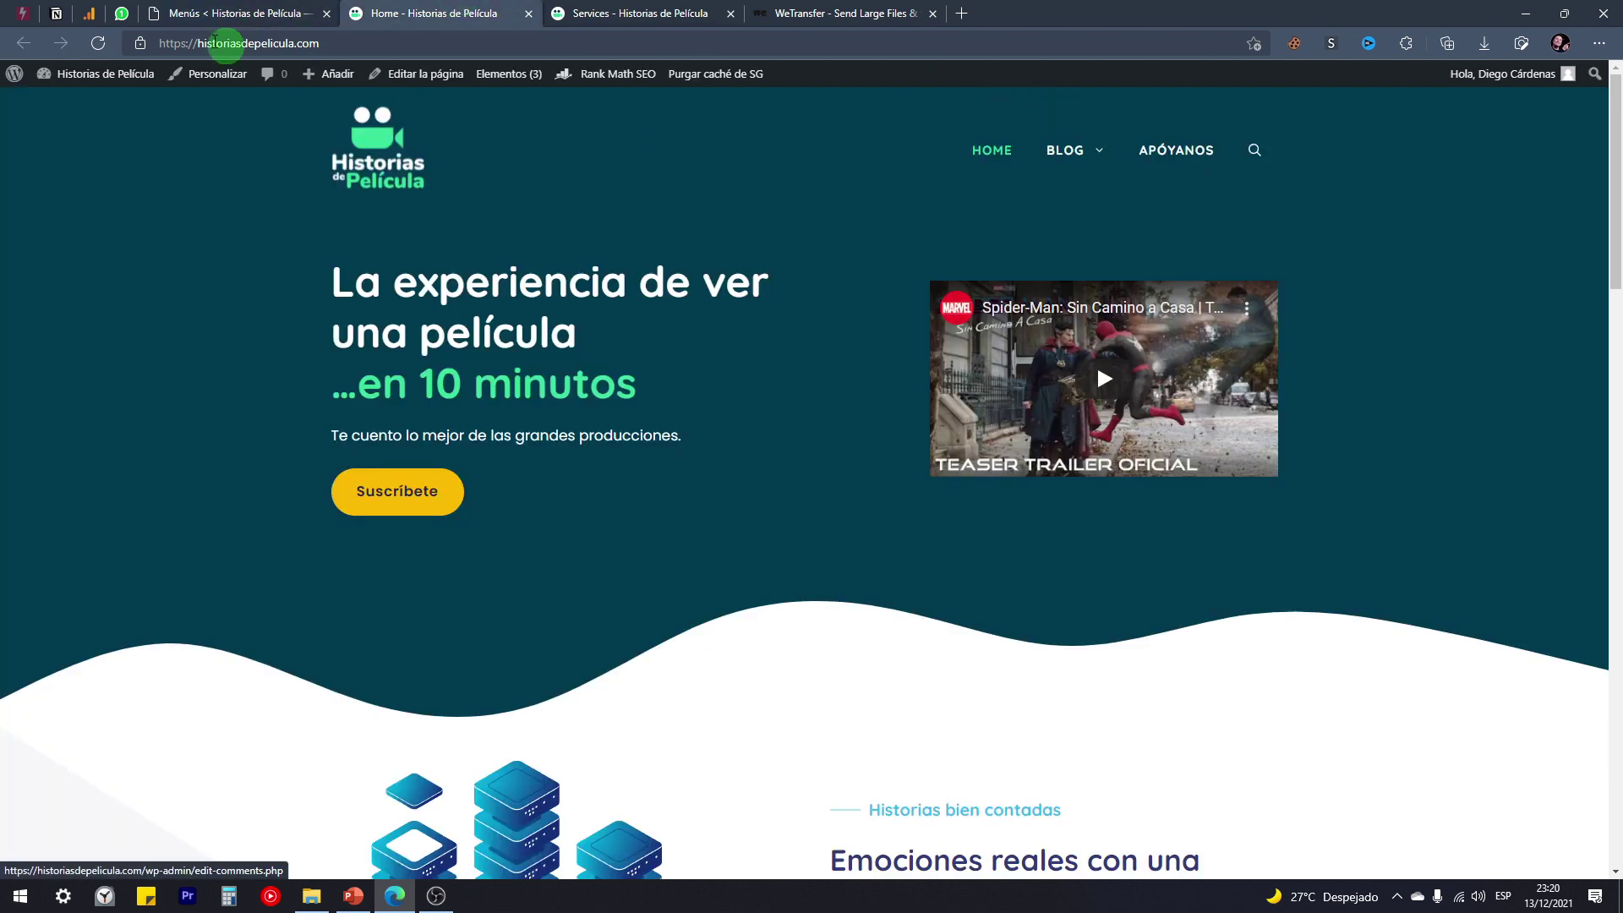
Step: Move the Resúmenes item out of Blog to the top level, between Home and Blog
left_click(203, 10)
left_click_drag(463, 622, 461, 541)
Step: Change the Home item's navigation label to "Inicio" and save the menu
left_click(750, 495)
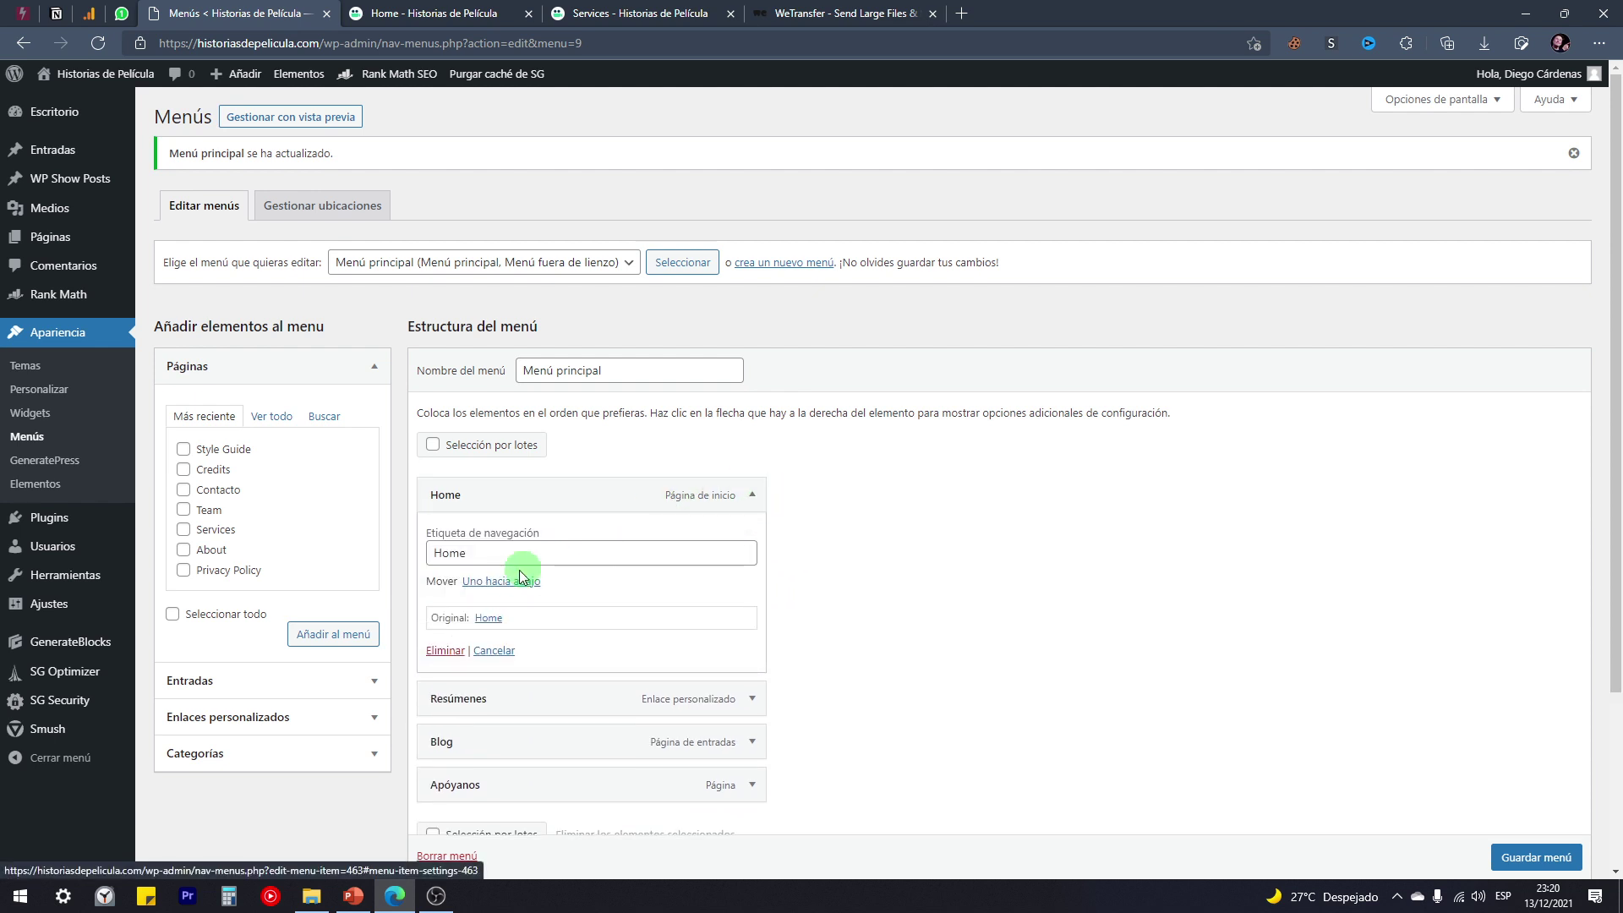
double_click(422, 553)
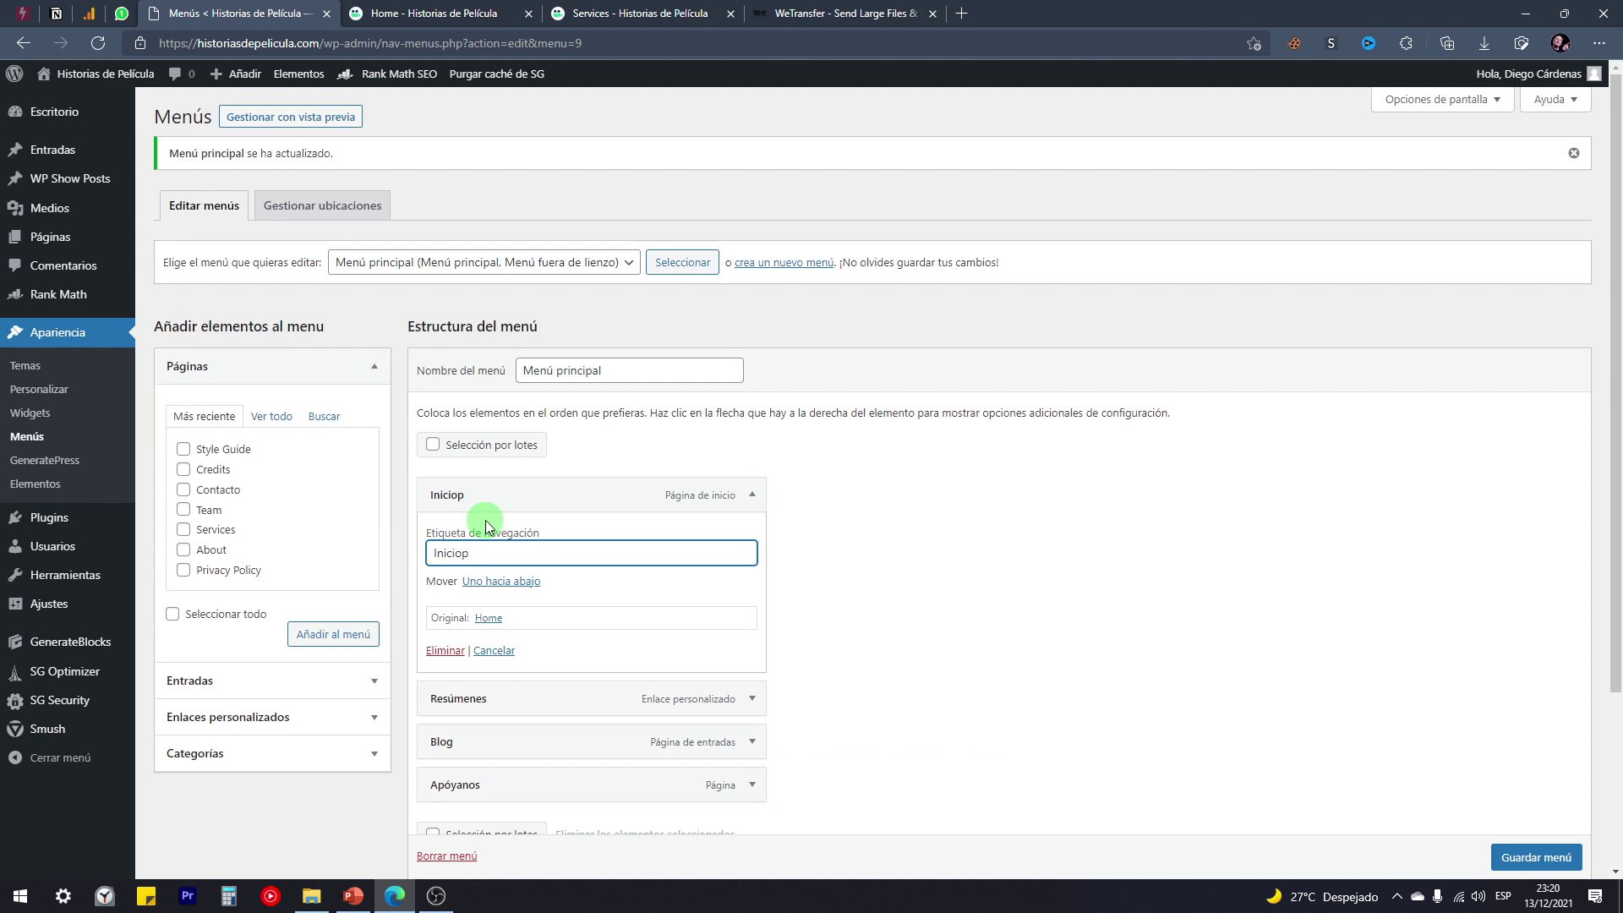
left_click(752, 496)
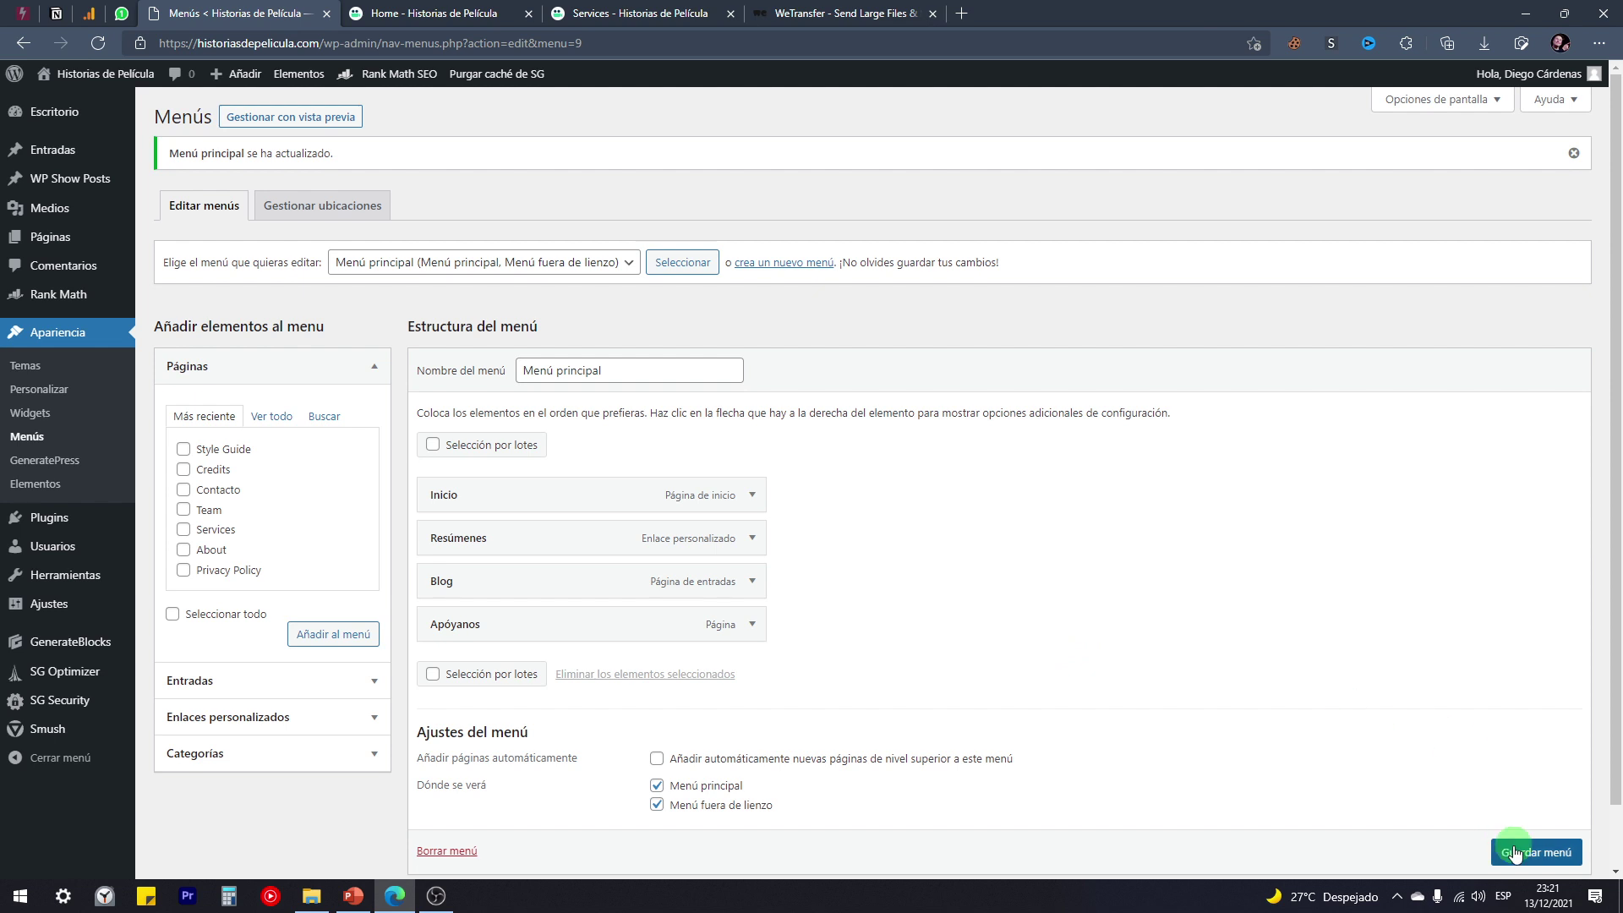
scroll(1527, 859, "down", 1)
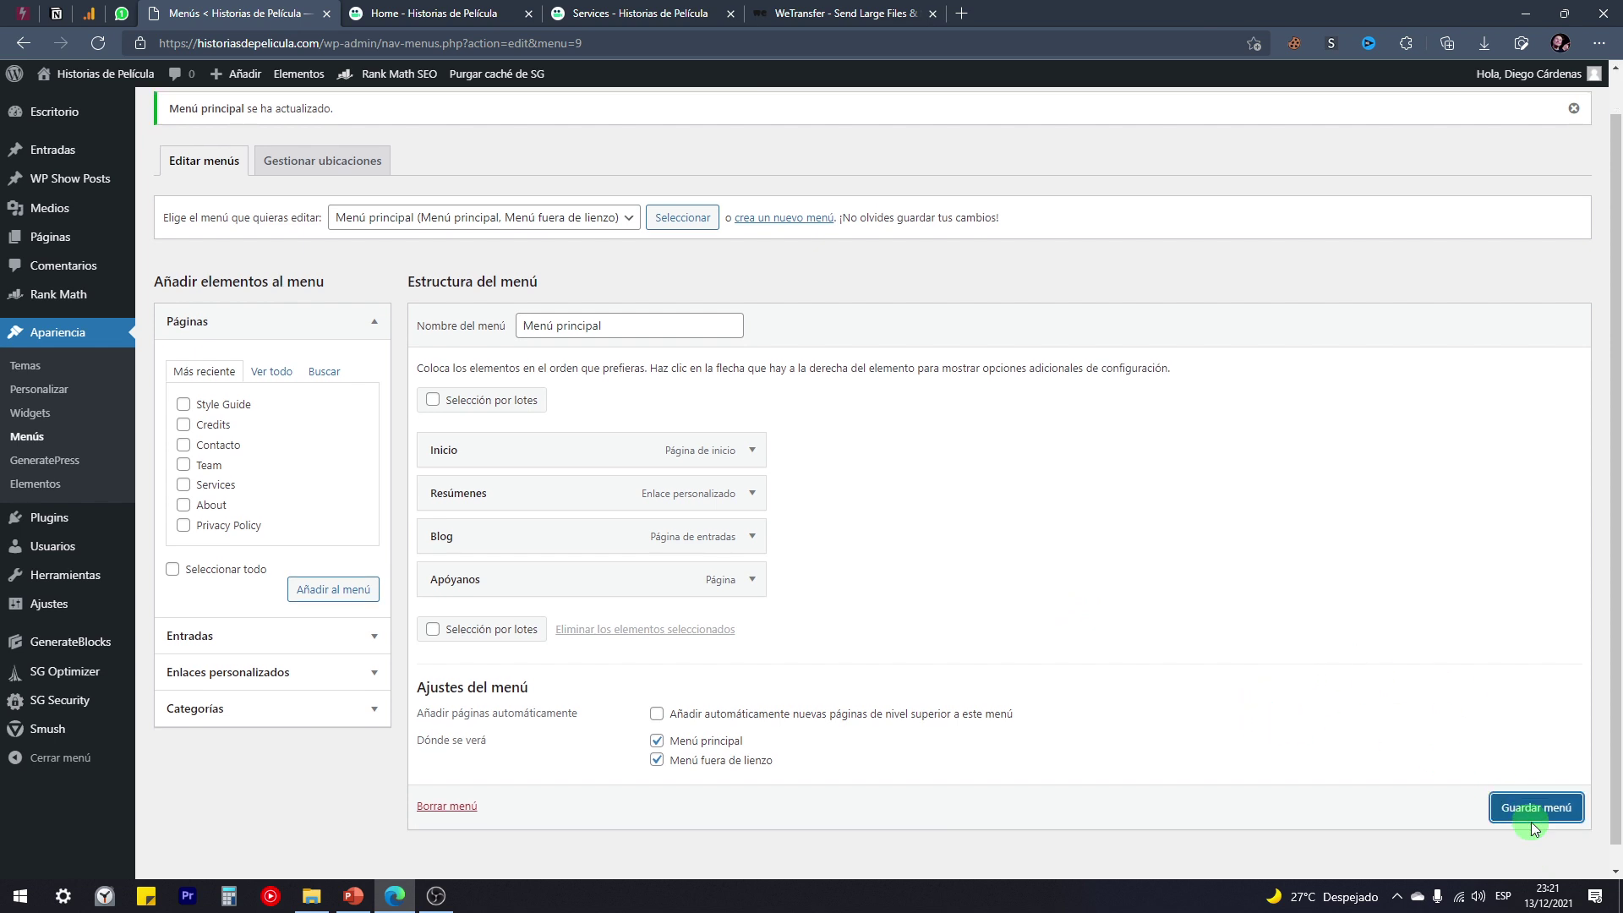
left_click(1502, 806)
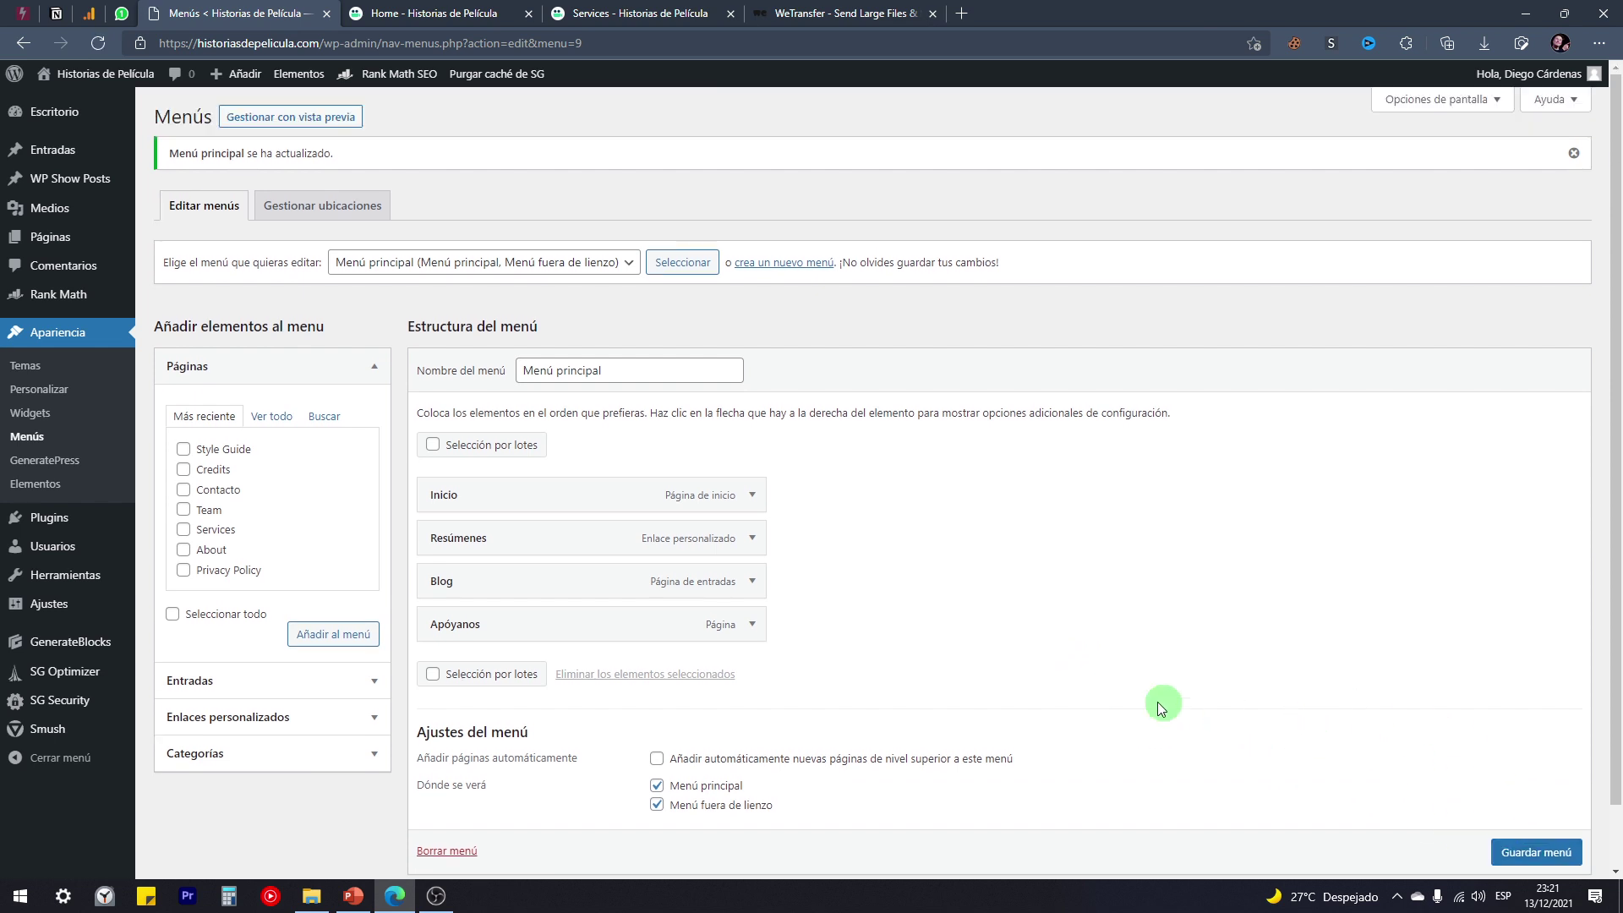
Step: Reload the home page and check the pages that the Blog and Apóyanos navigation links lead to
left_click(419, 14)
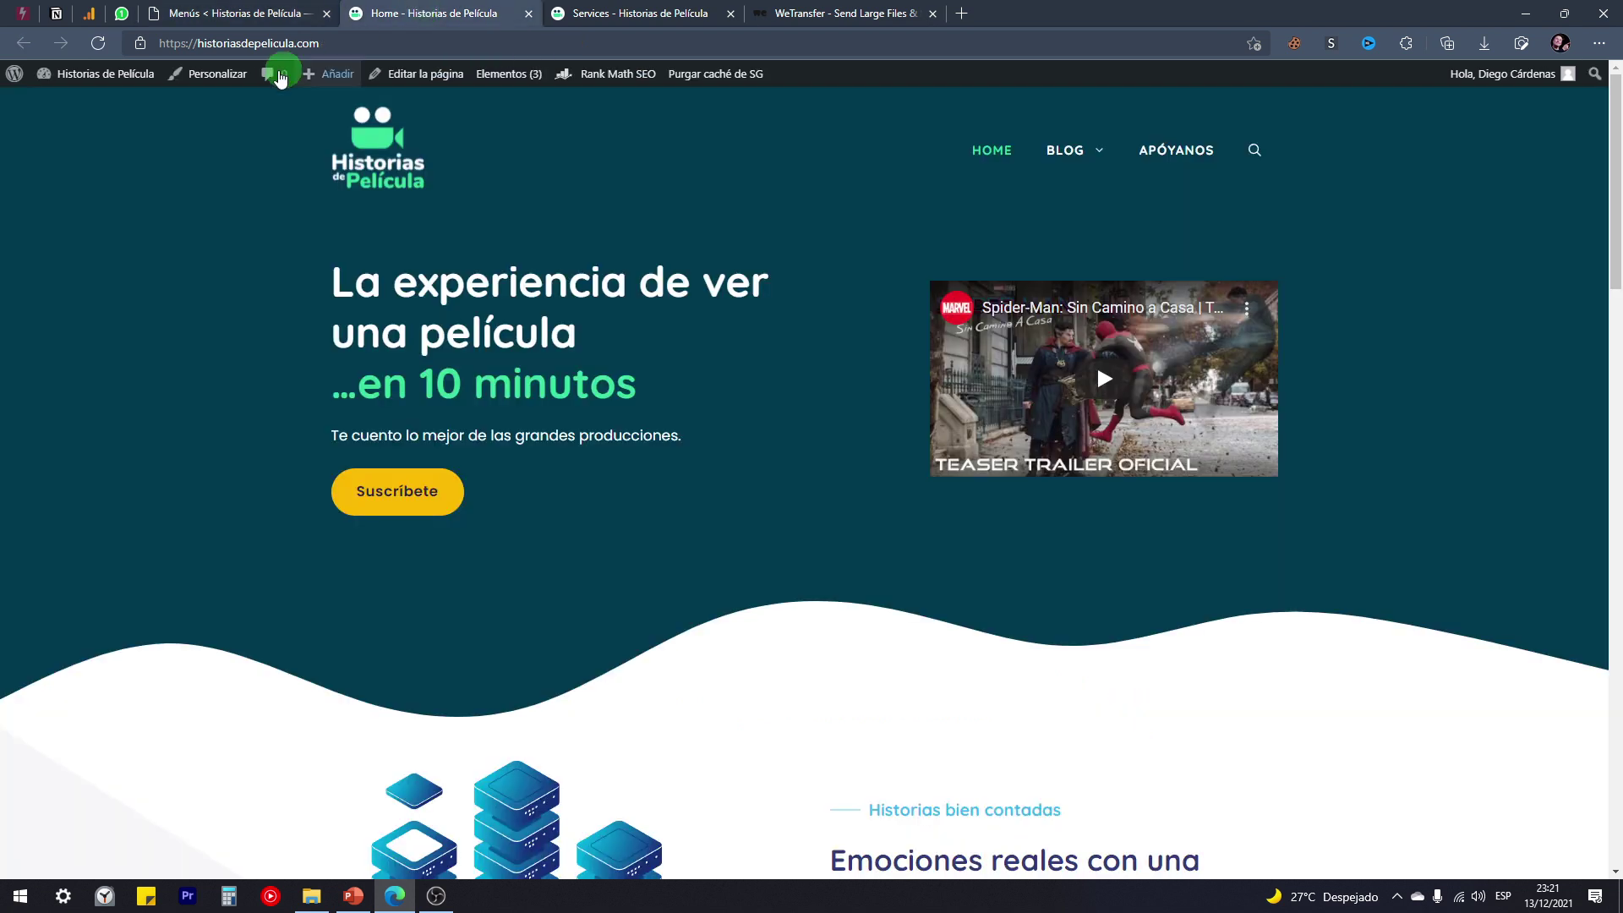
left_click(108, 48)
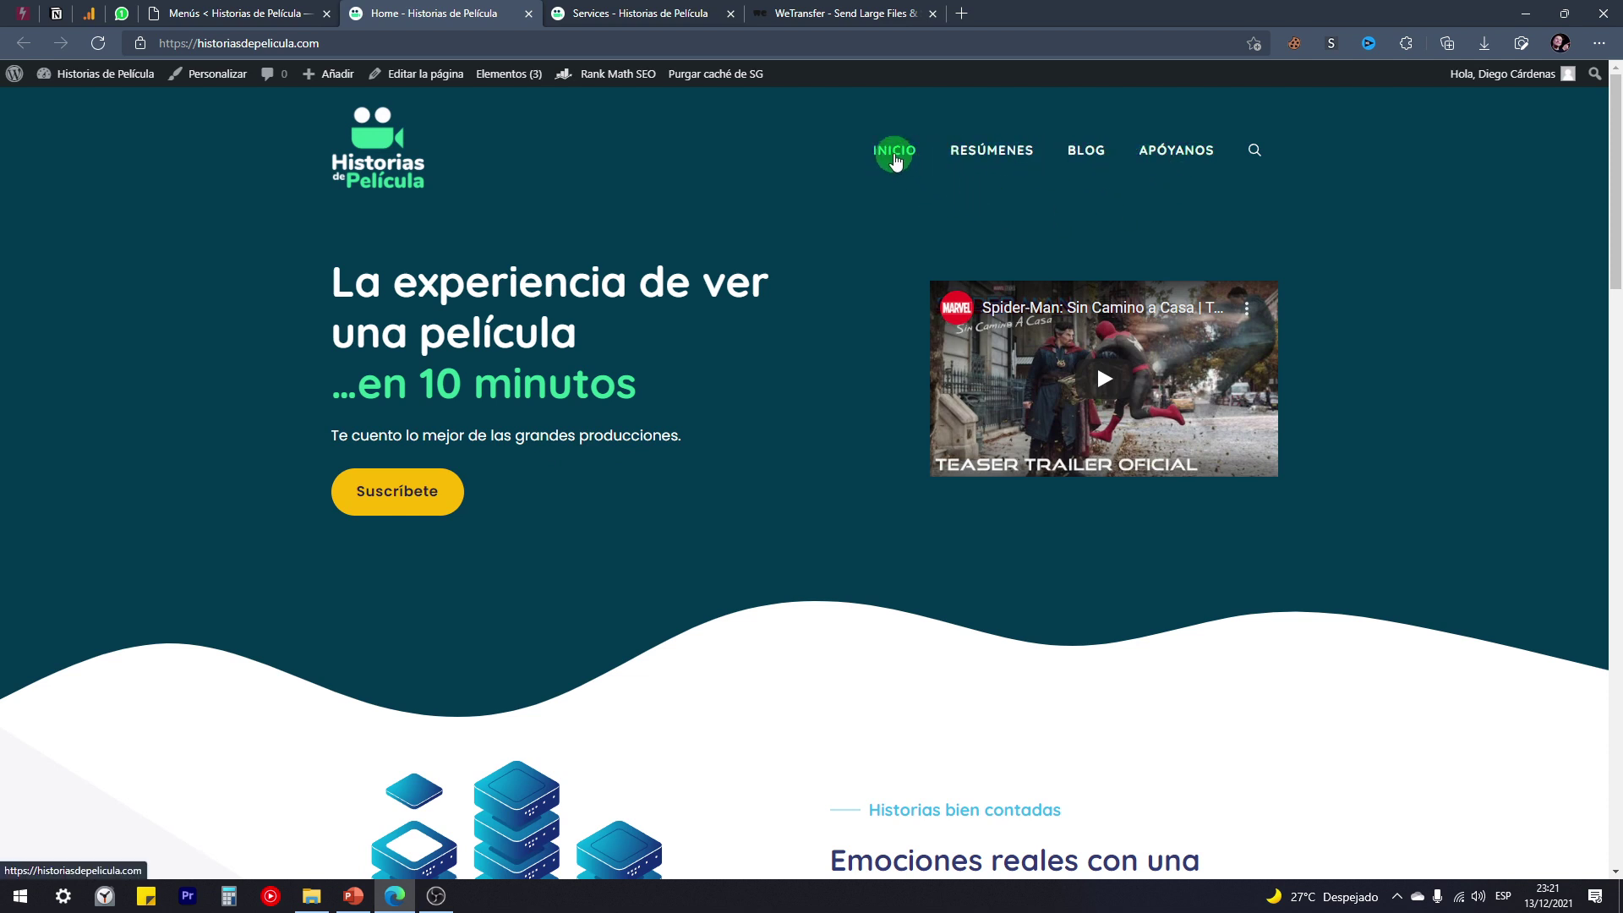
left_click(1091, 160)
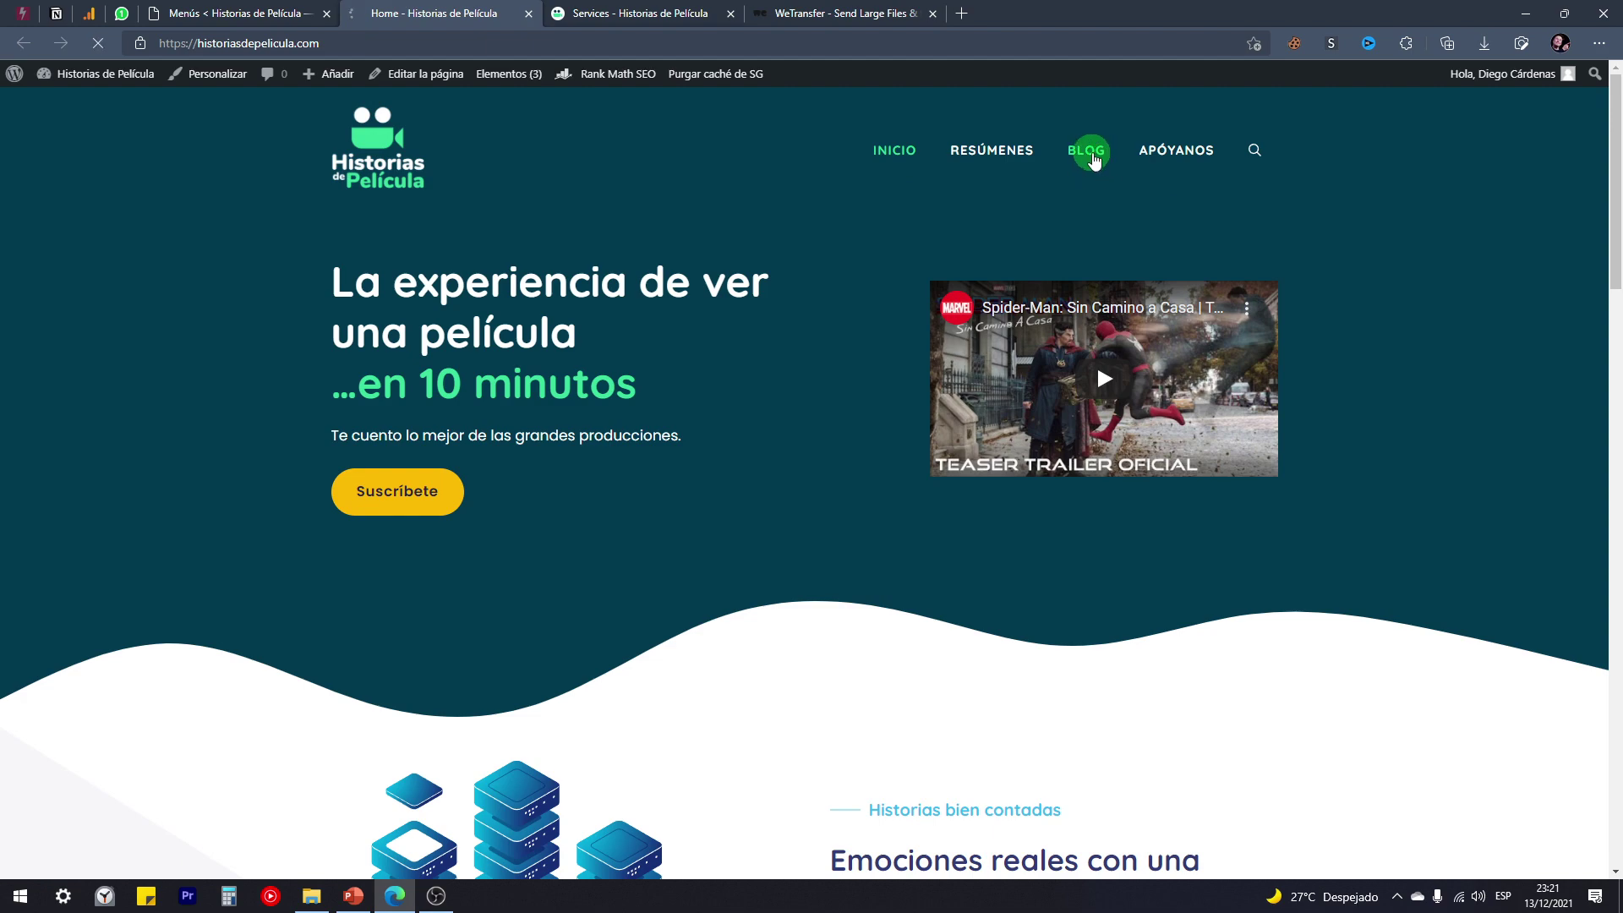
scroll(612, 528, "down", 4)
scroll(612, 528, "up", 4)
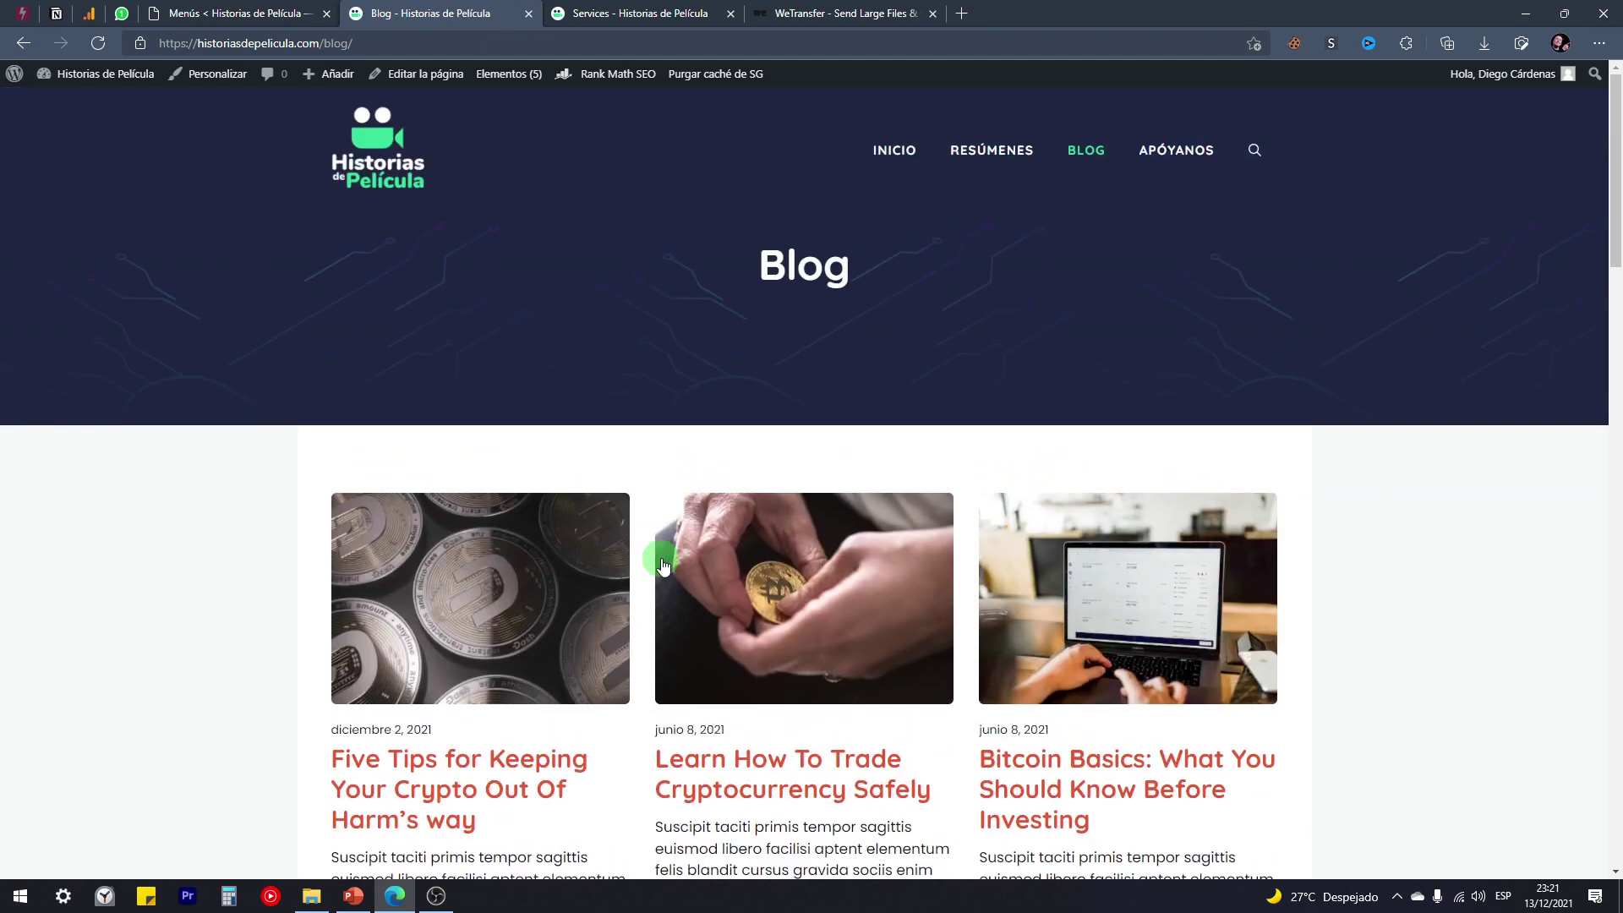
left_click(1181, 161)
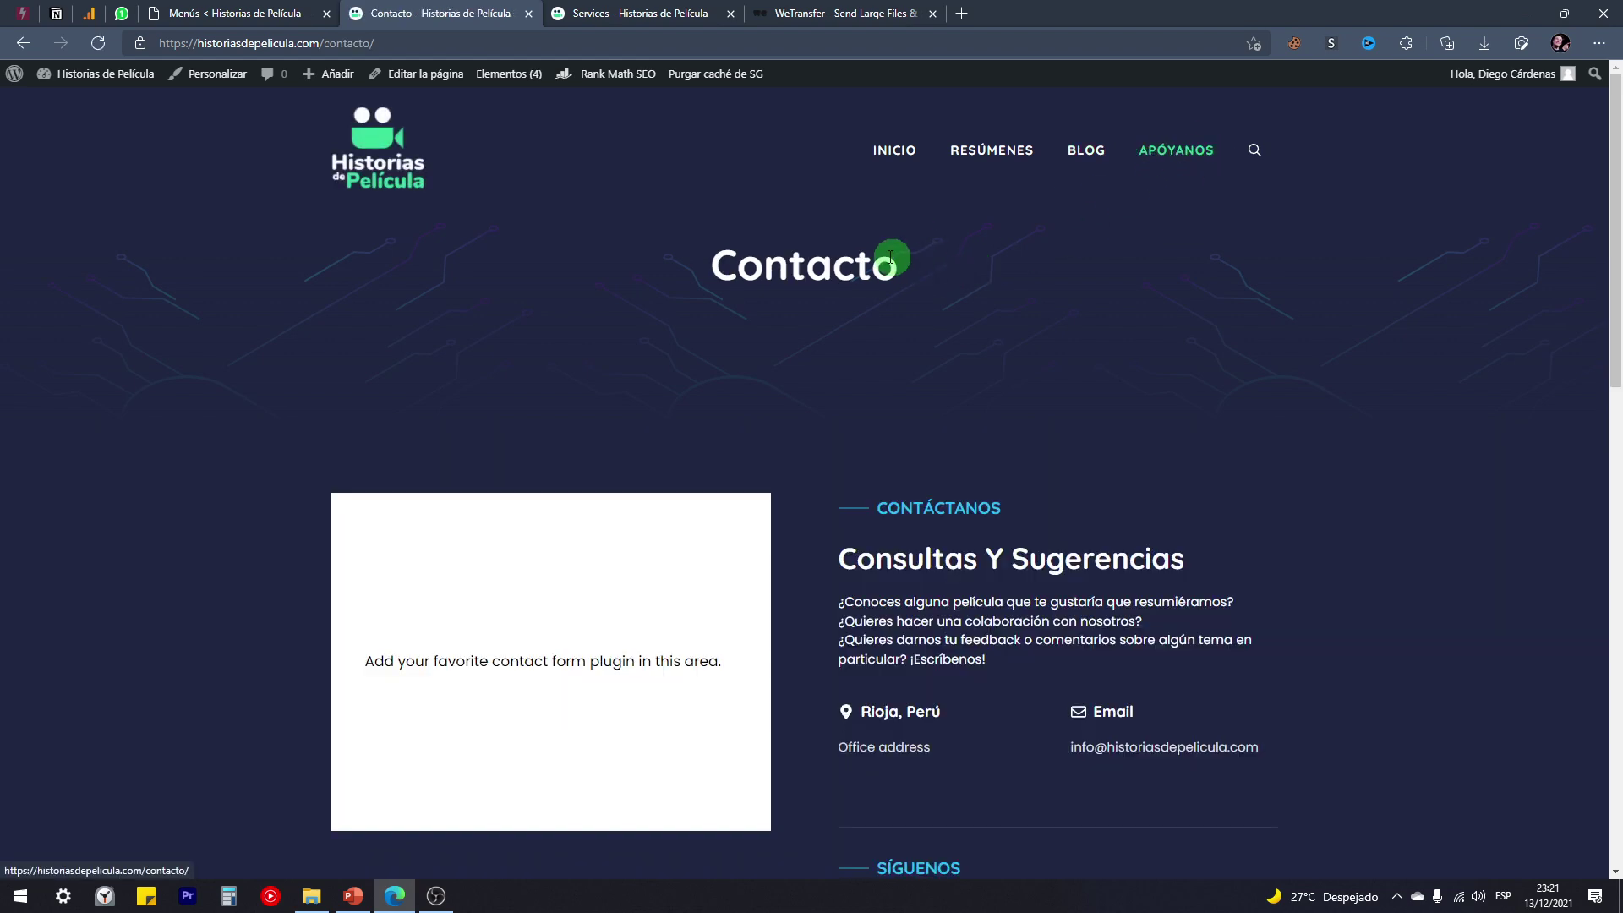
scroll(594, 382, "down", 5)
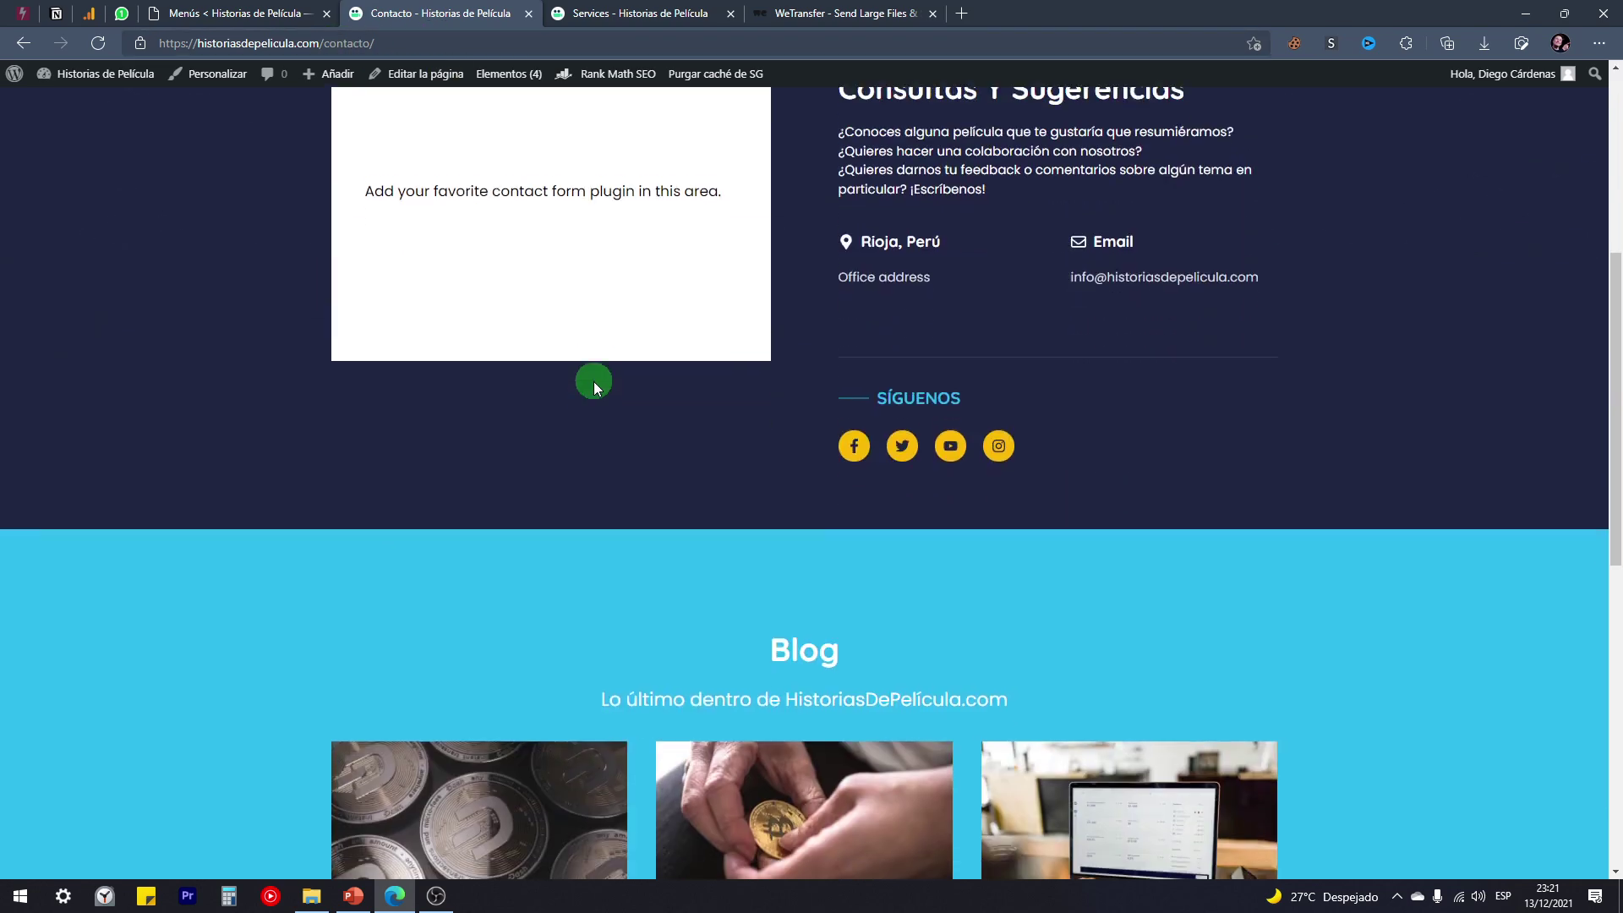
scroll(593, 382, "up", 5)
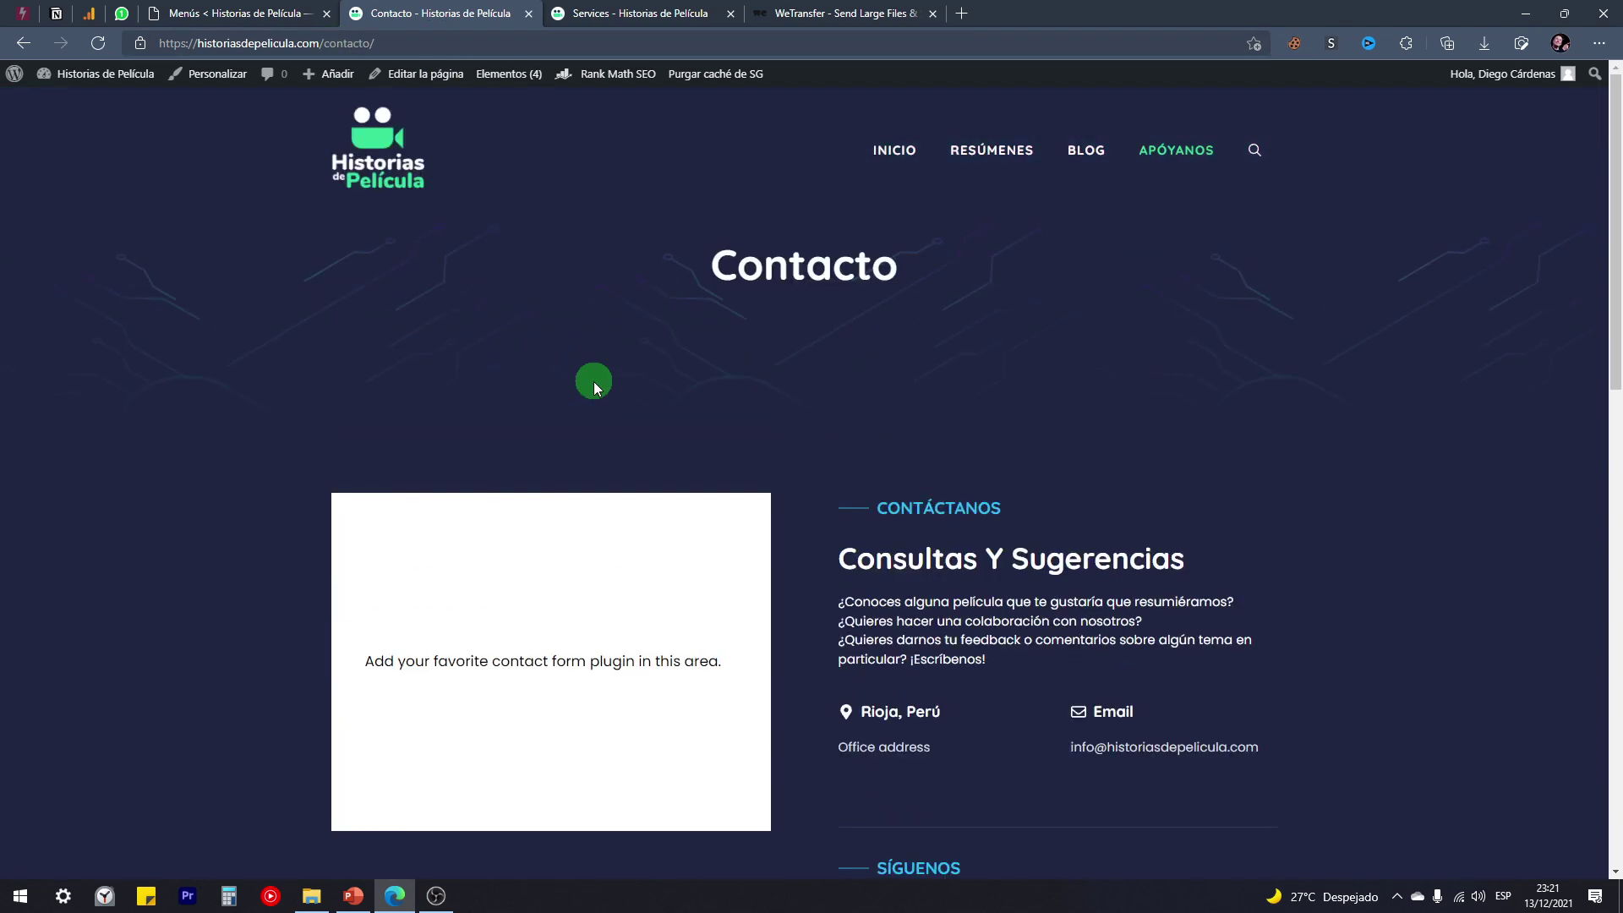
Step: Test where the Resúmenes link leads from the Contacto page and from the Inicio page
left_click(992, 157)
left_click_drag(382, 43, 370, 44)
left_click(994, 155)
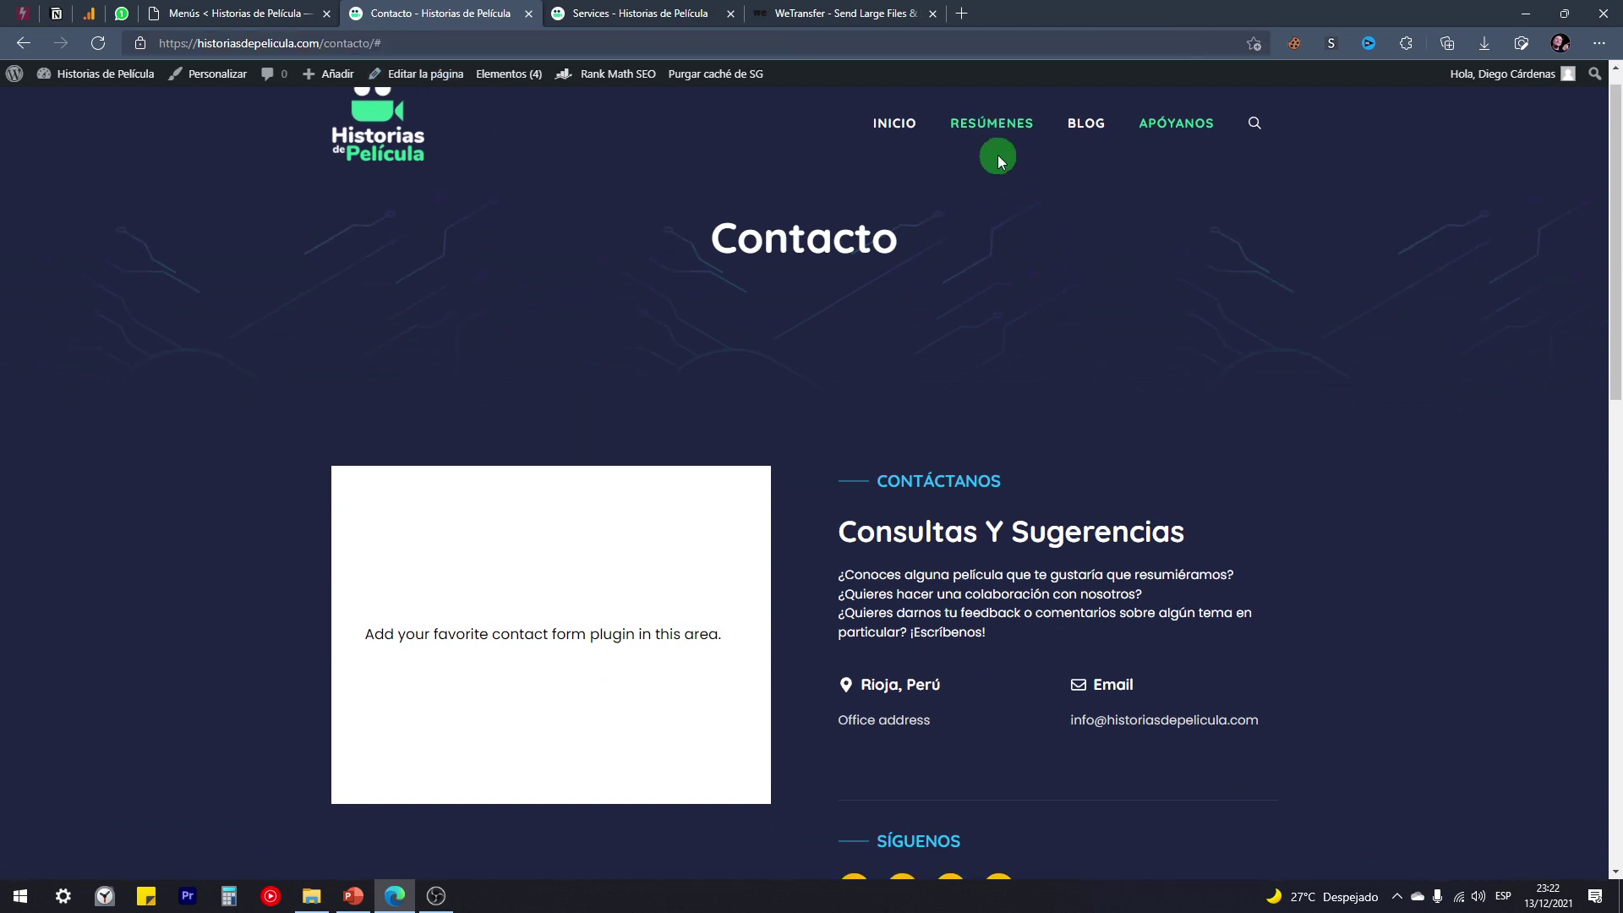
left_click(890, 161)
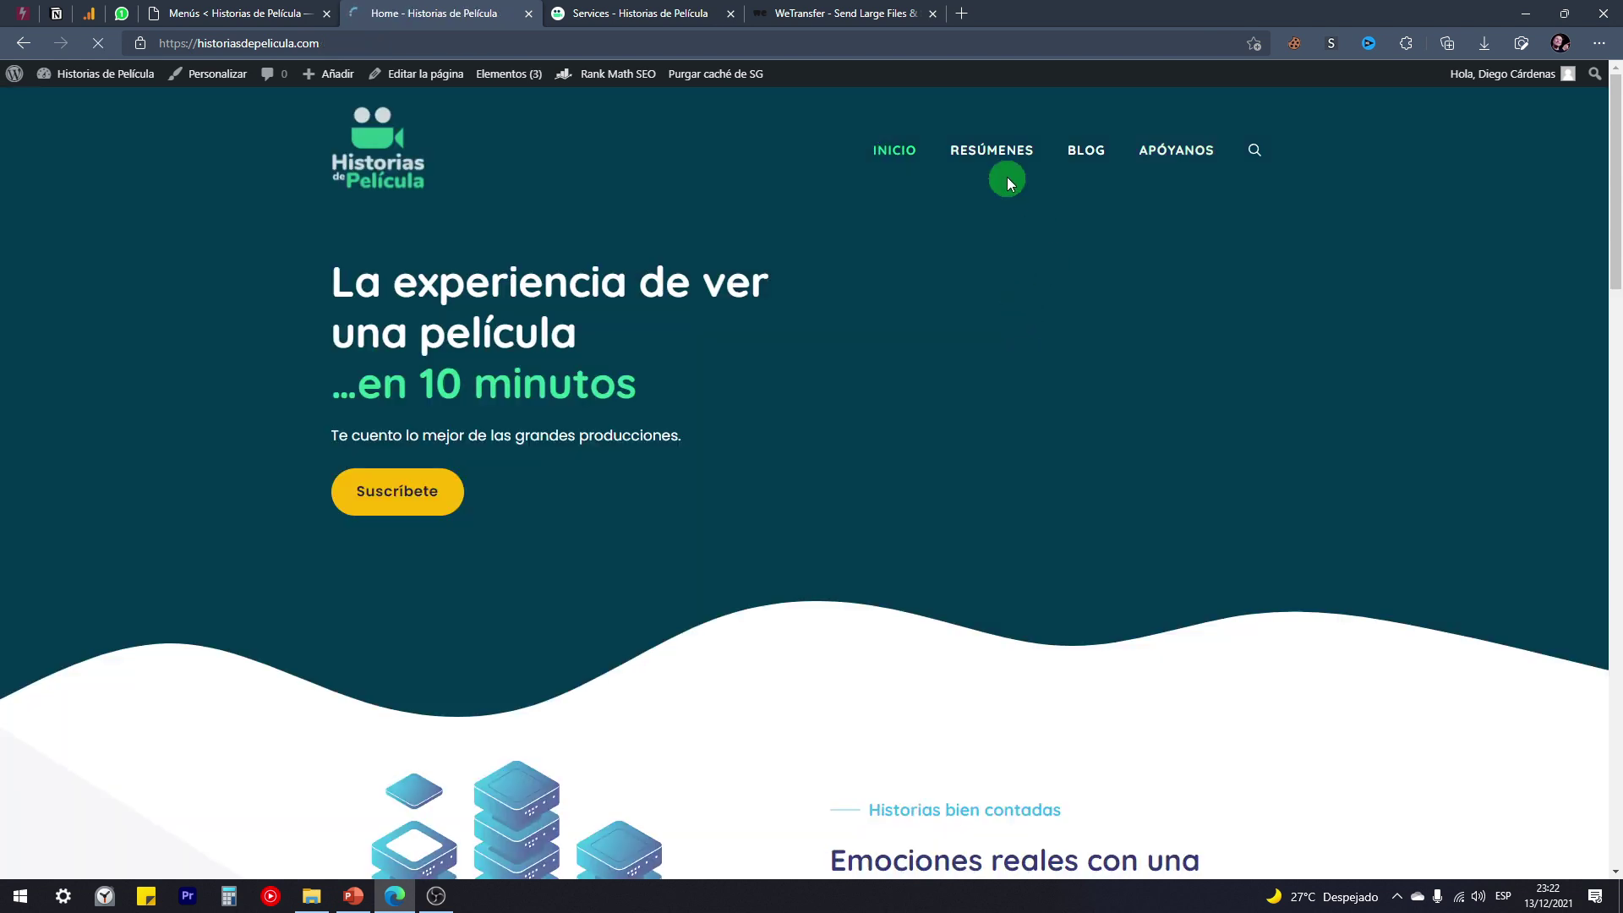
left_click(994, 155)
scroll(821, 410, "up", 1)
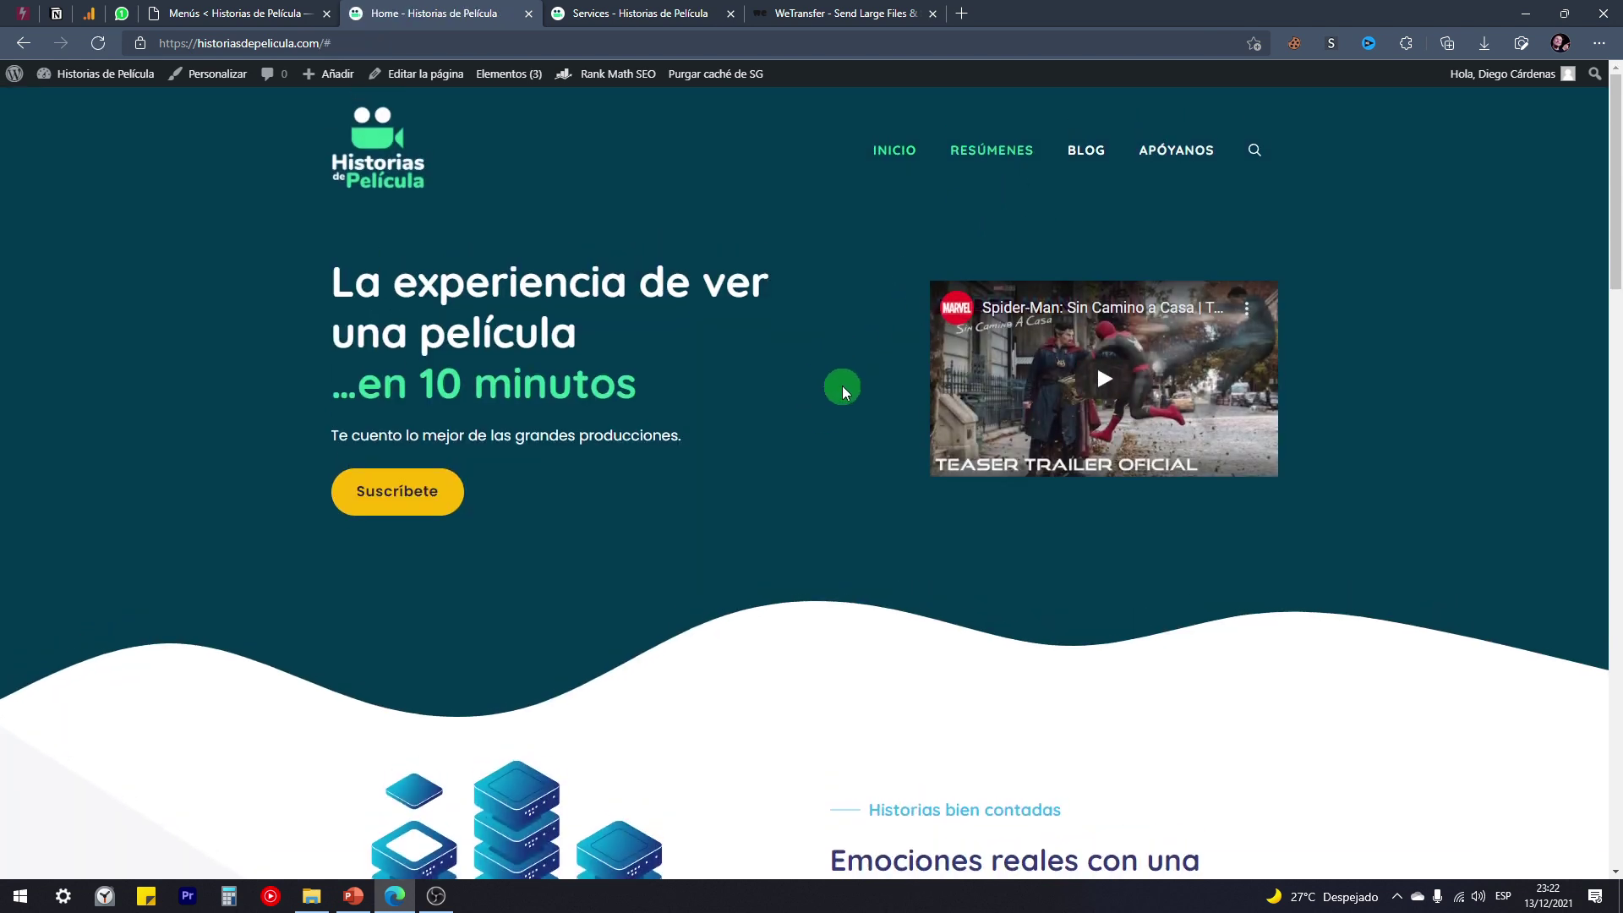
Step: Open the site's navigation search box and close it again without searching
left_click(1255, 159)
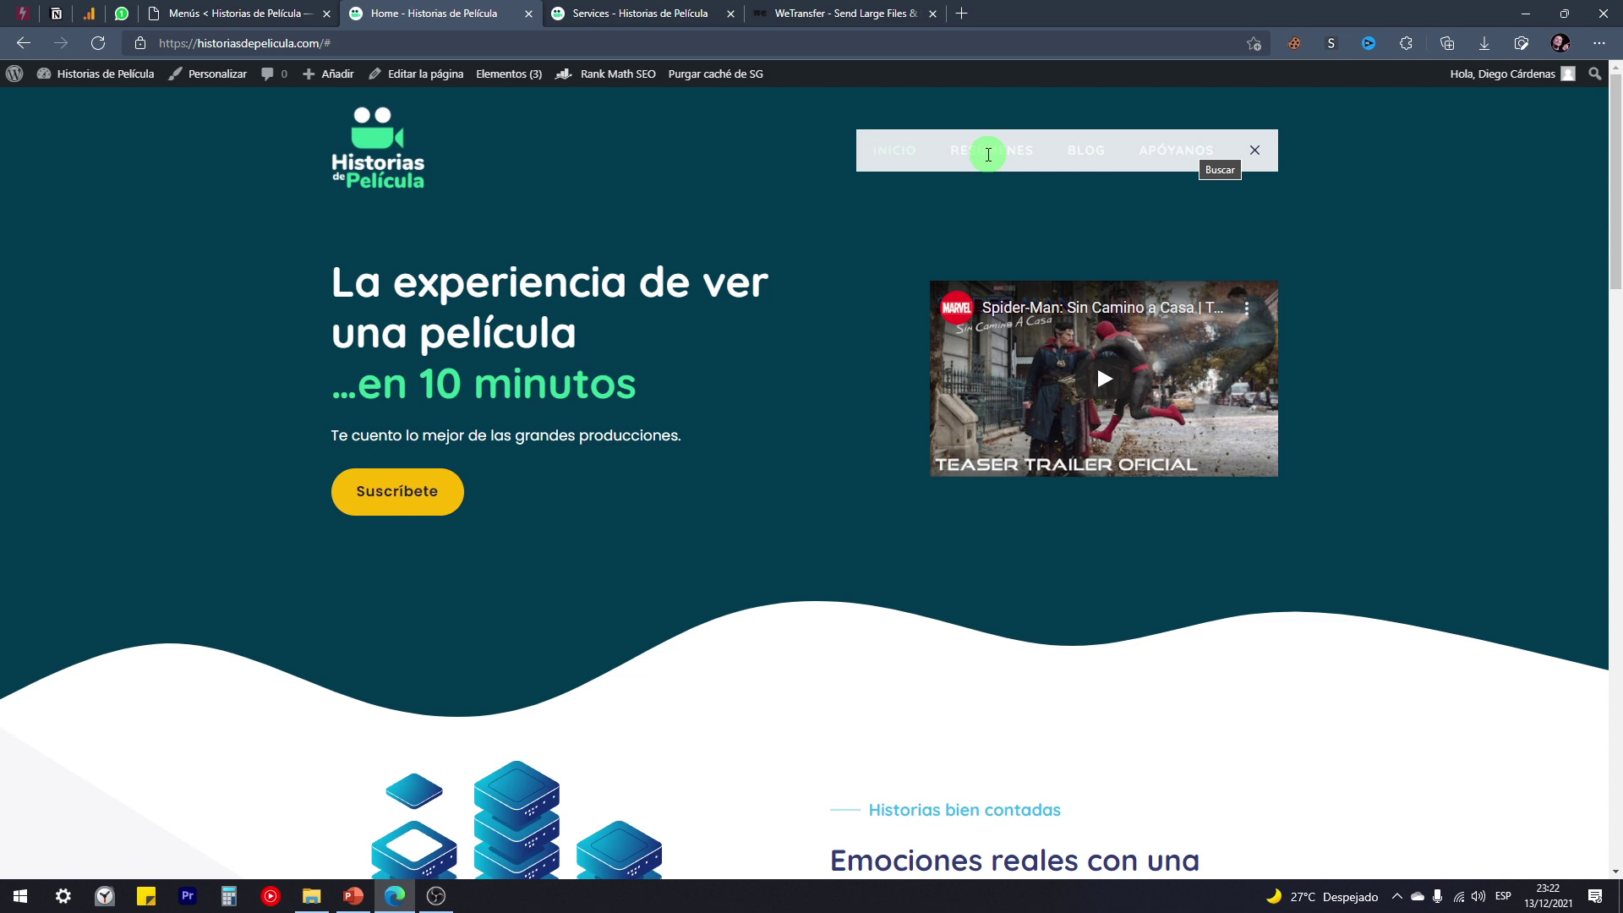
left_click(847, 343)
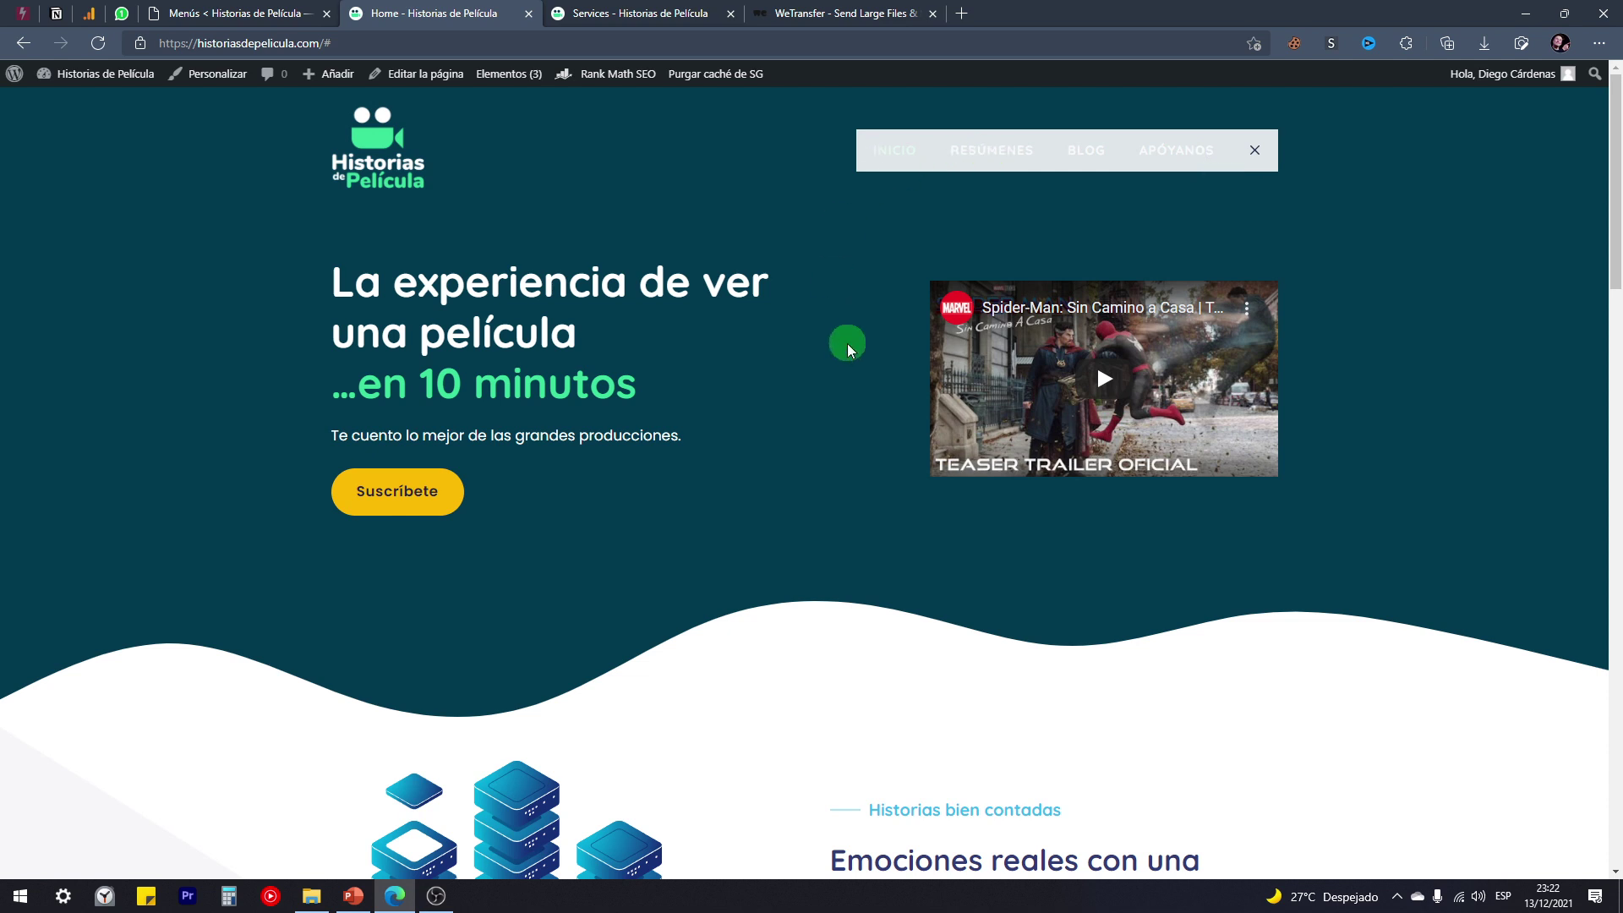
left_click(1253, 151)
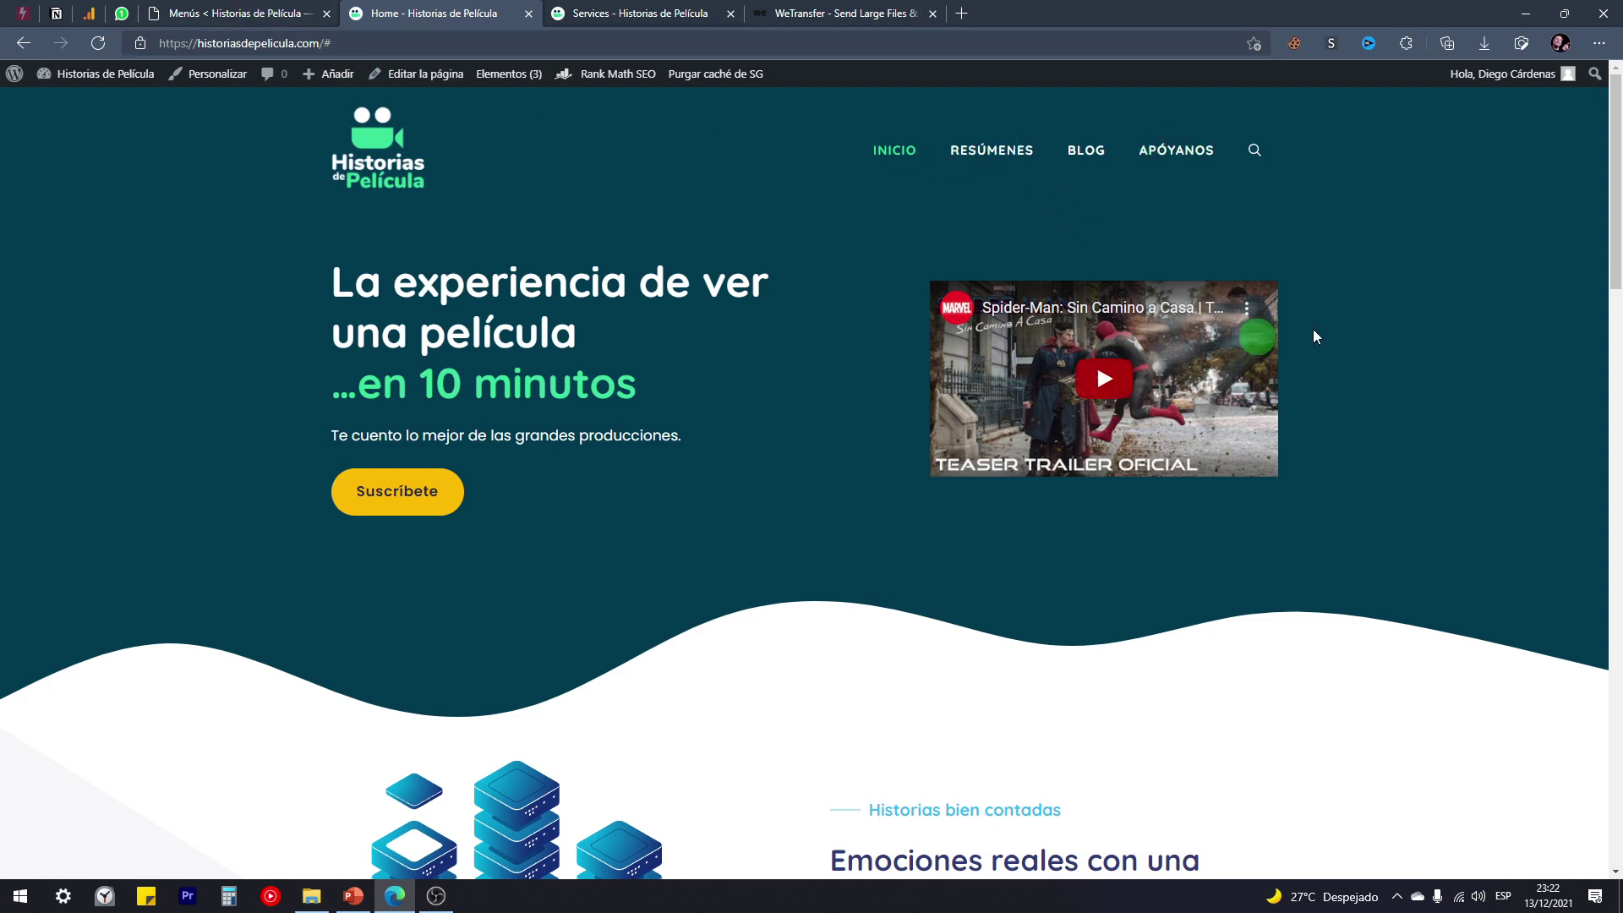
Step: Review the links in the home page's footer and load the Footer menu in the menu editor
left_click_drag(1612, 185, 1615, 761)
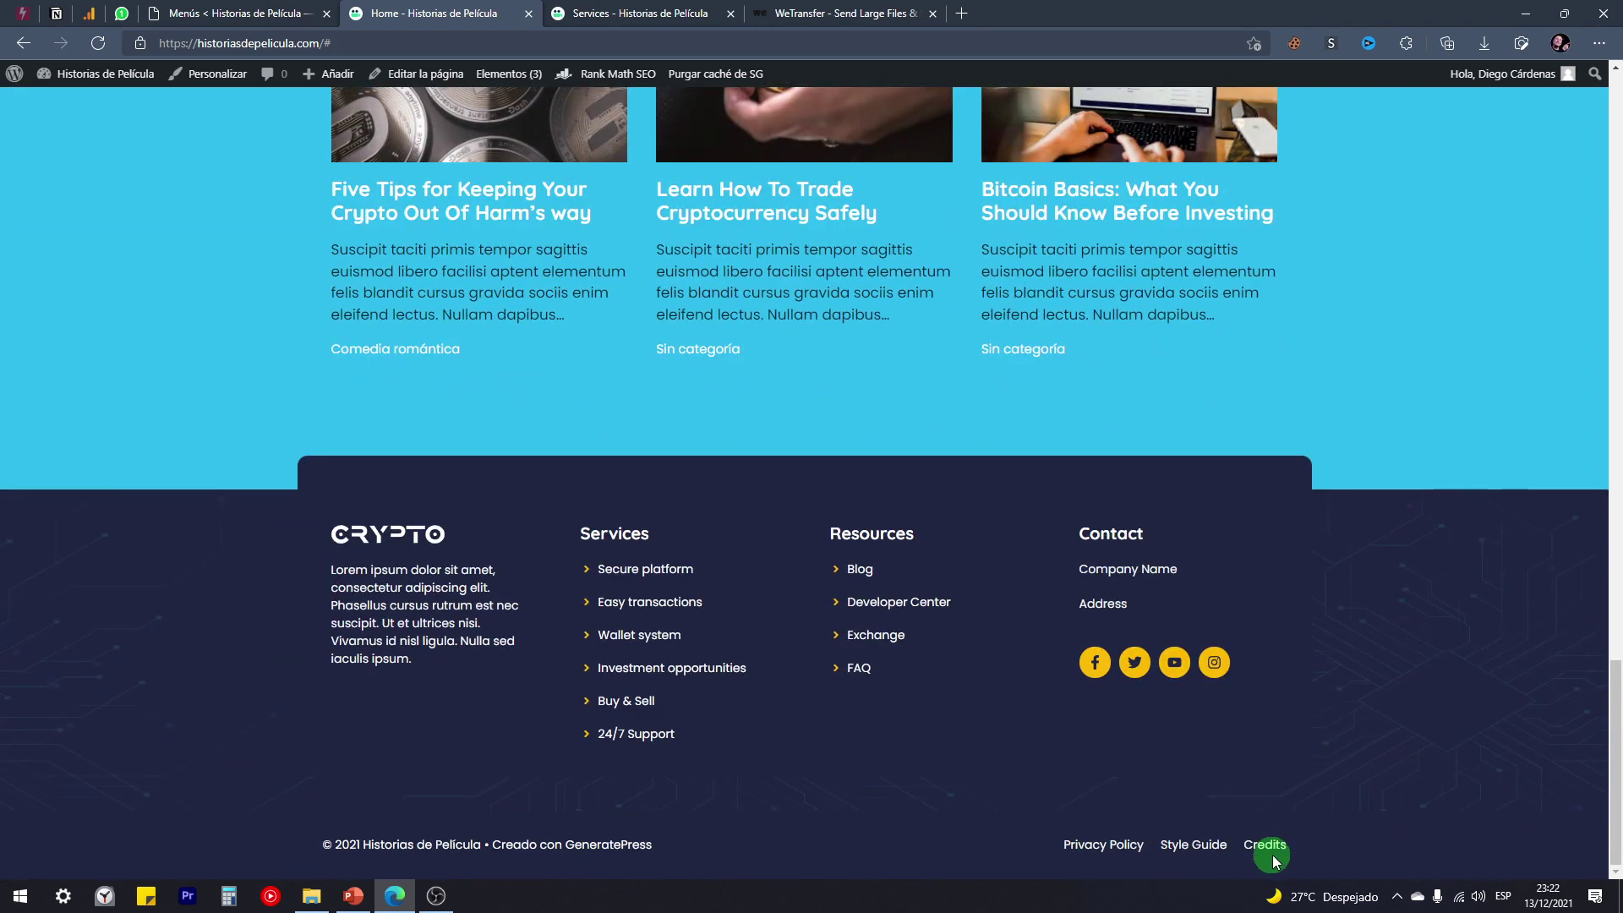
left_click(195, 10)
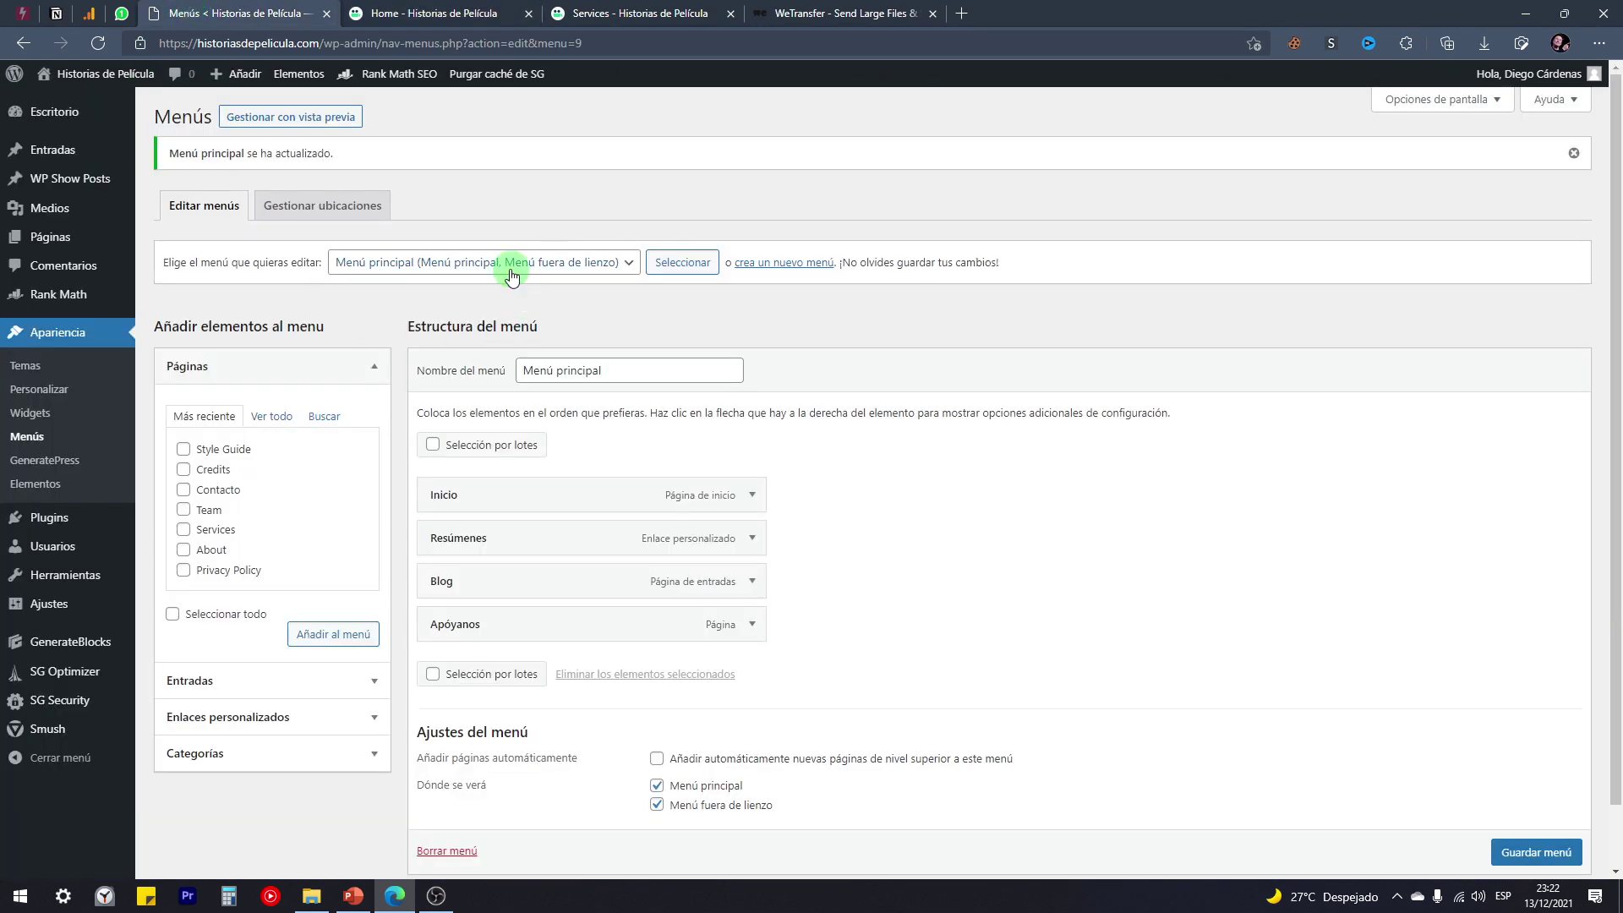
left_click(420, 264)
key("Escape")
left_click(656, 269)
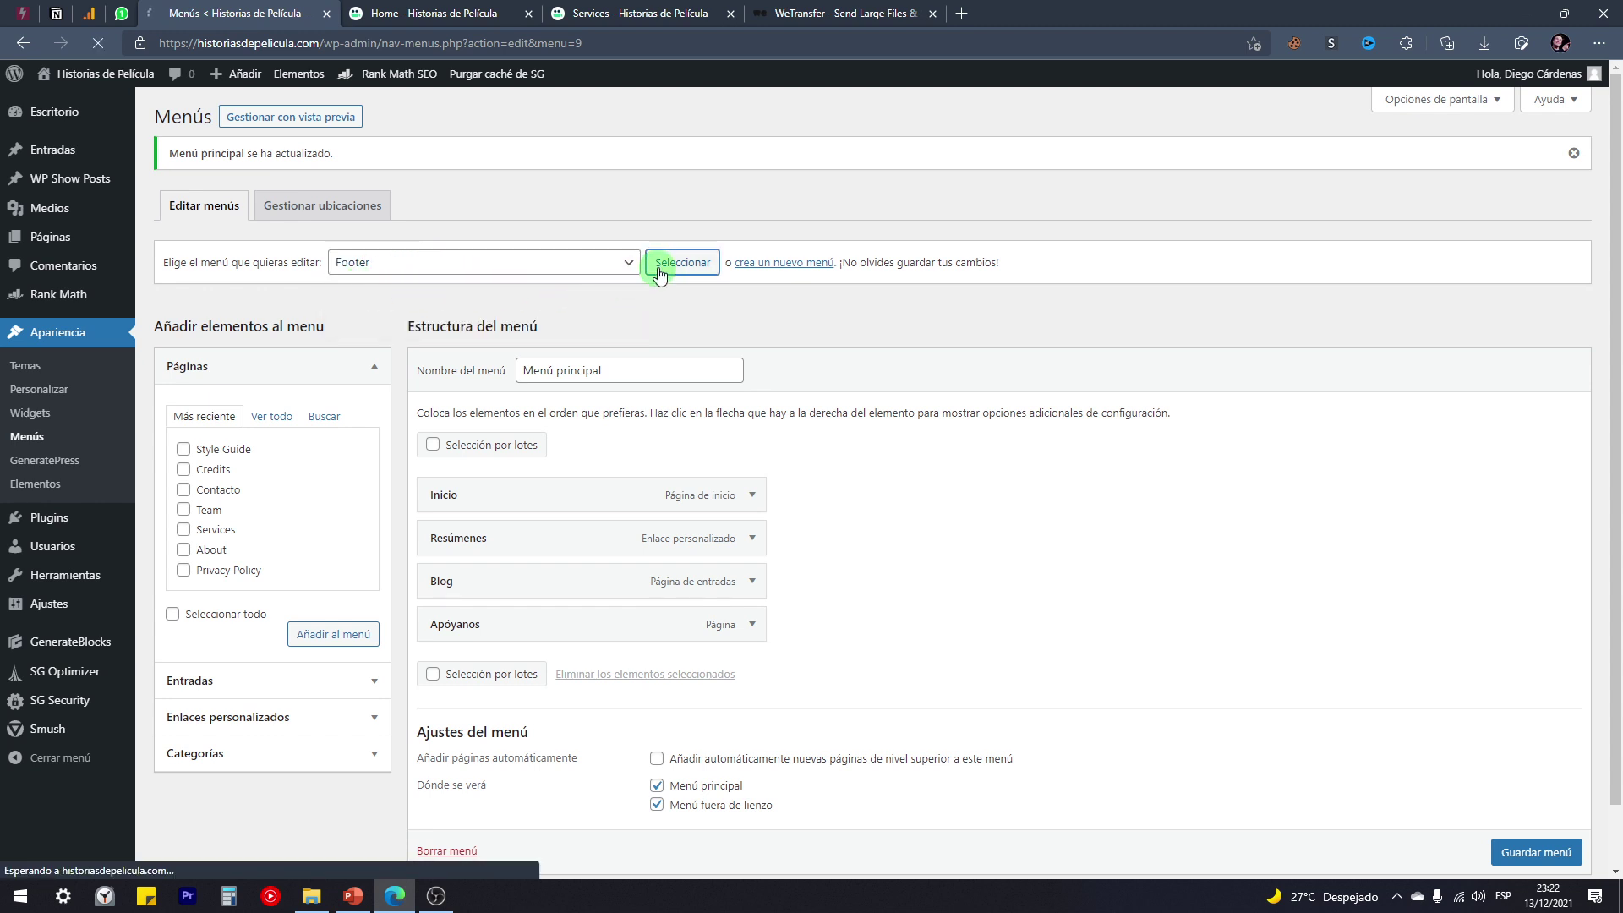
Step: Inspect the Privacy Policy and Style Guide item settings and the categories that can be added to the Footer menu
left_click(752, 443)
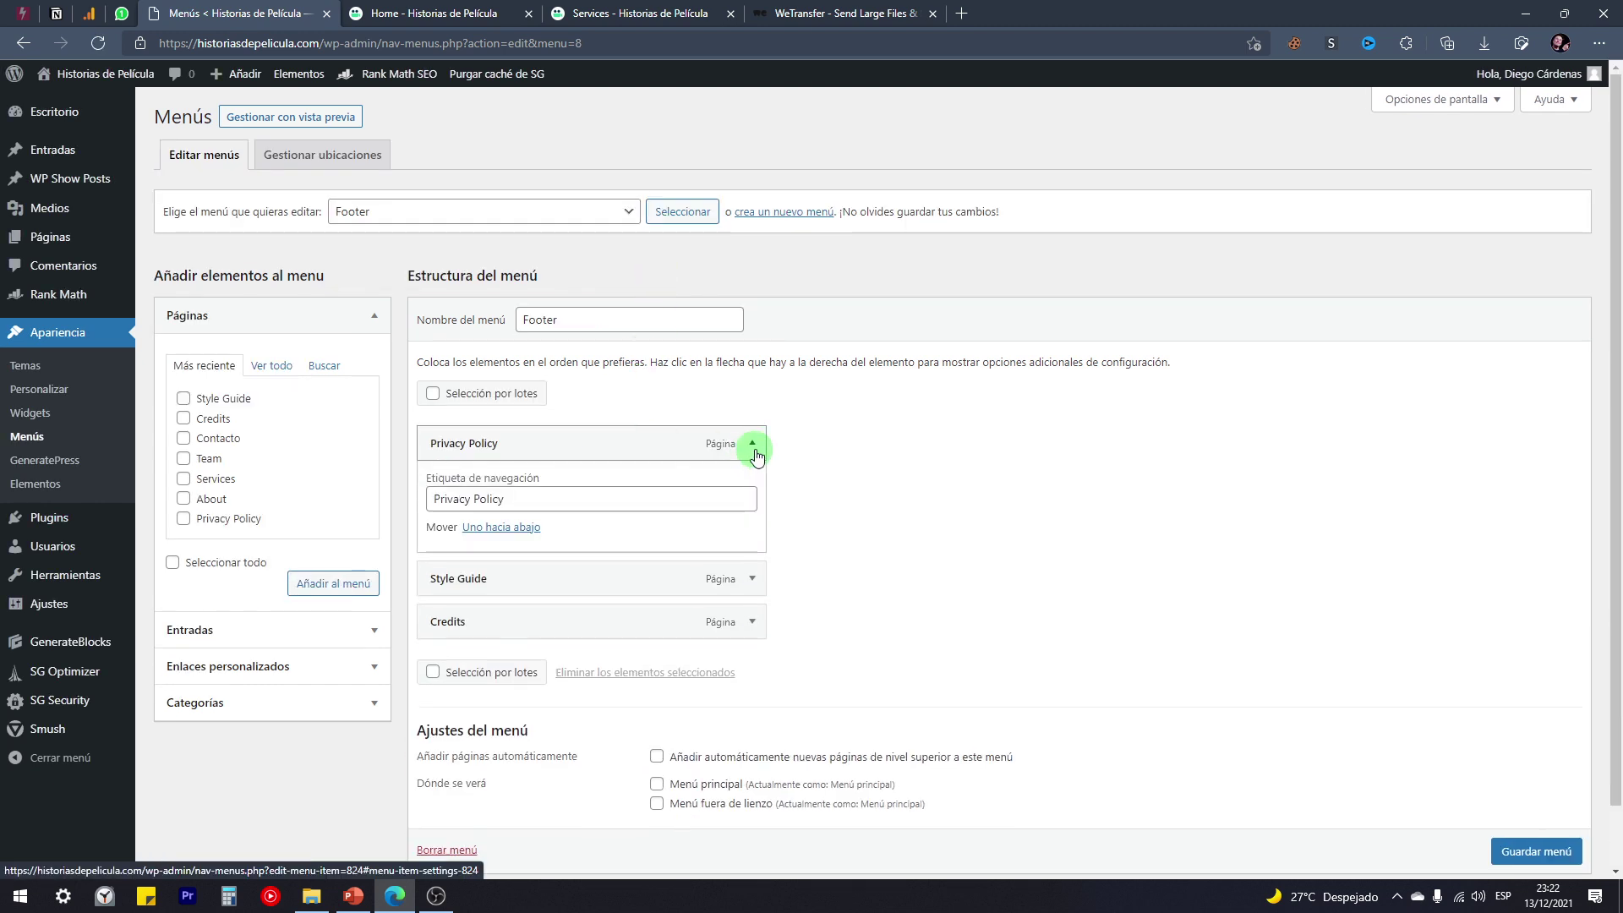
left_click(751, 443)
left_click(752, 486)
left_click_drag(725, 545, 436, 548)
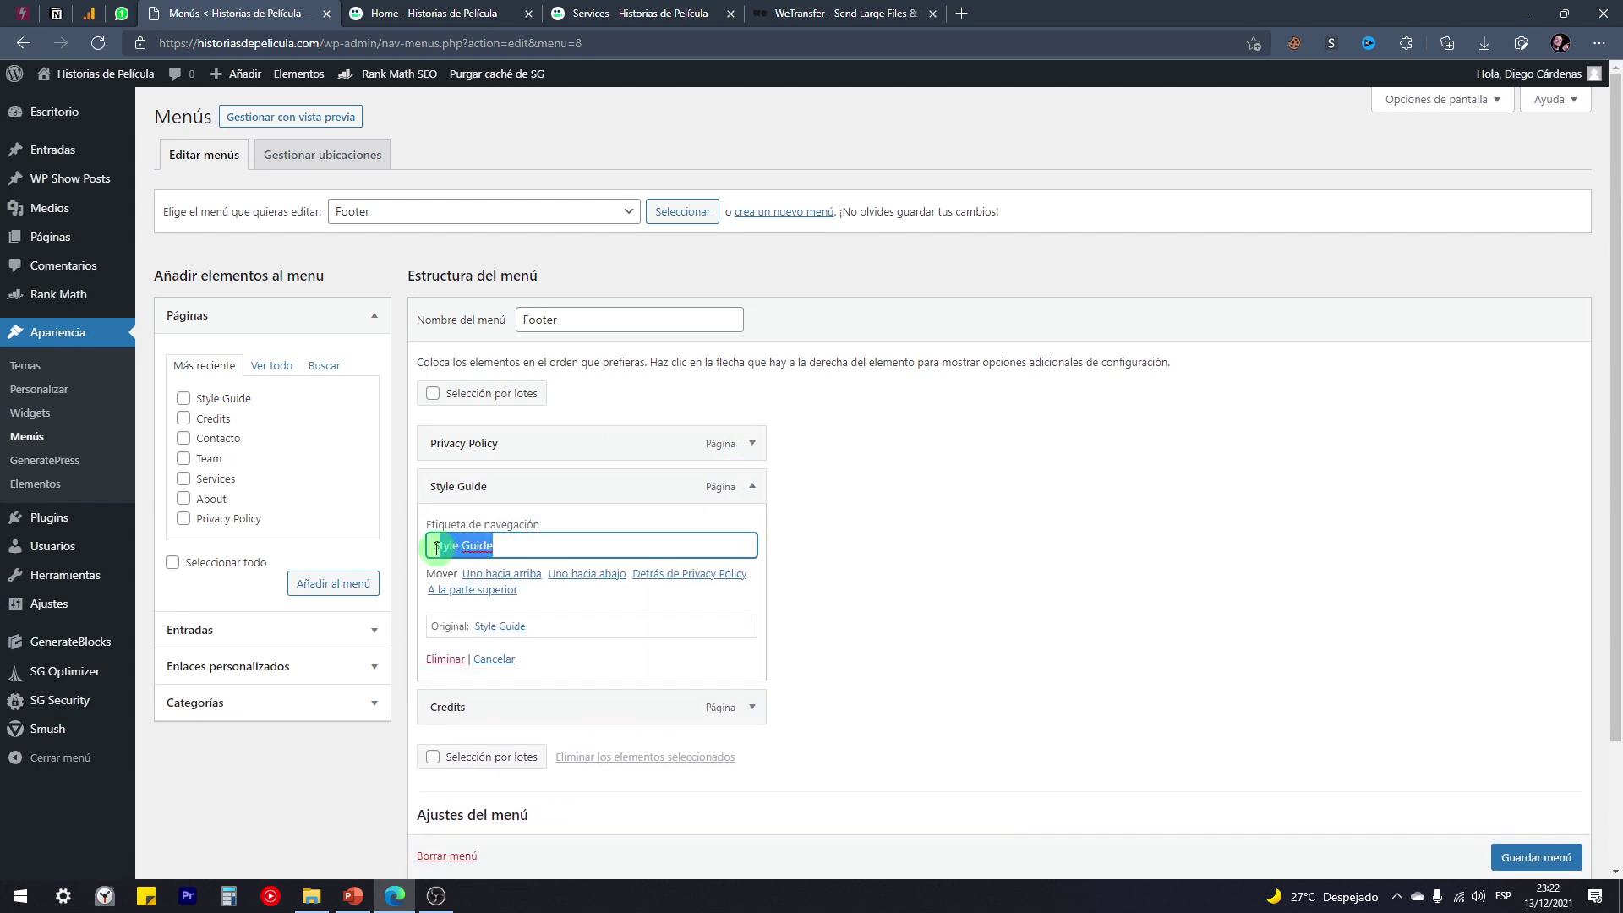
left_click(751, 486)
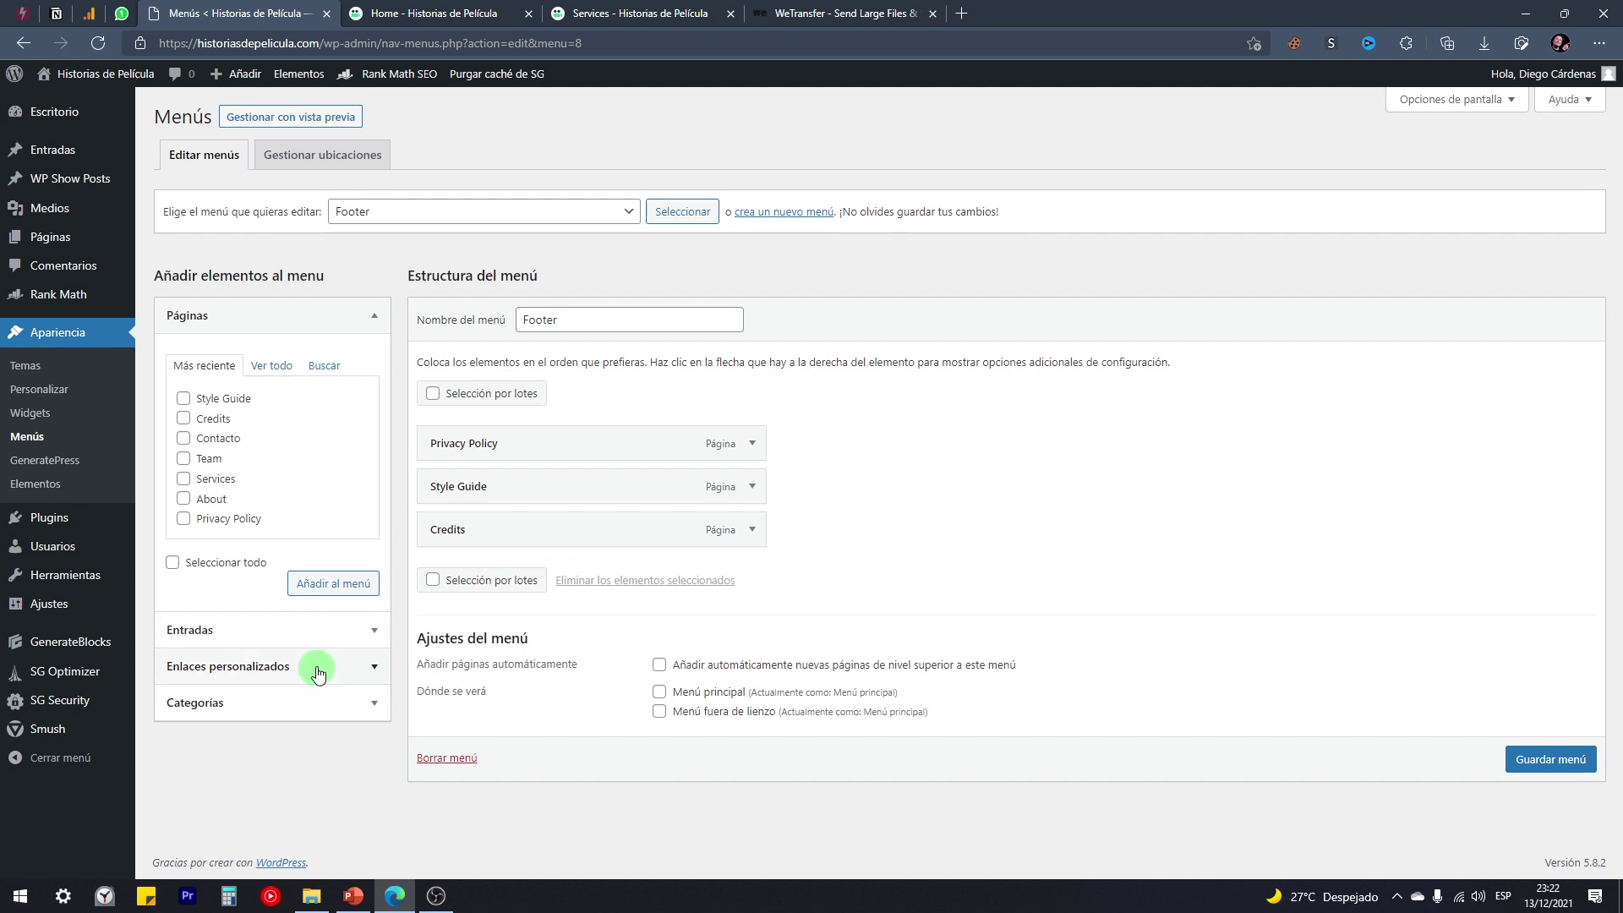
left_click(332, 701)
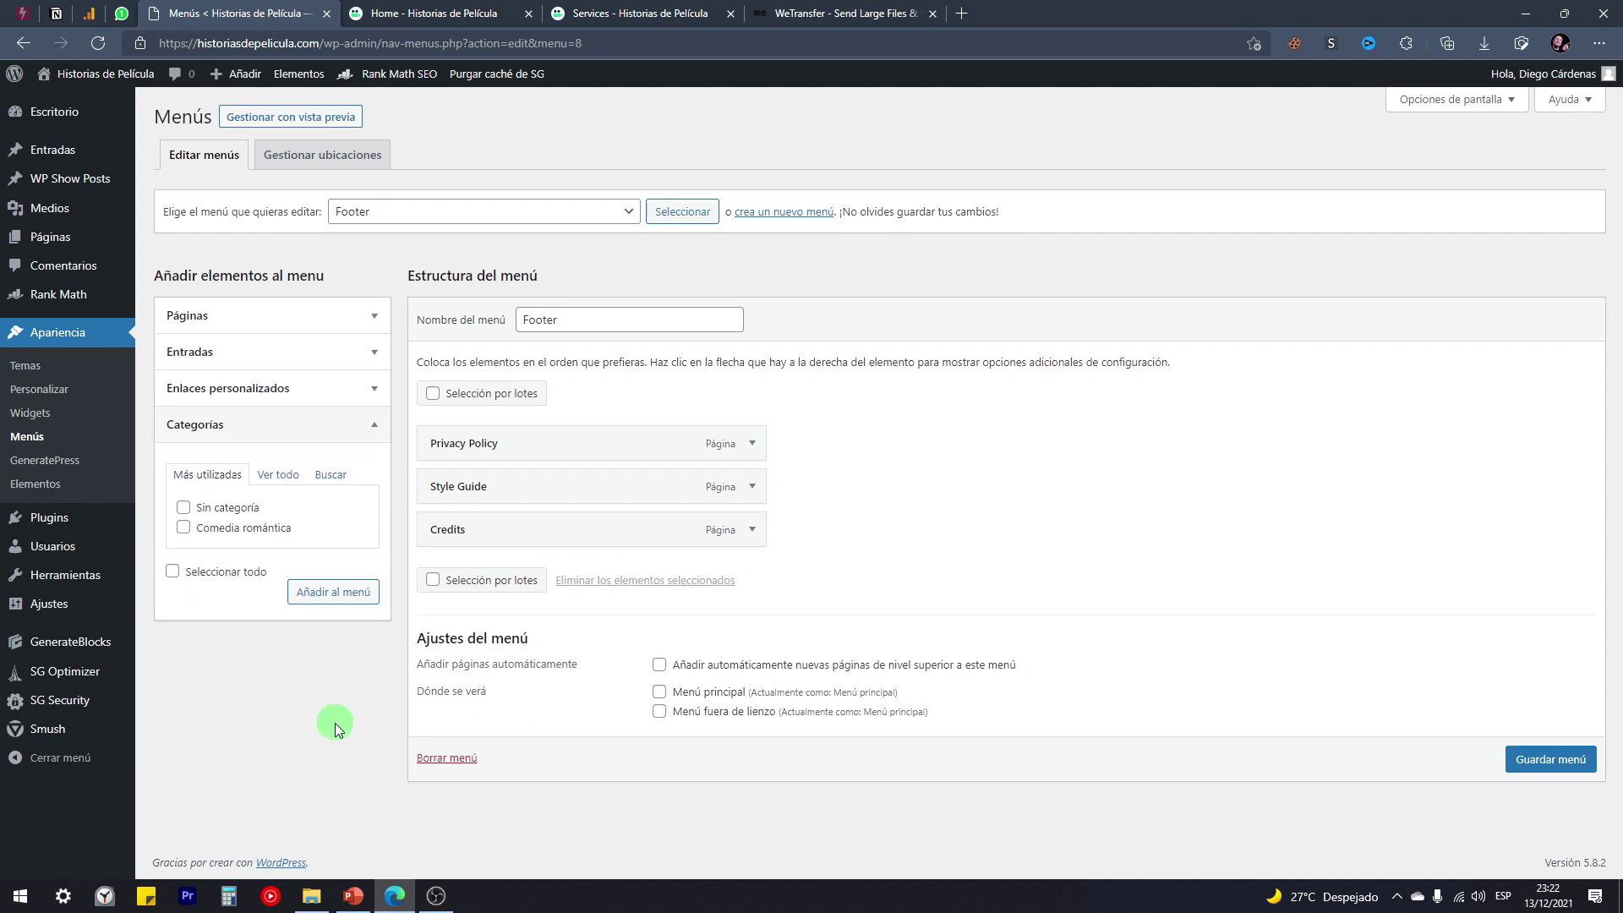
left_click(375, 432)
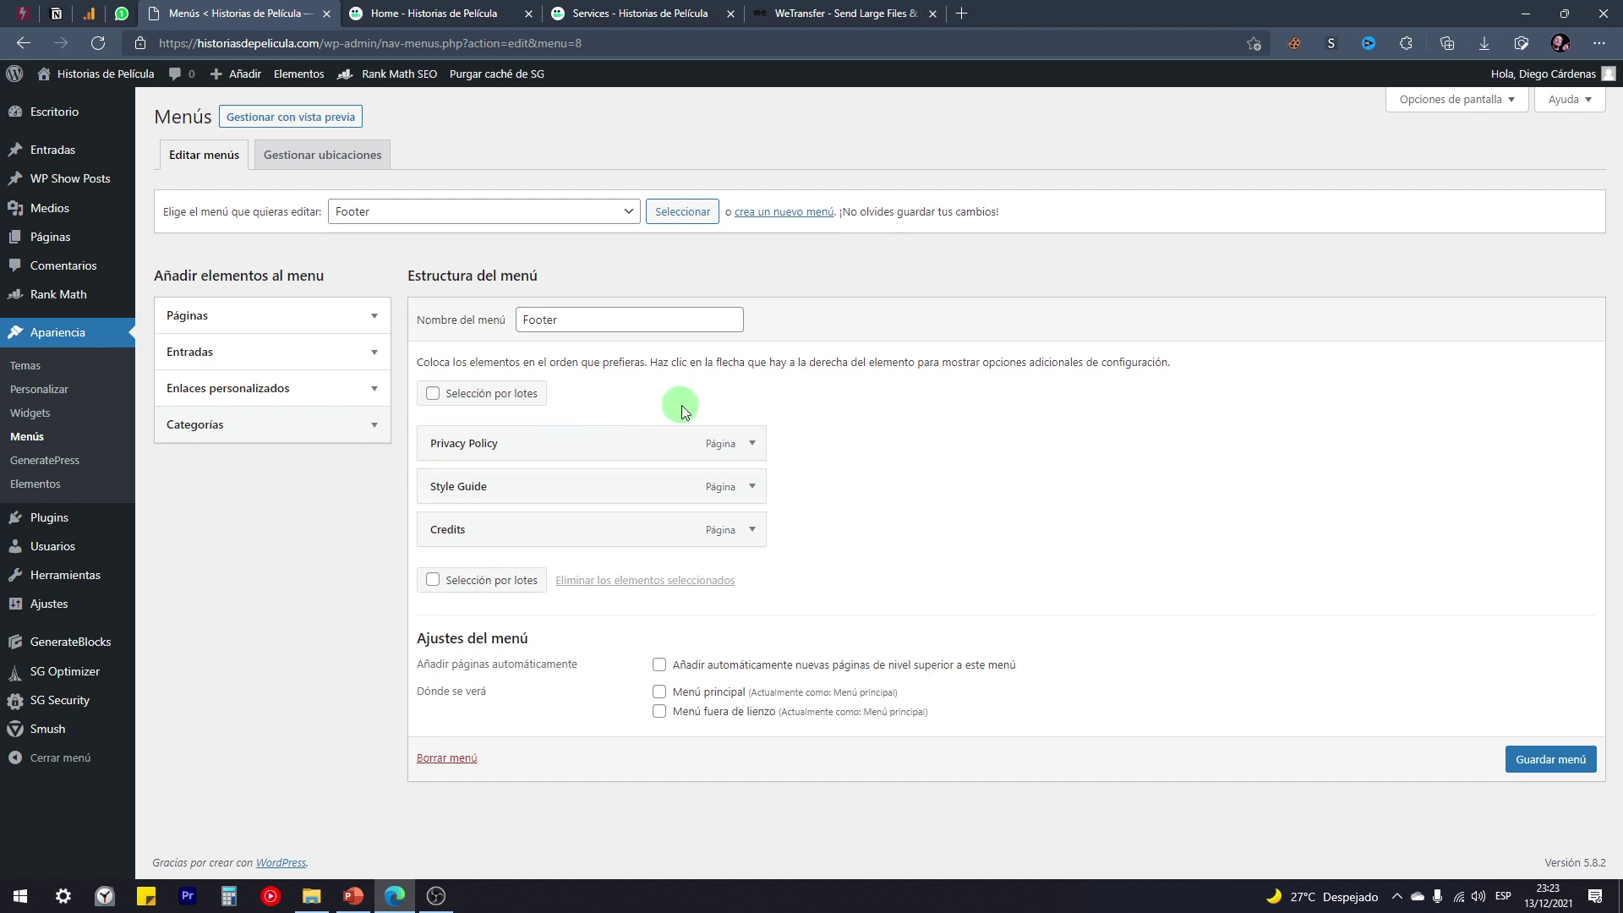